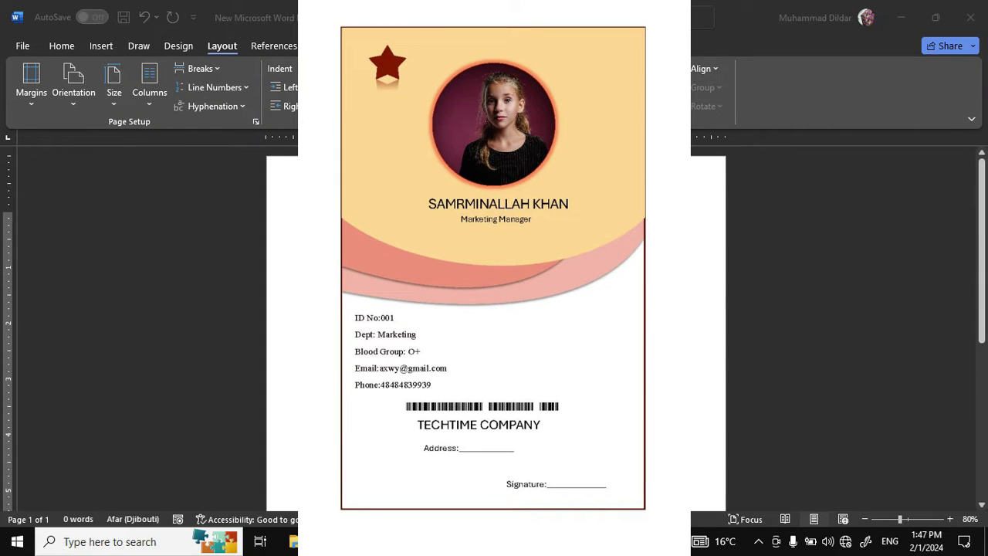
Step: Apply Narrow page margins to the document
click(344, 247)
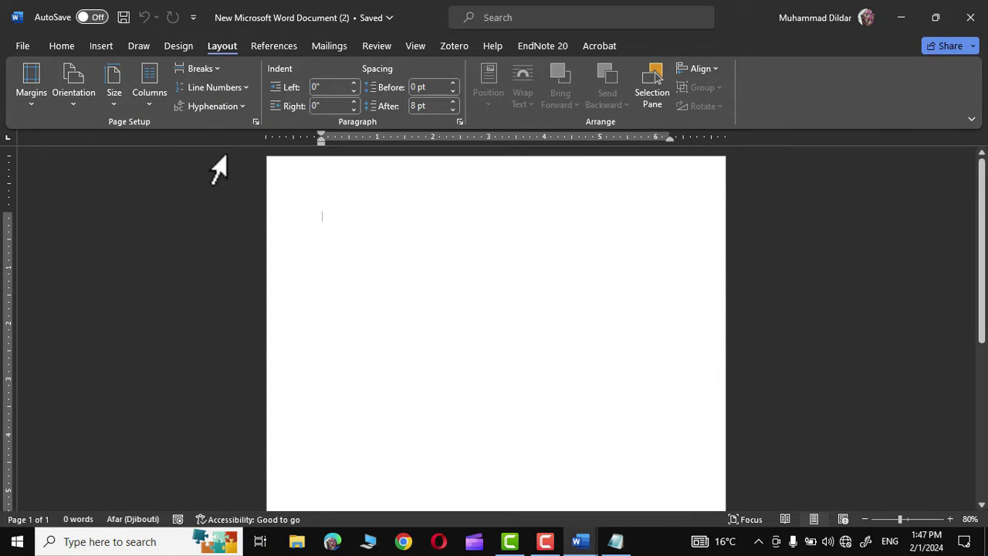
click(31, 104)
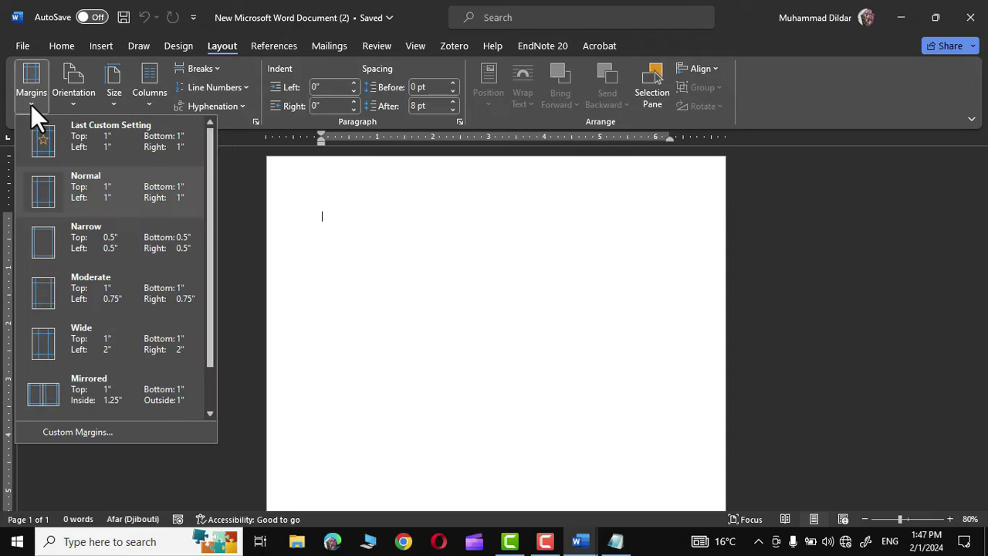
click(91, 244)
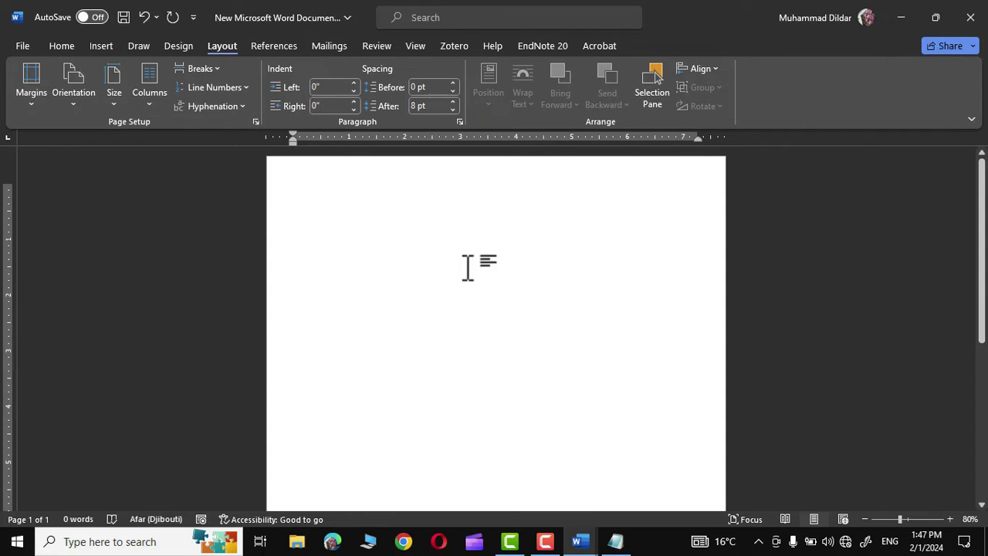
Step: Draw a rectangle at the page's top-left with no fill and a 2¼ pt outline
click(102, 44)
click(225, 66)
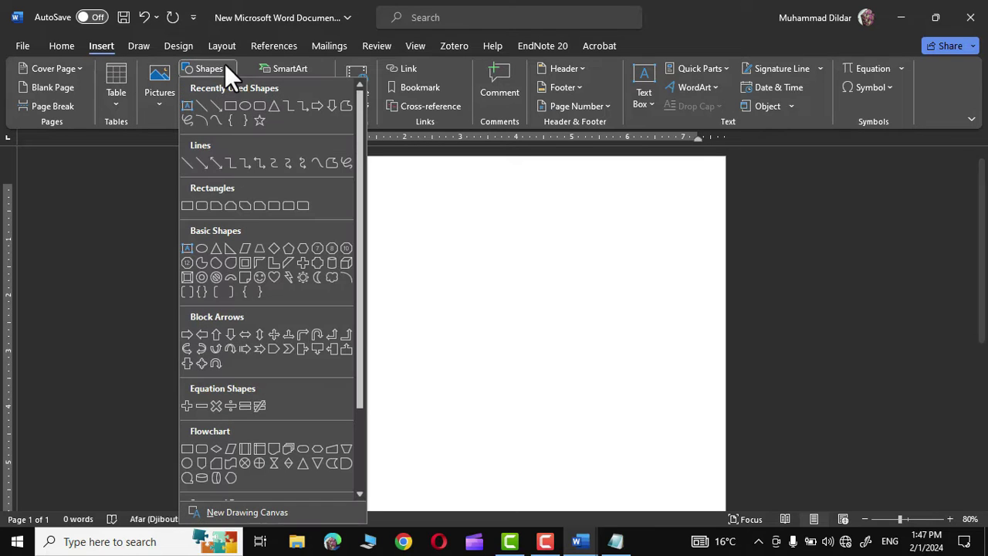
click(229, 104)
mouse_move(268, 157)
mouse_down()
mouse_move(439, 350)
mouse_move(578, 439)
mouse_move(624, 478)
mouse_move(644, 514)
mouse_move(667, 473)
mouse_move(683, 475)
mouse_up()
click(344, 67)
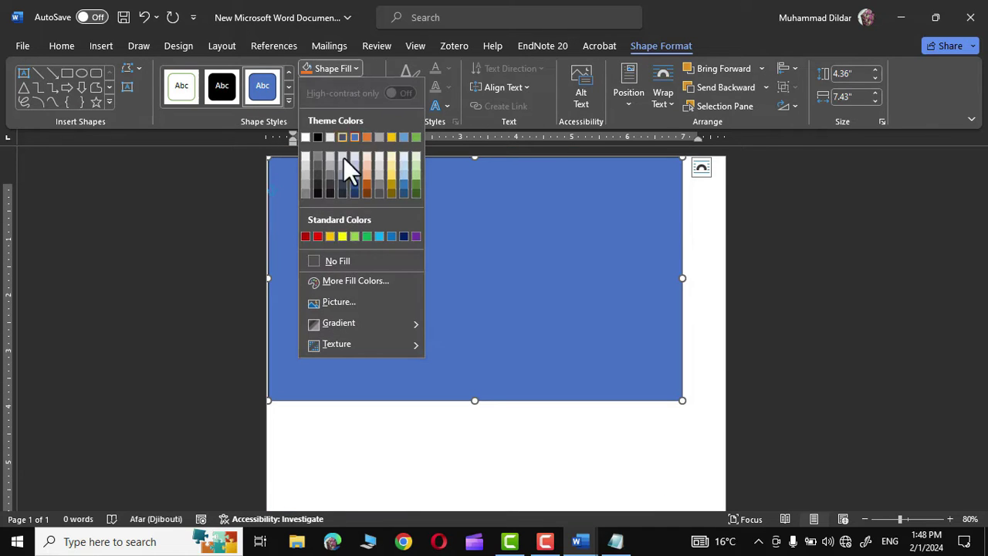
click(315, 260)
click(369, 84)
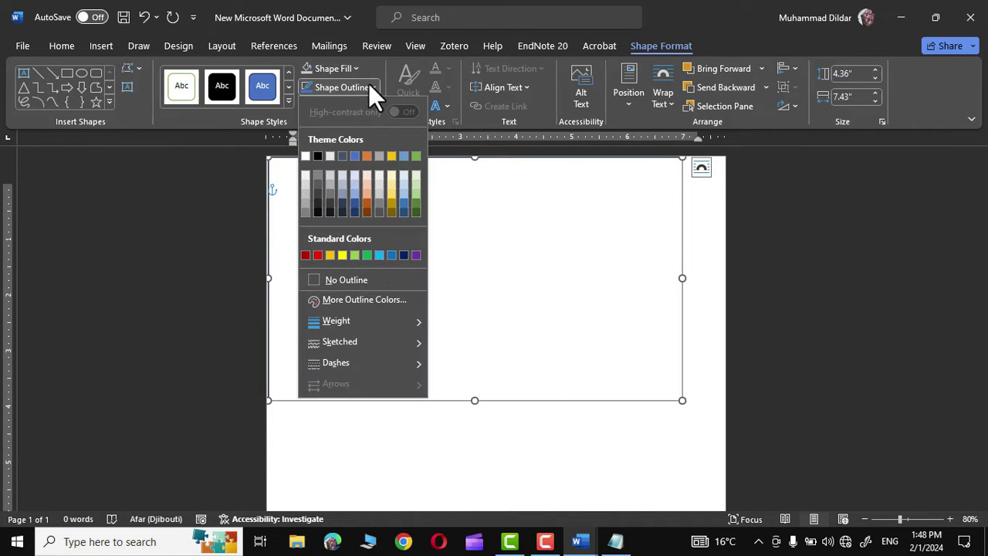
mouse_move(411, 320)
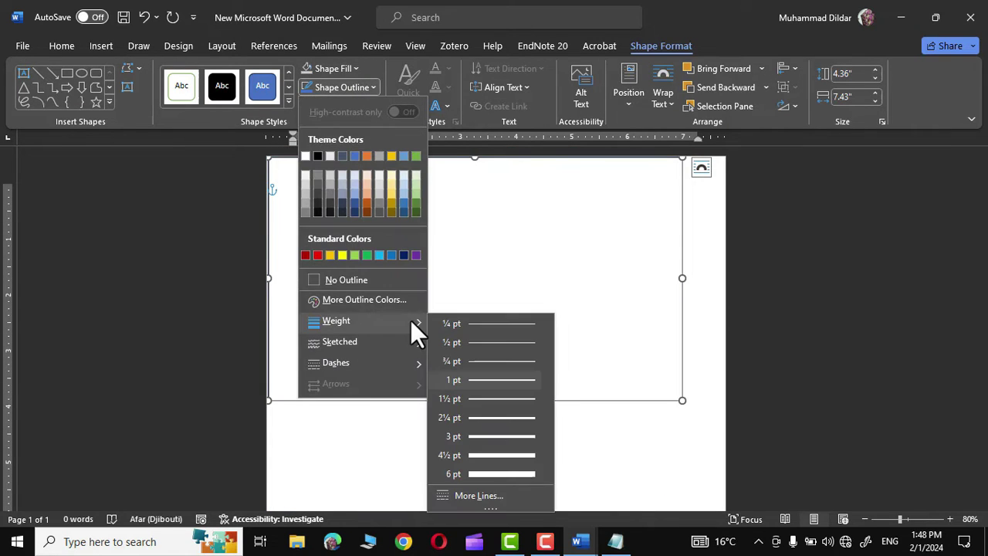
click(487, 414)
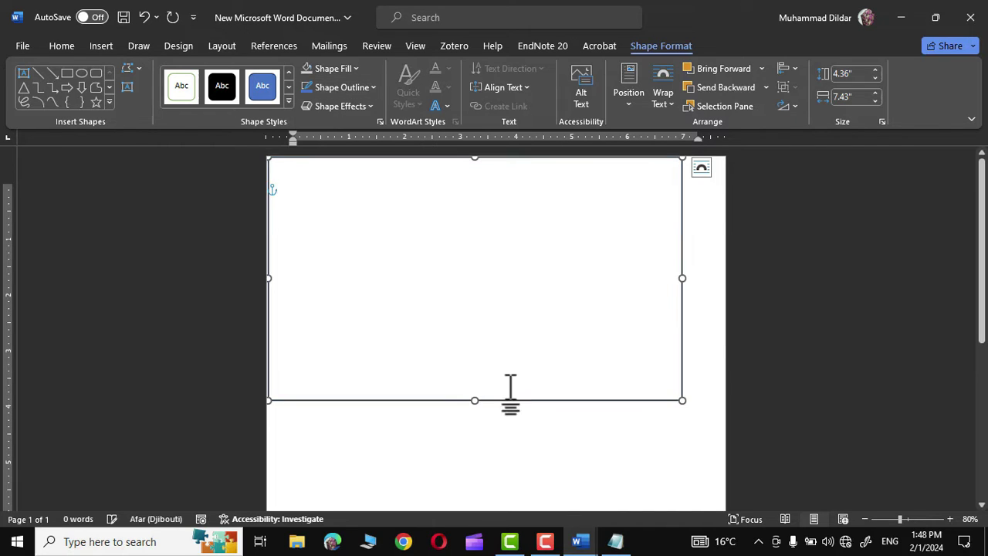
Step: Reselect the rectangle and check the card dimensions noted in Notepad (10.125 x 6.375, 3.375 x 2.125)
click(509, 395)
click(681, 399)
click(671, 42)
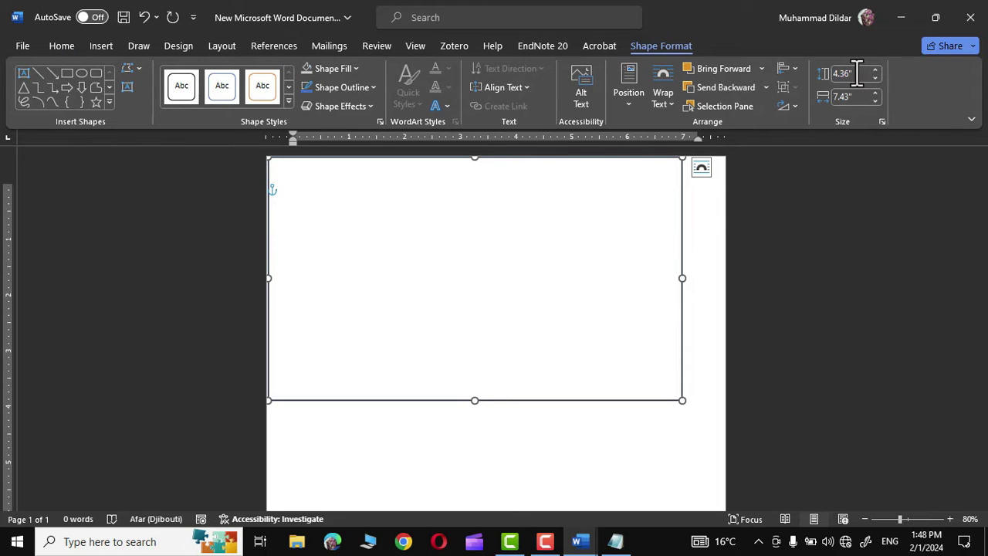
key(alt+Tab)
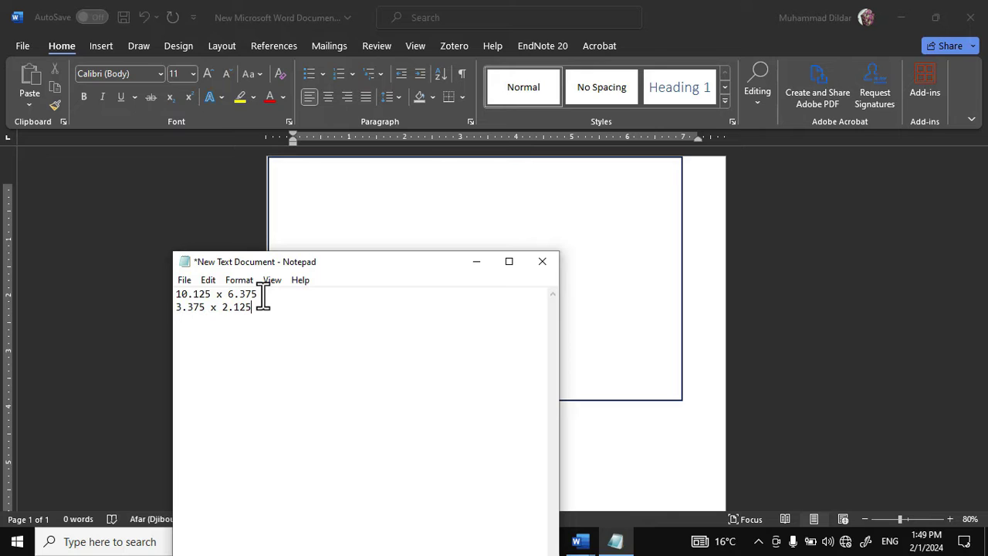
Step: Set the rectangle's size to height 10.13" and width 6.375"
click(432, 193)
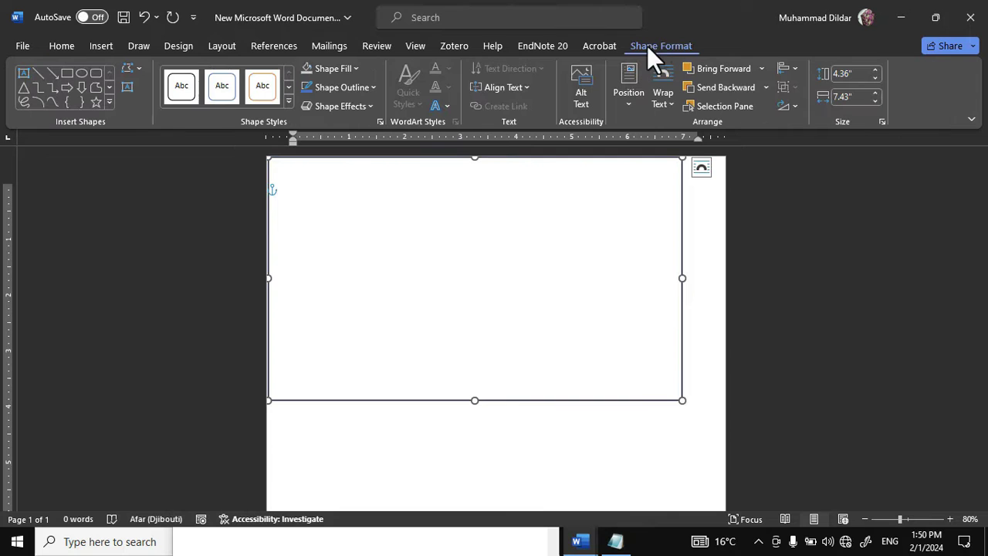
click(857, 74)
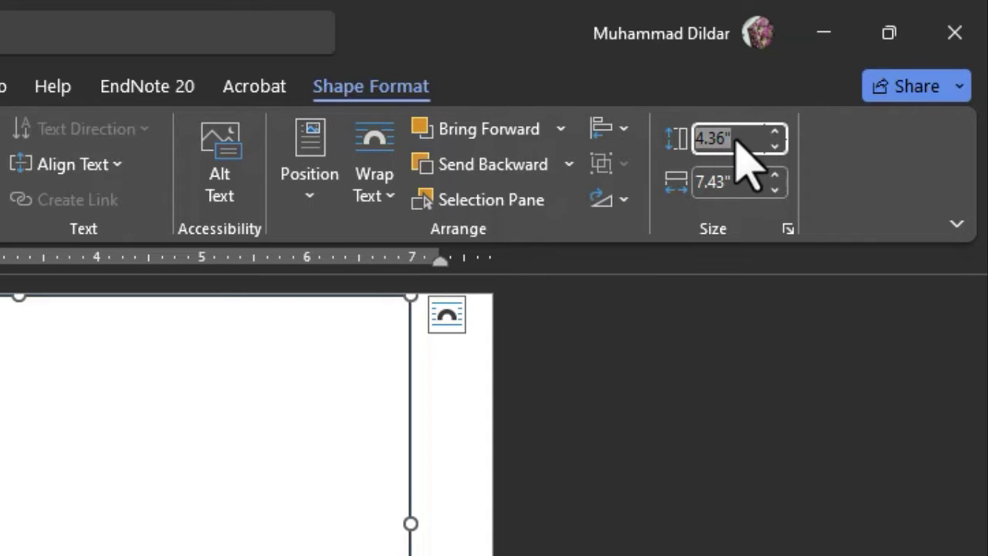
click(749, 132)
text(10.13)
key(Tab)
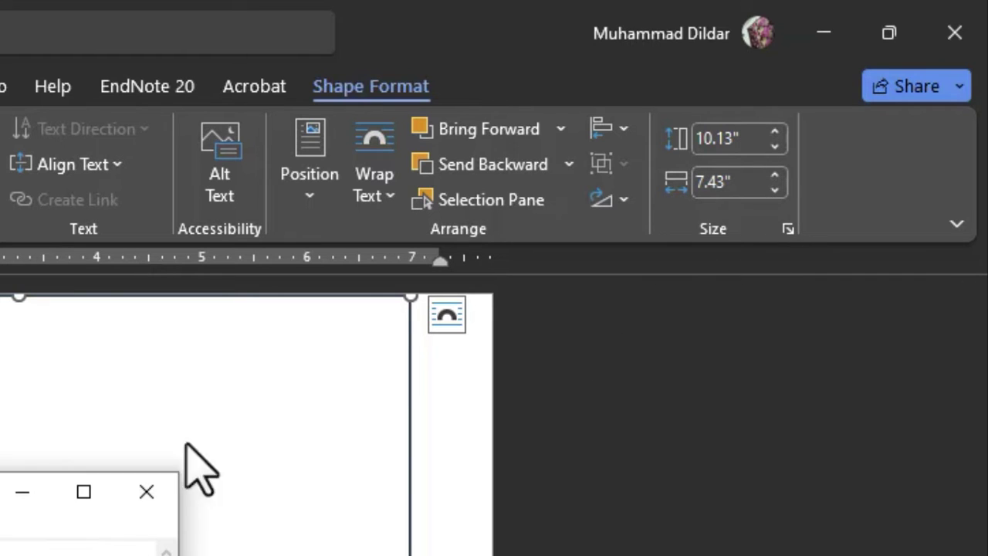
click(733, 182)
text(6.375)
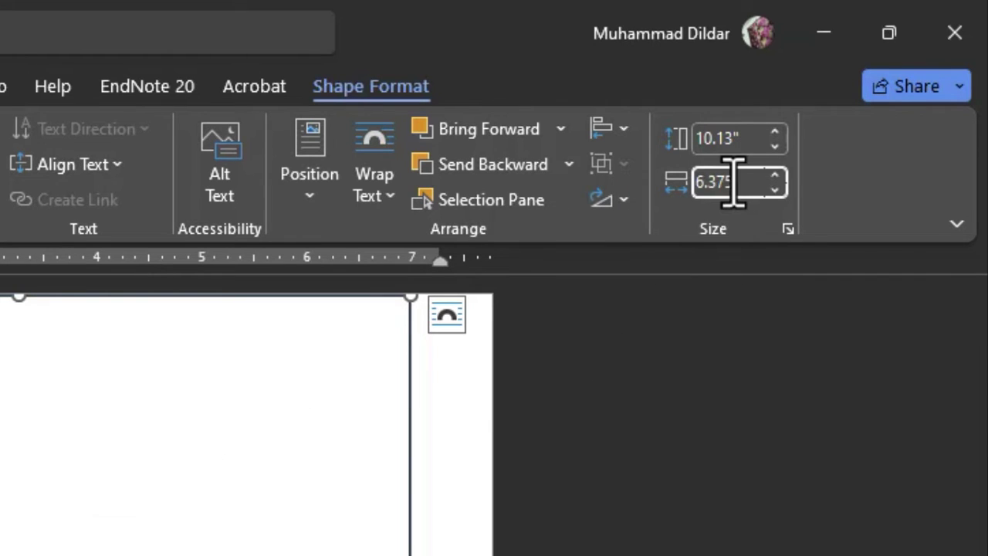
key(Return)
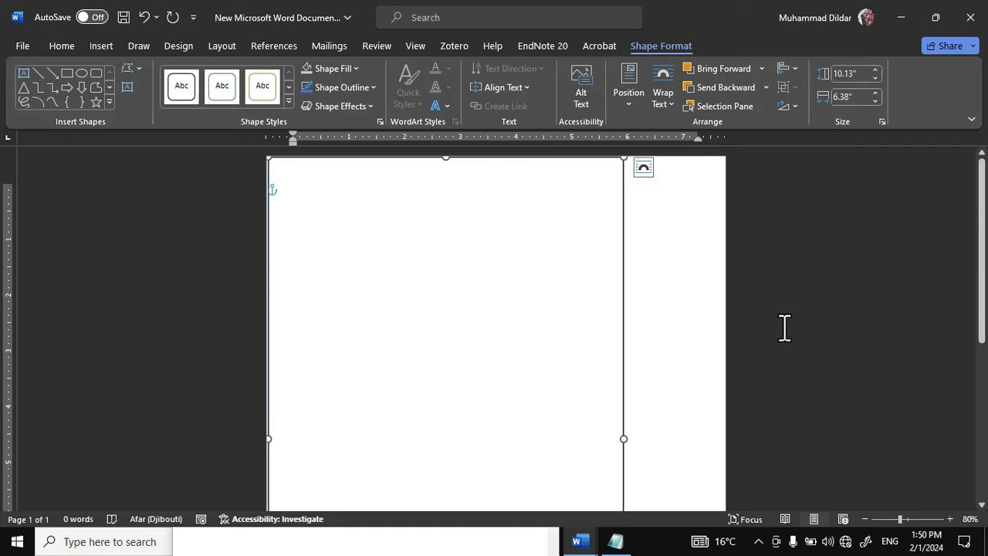
Step: Zoom out and move the rectangle slightly right and down into place as the card outline
scroll(784, 327, down, 4)
scroll(783, 333, up, 4)
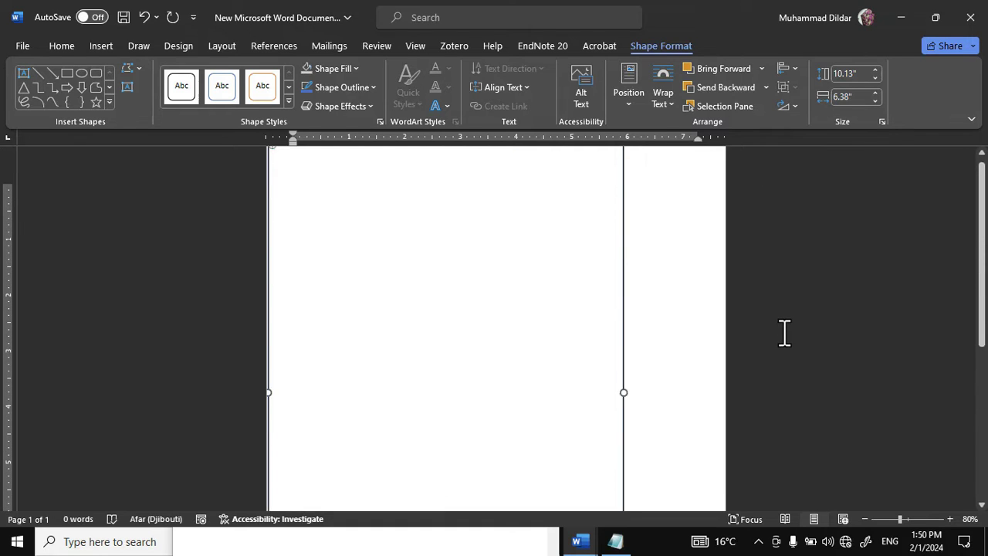
click(864, 519)
click(865, 518)
drag(440, 157, 467, 185)
scroll(471, 170, down, 2)
key(Escape)
scroll(347, 200, up, 4)
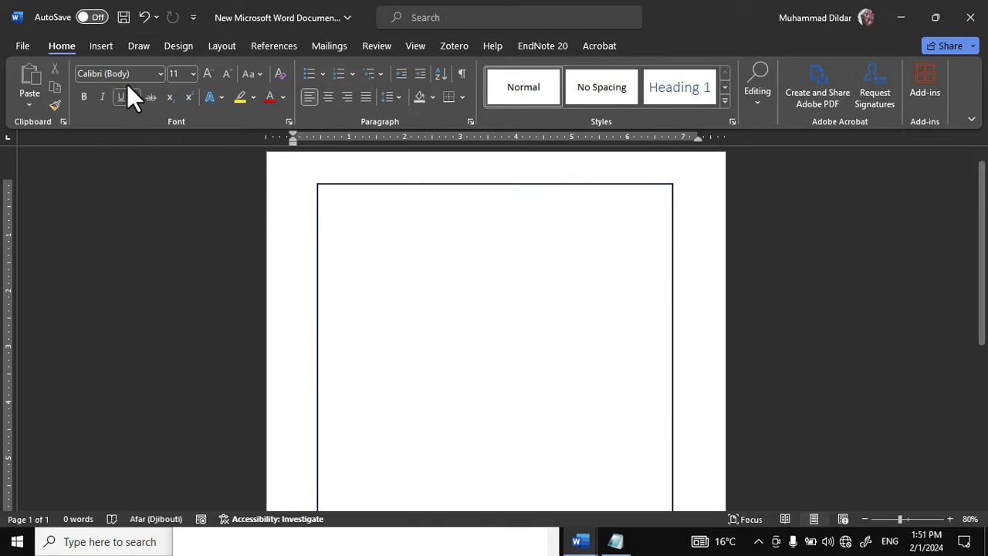
click(100, 46)
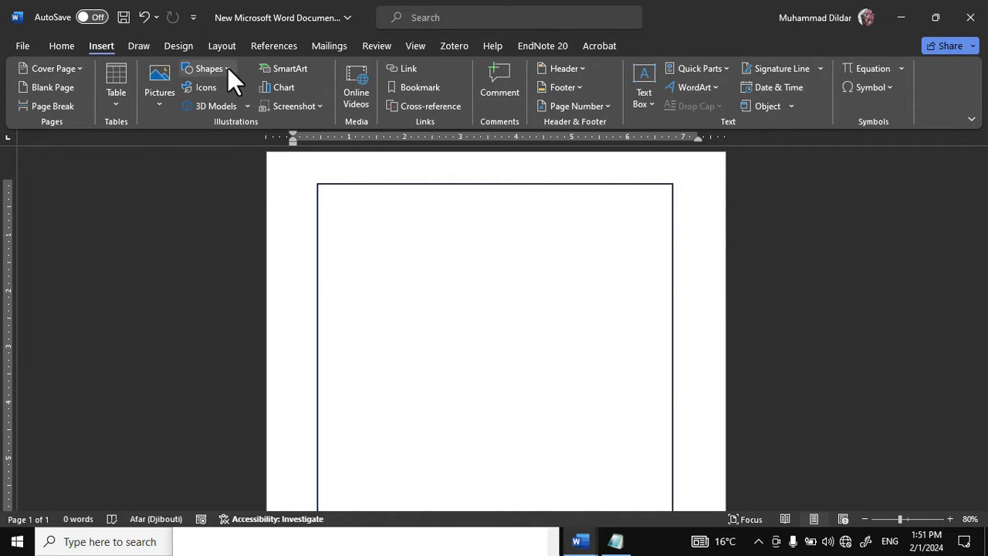
Step: Draw a blue rectangle across the top of the card
click(226, 67)
click(228, 104)
mouse_move(318, 183)
mouse_down()
mouse_move(403, 391)
mouse_move(646, 469)
mouse_up()
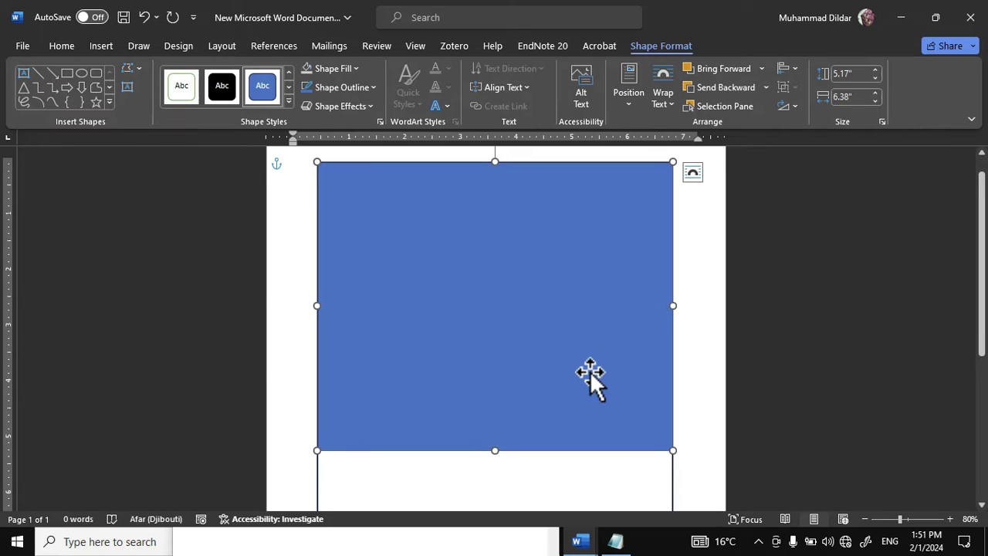
Step: Use Edit Points to bend the rectangle's bottom edge into a downward arc
right_click(590, 370)
click(627, 279)
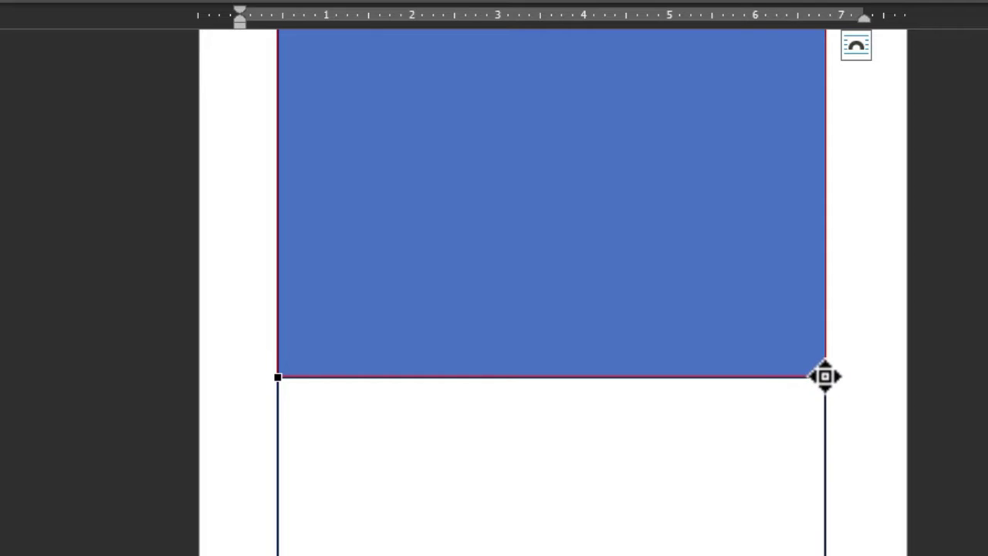
click(825, 377)
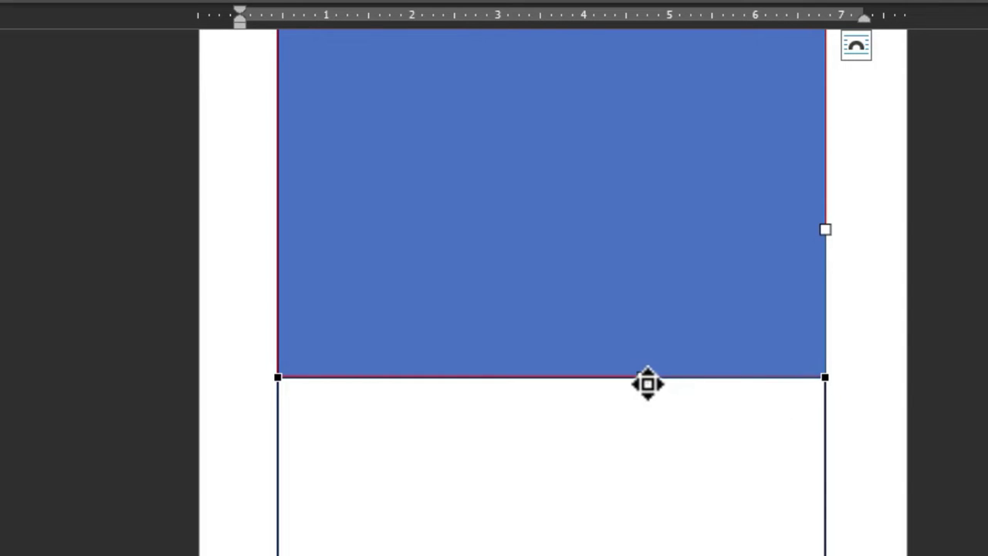
drag(646, 379, 688, 540)
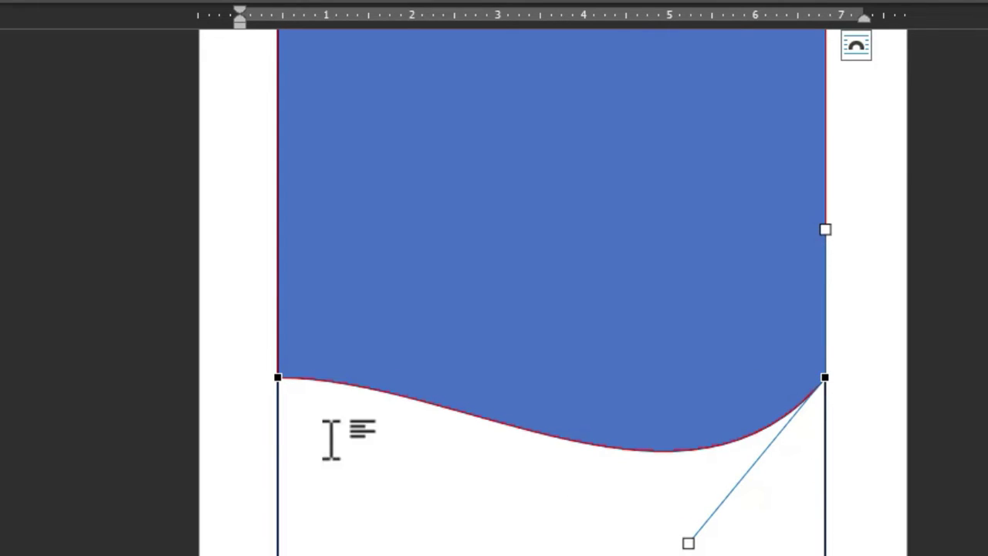
click(279, 378)
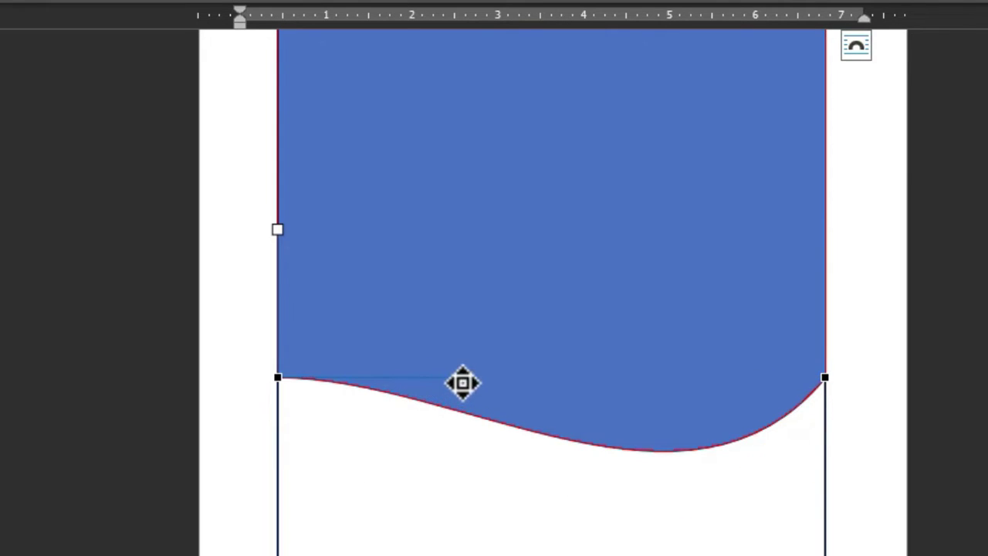
drag(461, 377, 407, 508)
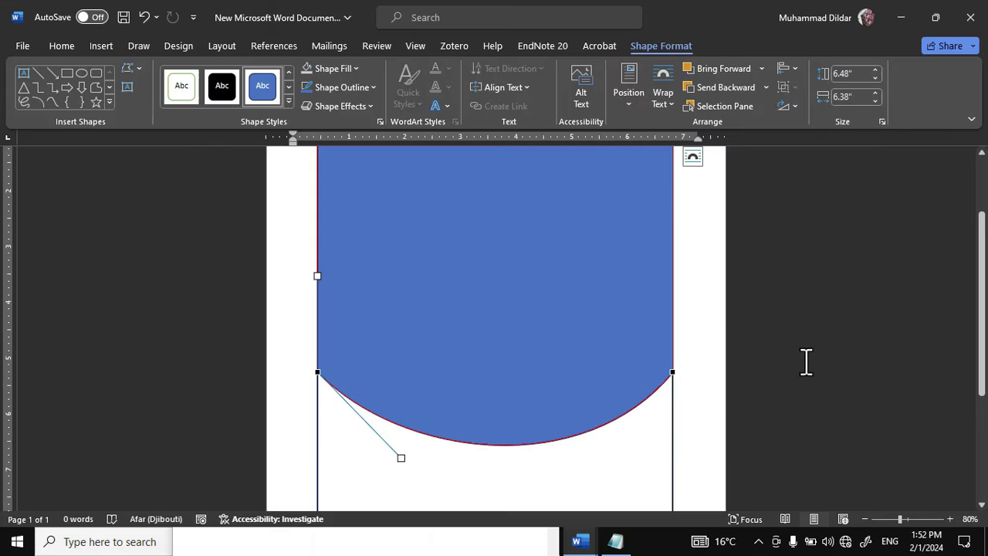
click(968, 373)
click(571, 511)
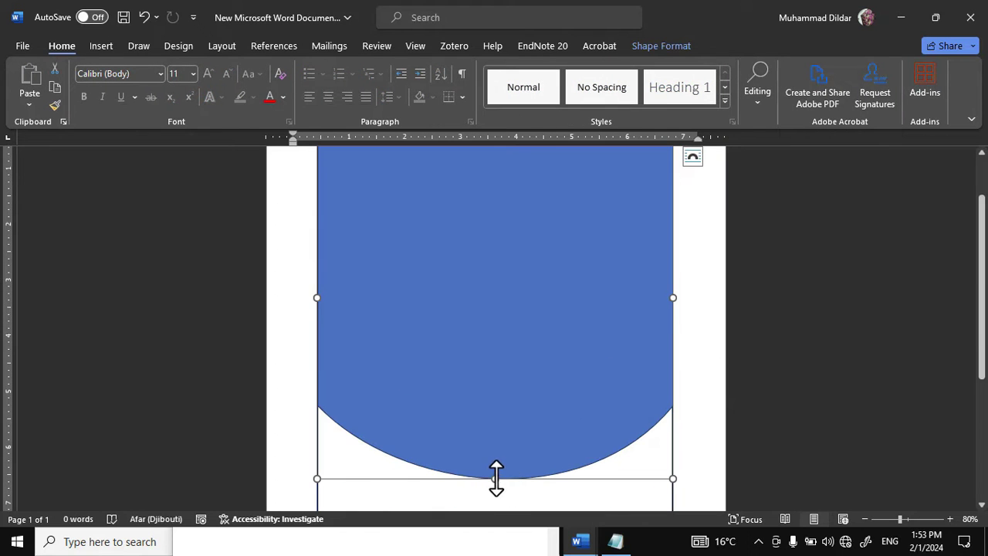
Step: Draw a light-blue rectangle over the lower-left part of the header
click(700, 260)
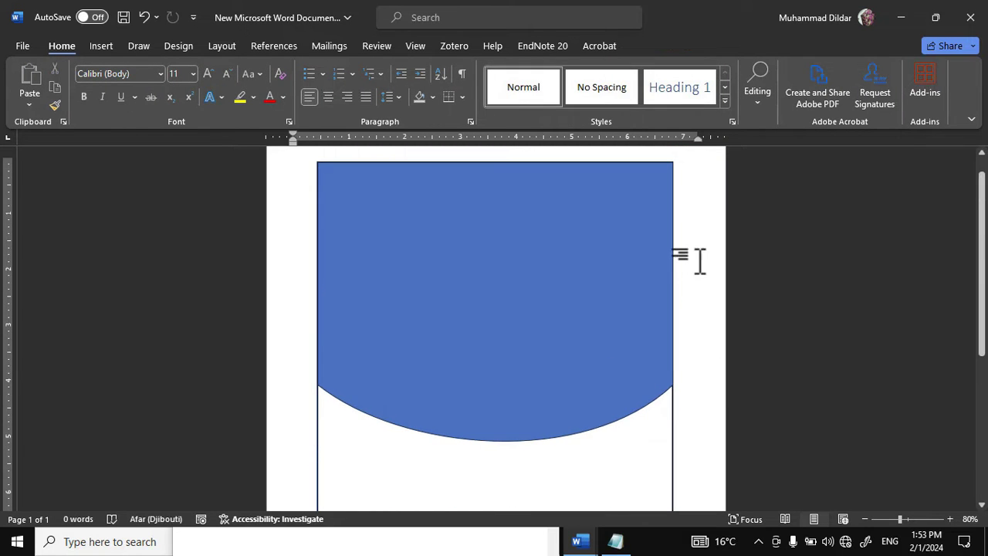
click(110, 45)
click(226, 67)
click(230, 104)
drag(319, 345, 548, 508)
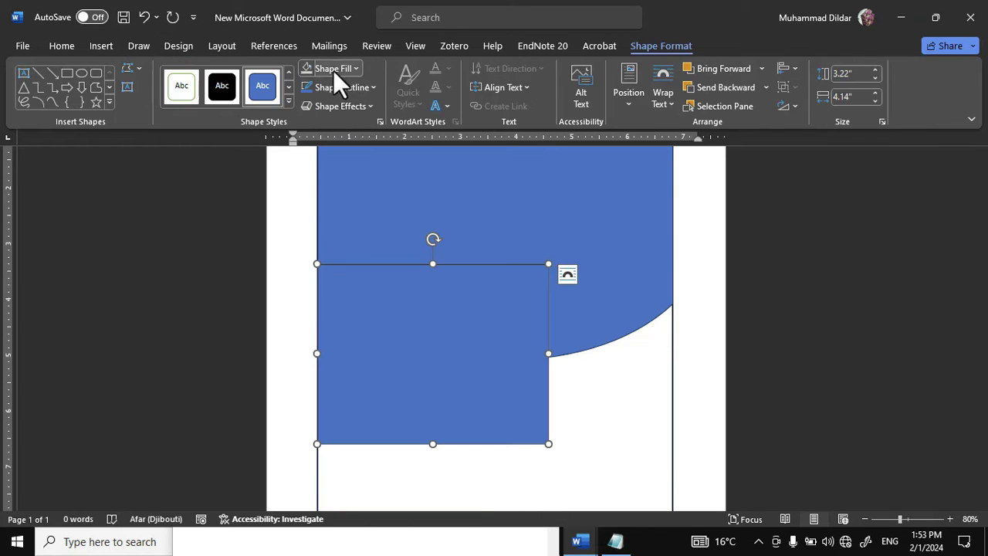
click(333, 68)
click(354, 179)
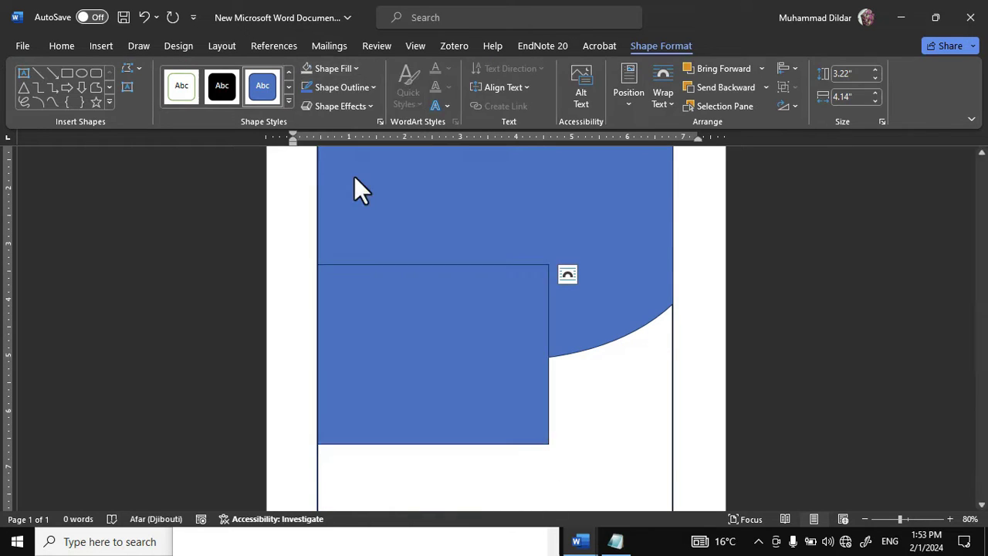
Step: Reshape the light-blue rectangle with Edit Points into a wave with a rounded lower edge
right_click(529, 407)
click(586, 155)
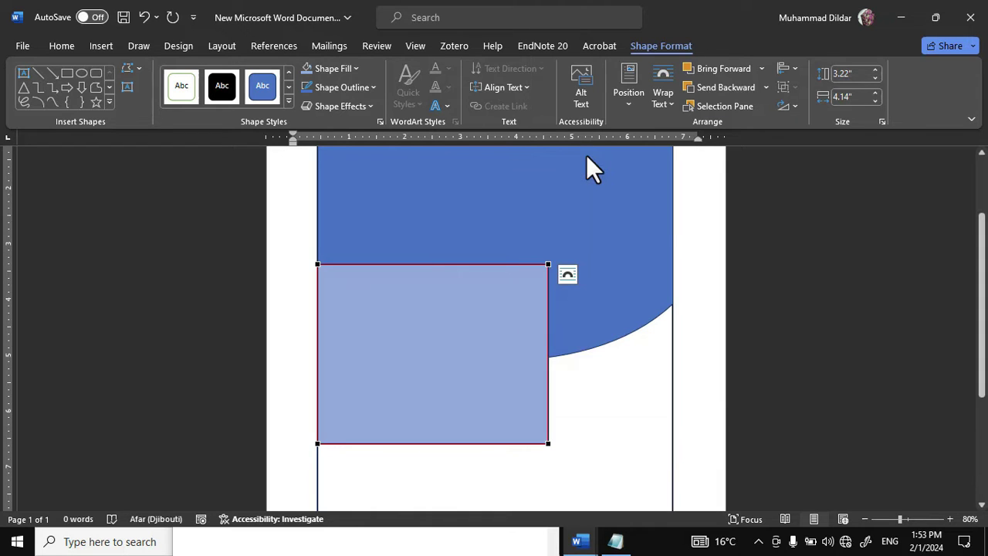
drag(548, 443, 547, 357)
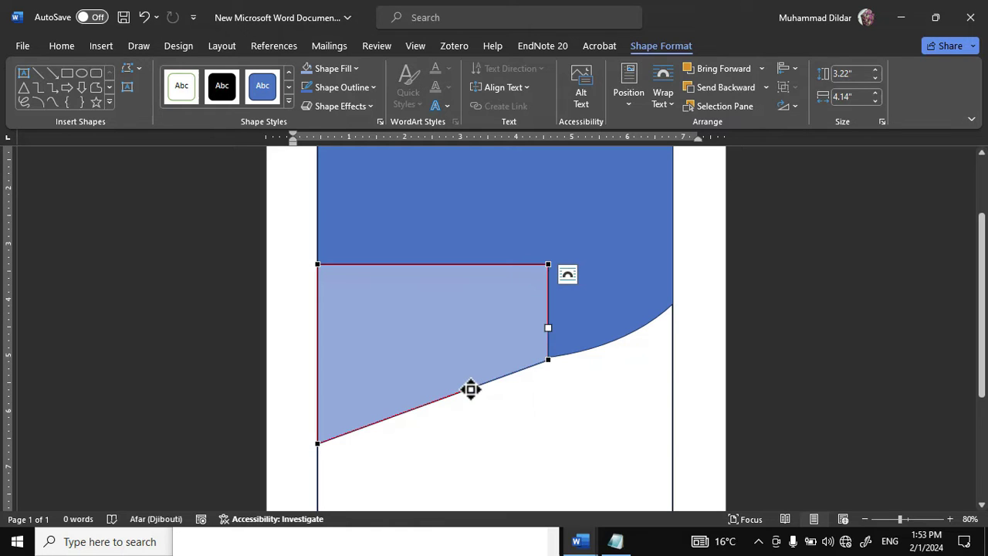
drag(471, 388, 522, 475)
click(318, 442)
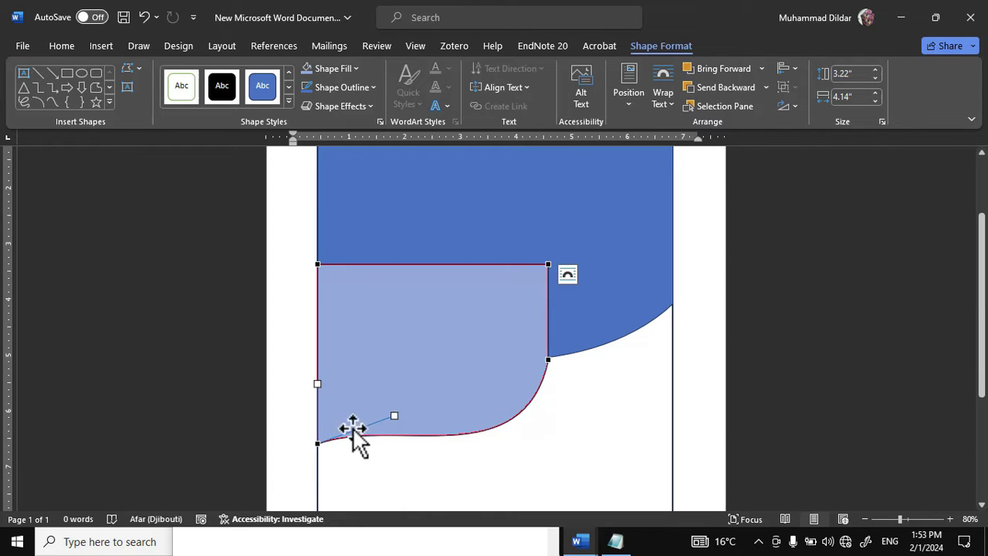
drag(396, 415, 399, 470)
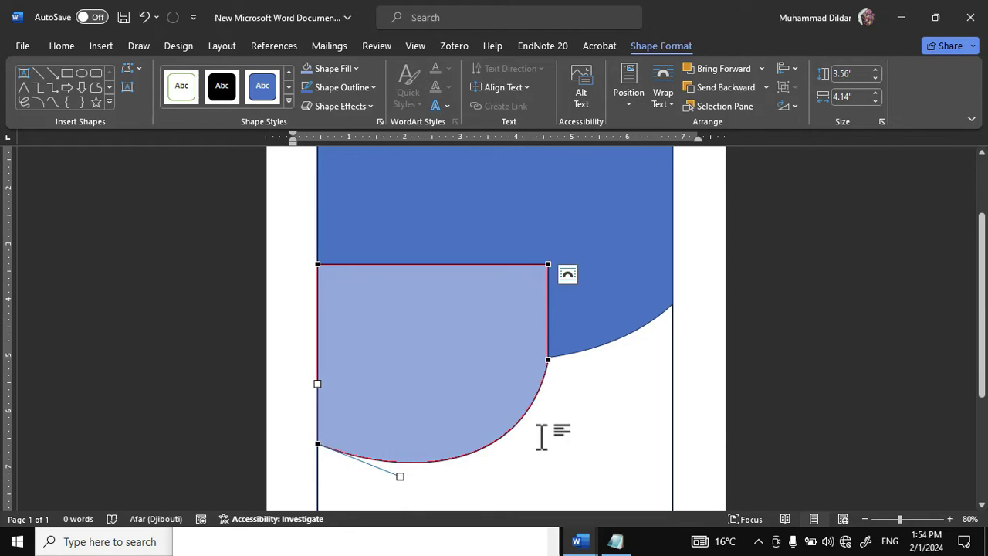
click(677, 351)
click(444, 335)
Step: Send the light-blue wave to the back, move it up under the header and widen it to the card's right edge
right_click(437, 324)
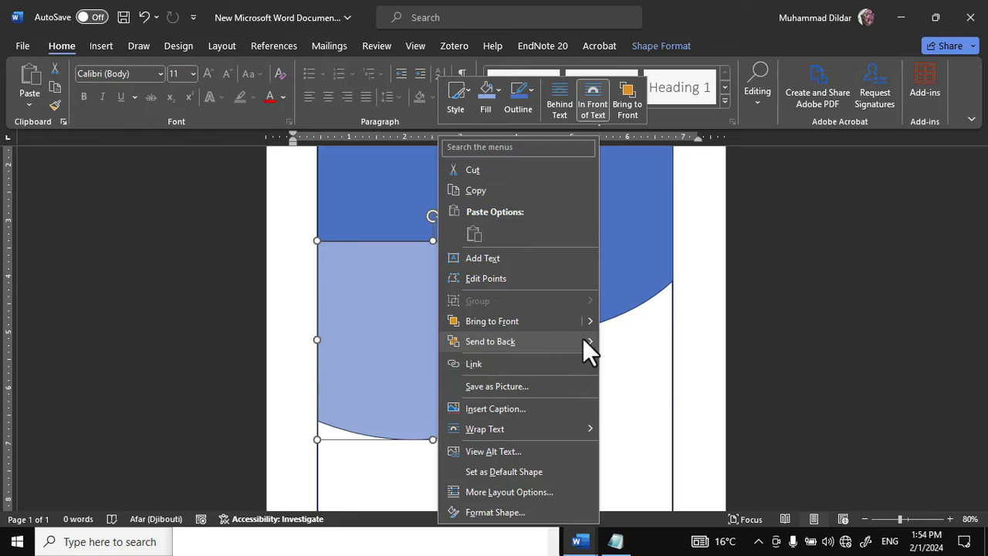
mouse_move(586, 339)
click(639, 346)
drag(383, 394, 382, 352)
drag(549, 296, 610, 297)
scroll(806, 342, down, 1)
click(805, 342)
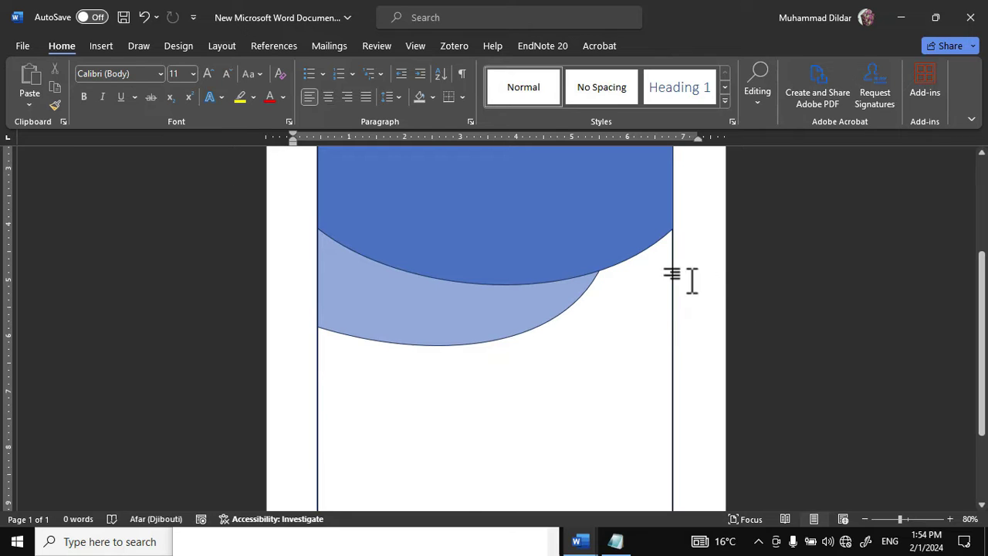
click(100, 46)
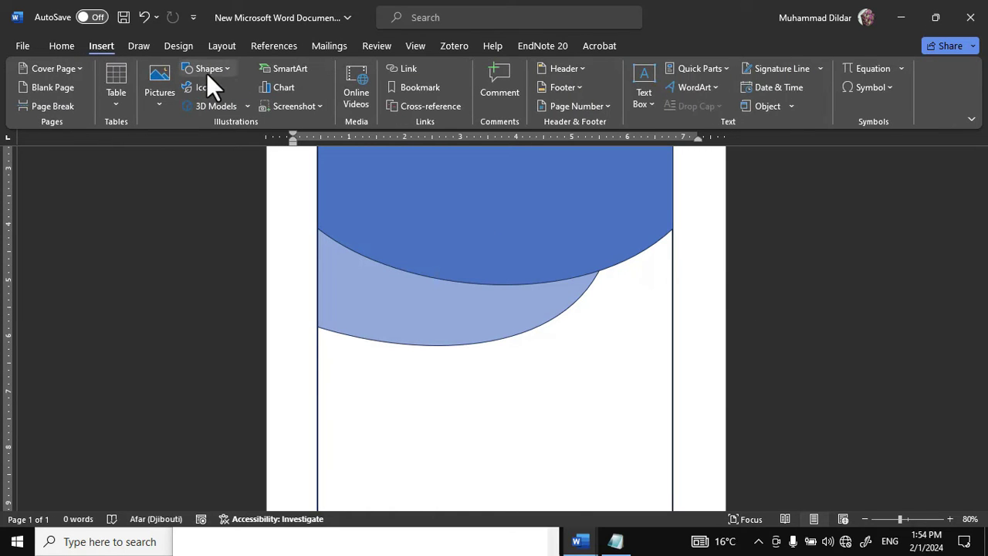
Step: Draw a thin rectangle across the card width and fill it with light blue
click(228, 66)
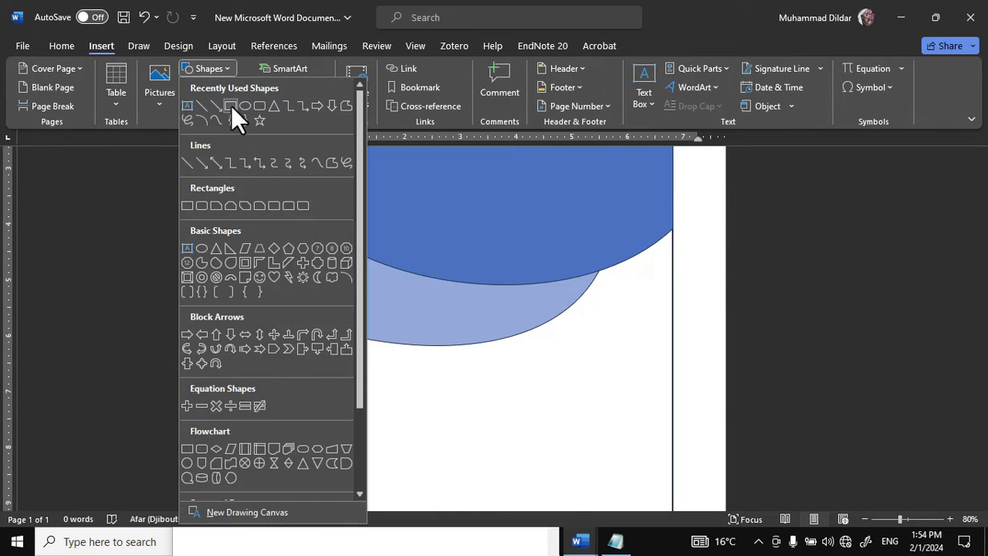
click(231, 106)
drag(318, 326, 672, 375)
drag(499, 335, 499, 338)
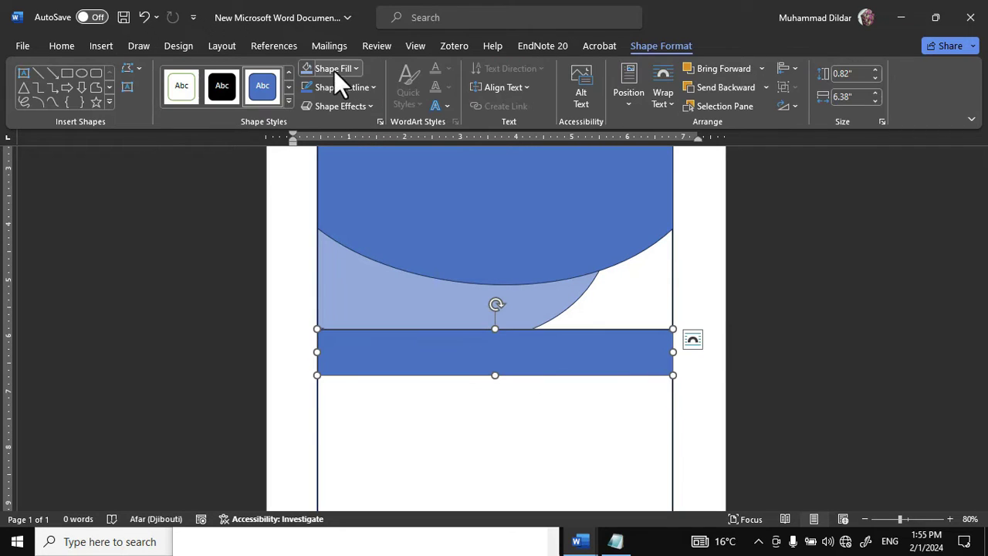
click(355, 68)
click(356, 158)
key(Escape)
scroll(583, 332, down, 1)
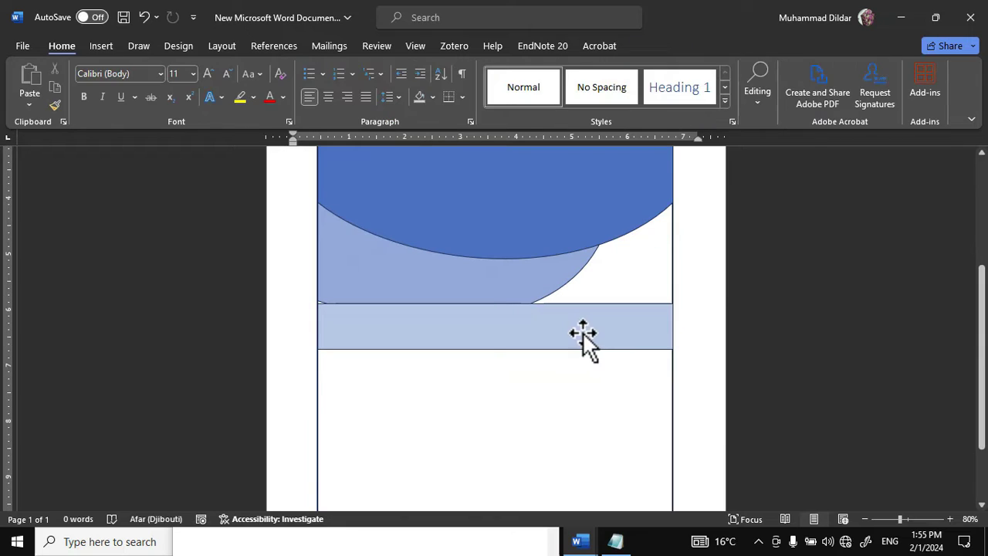
Step: Edit the band's points to slant its right side upward and curve its lower edge
click(582, 331)
right_click(592, 331)
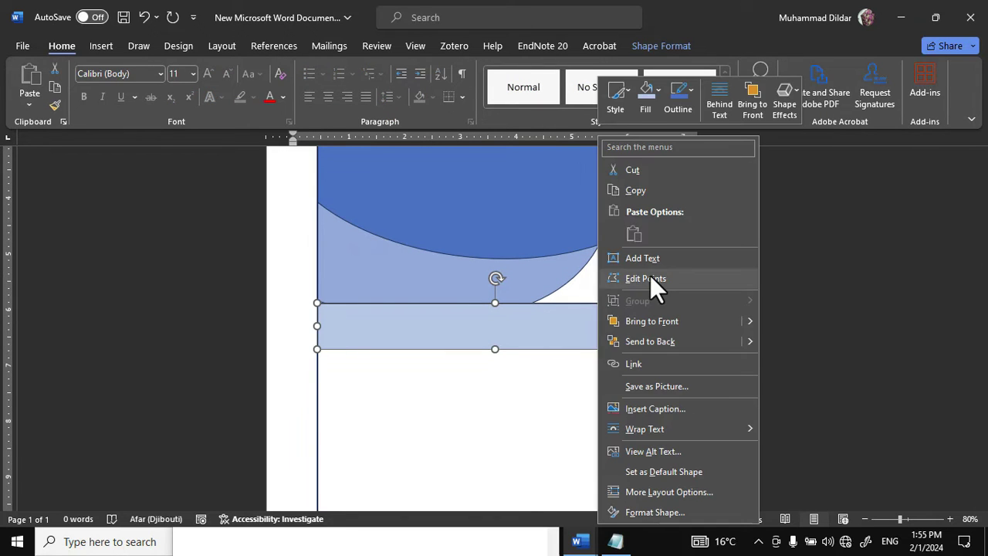
click(649, 278)
drag(672, 302, 672, 204)
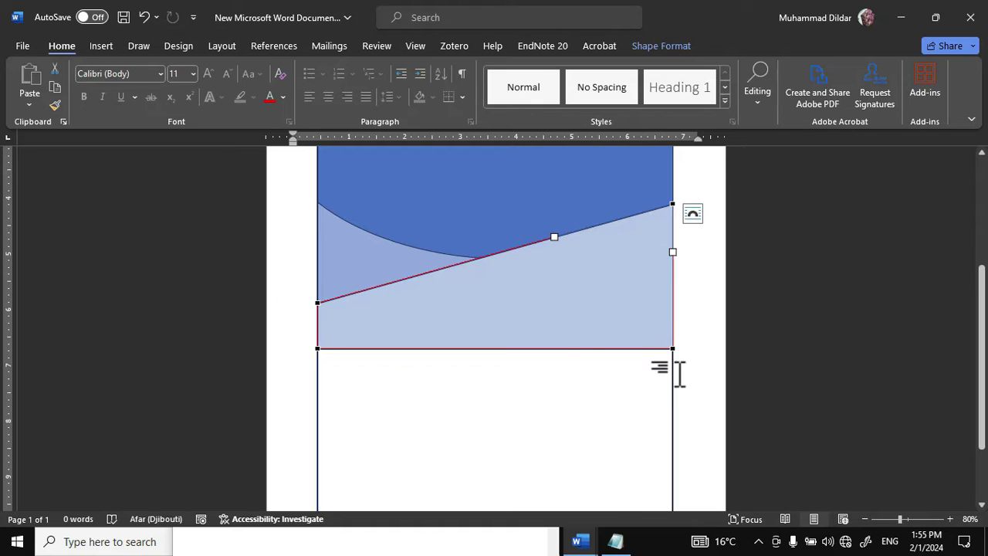
drag(673, 349, 673, 249)
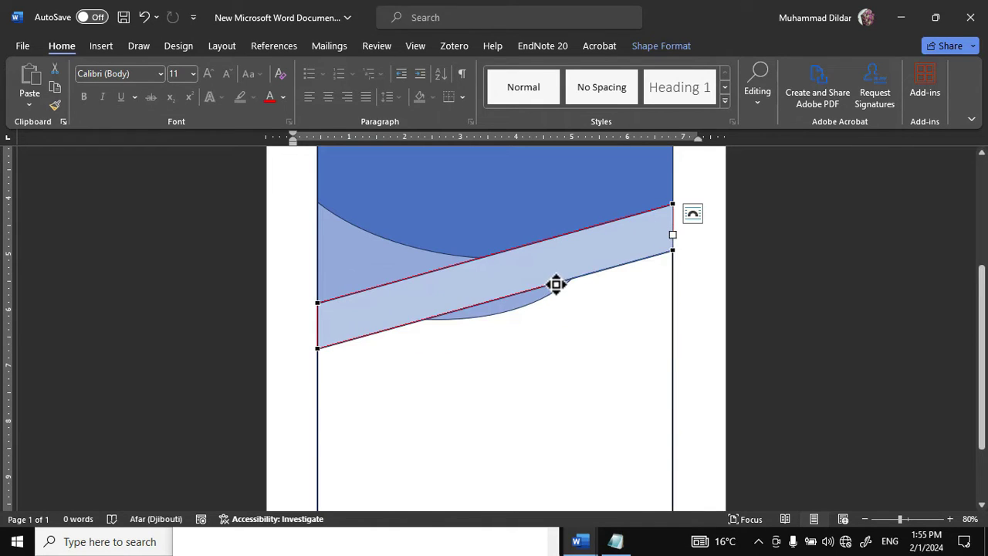
drag(554, 284, 612, 396)
click(317, 348)
drag(435, 316, 439, 386)
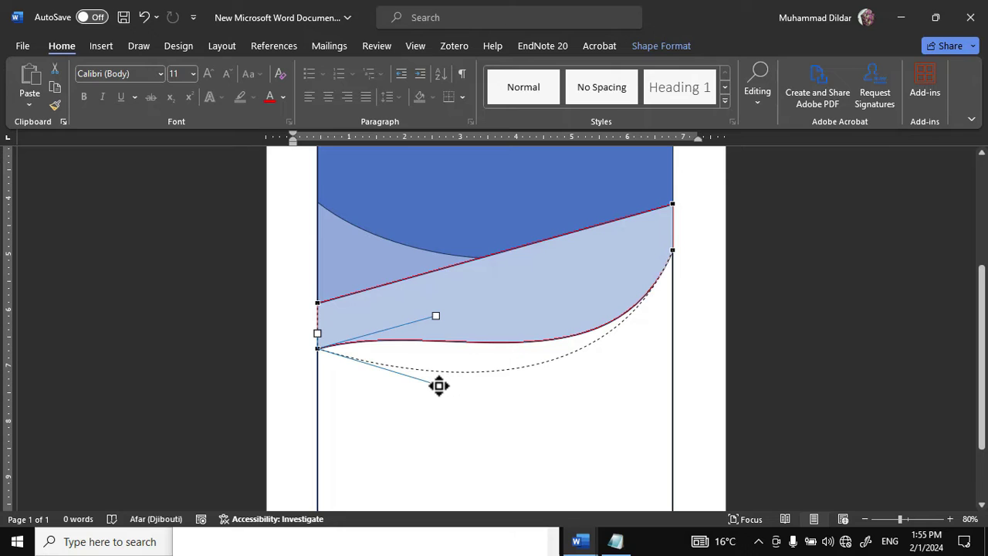
drag(440, 386, 439, 386)
click(826, 323)
Step: Select the lighter wave shapes together and set their Shape Outline to No Outline
scroll(824, 324, down, 2)
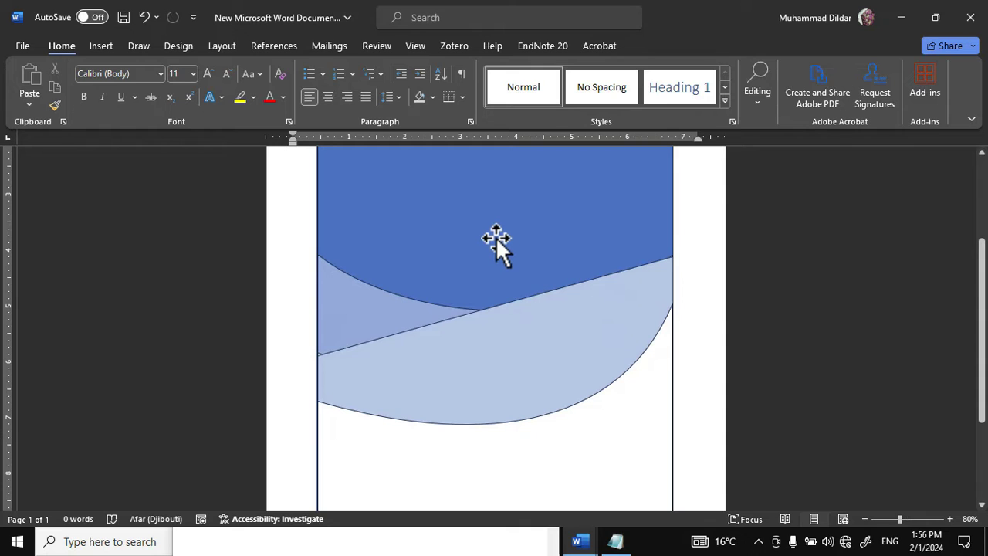
click(358, 328)
scroll(360, 327, up, 3)
scroll(507, 437, down, 2)
shift+click(509, 448)
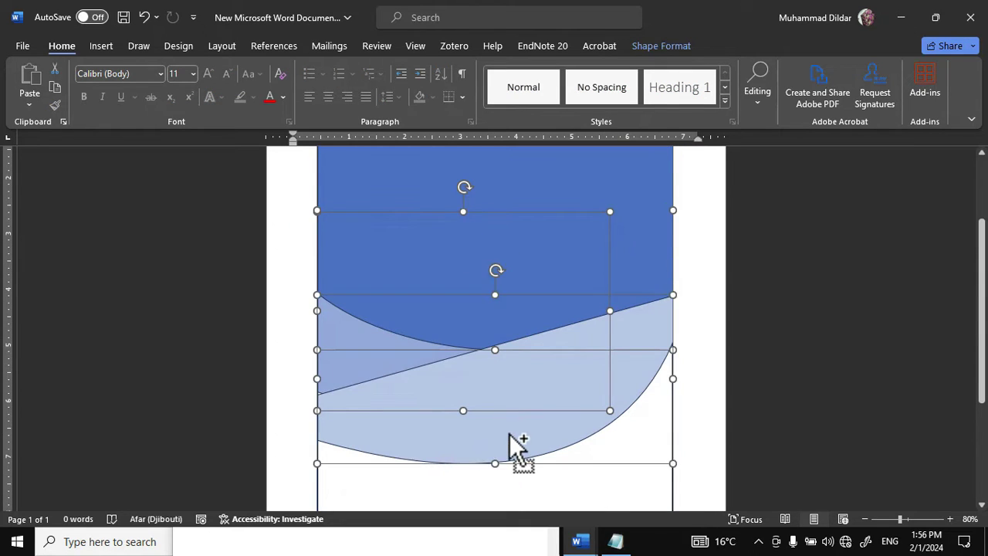
click(663, 45)
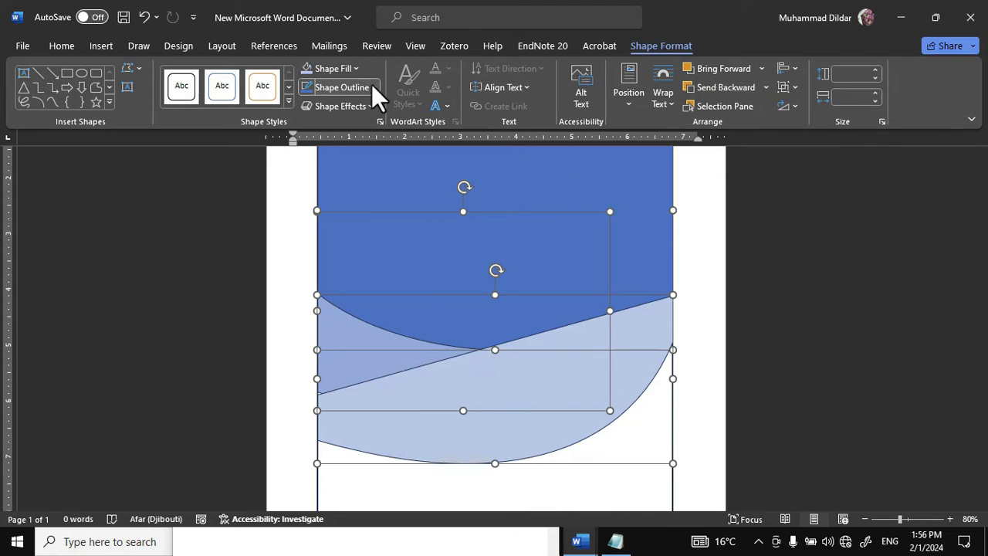
click(372, 86)
click(343, 279)
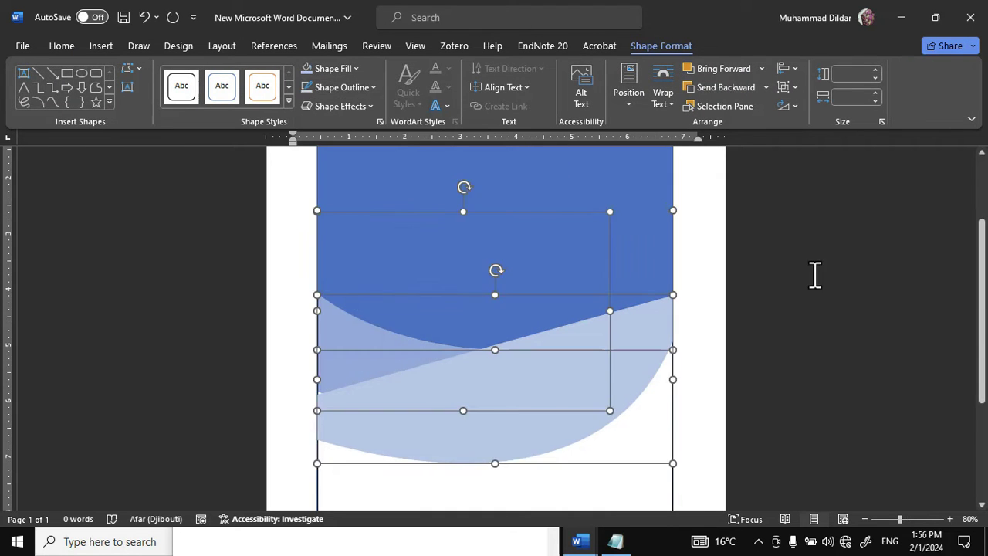
click(829, 301)
scroll(483, 331, down, 2)
click(484, 331)
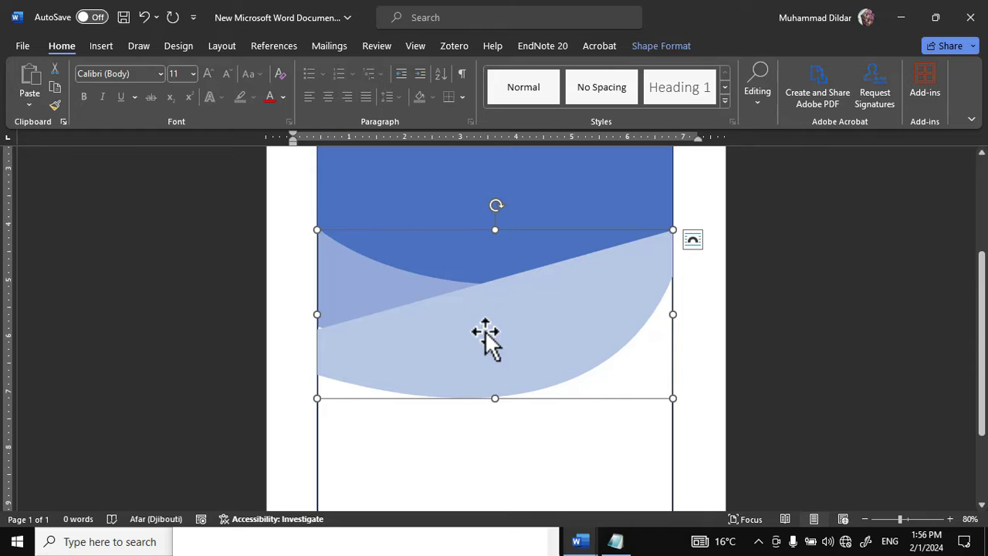
Step: Send the light-blue wave to the back, enlarge and raise the medium wave, and shorten the light-blue wave
right_click(599, 301)
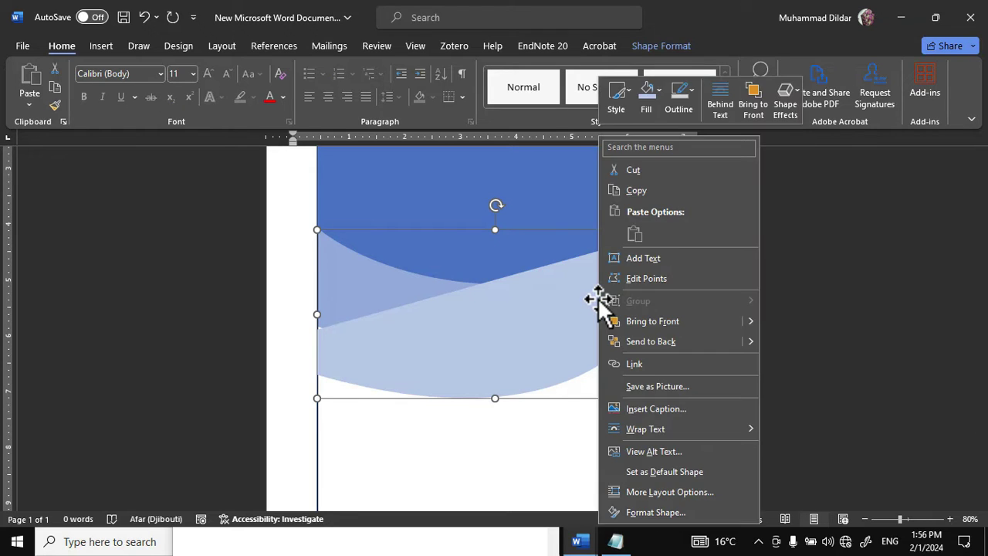
click(629, 342)
scroll(425, 363, up, 1)
click(425, 363)
mouse_move(612, 199)
mouse_down()
mouse_move(641, 185)
mouse_move(616, 183)
mouse_up()
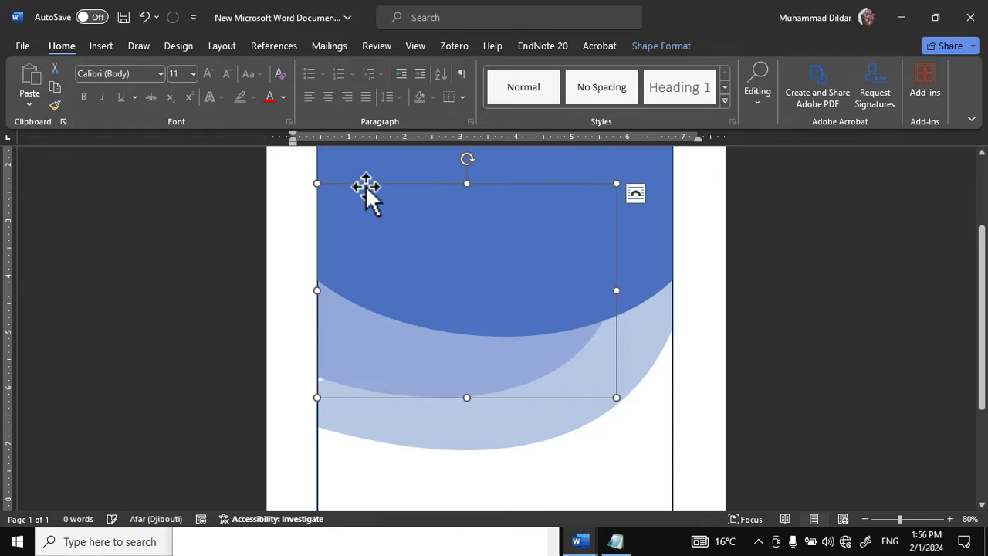
drag(372, 184, 376, 161)
click(445, 409)
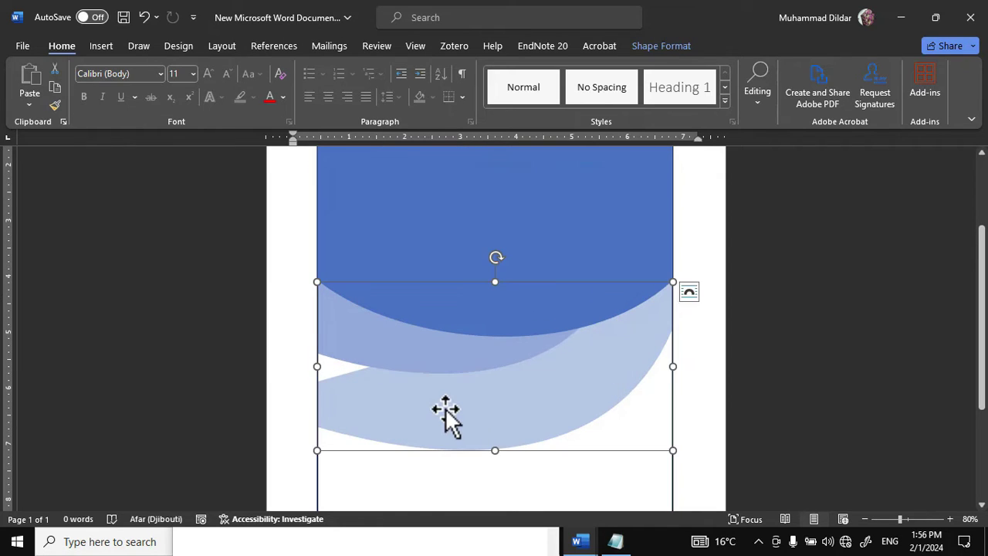
drag(496, 450, 484, 396)
click(793, 343)
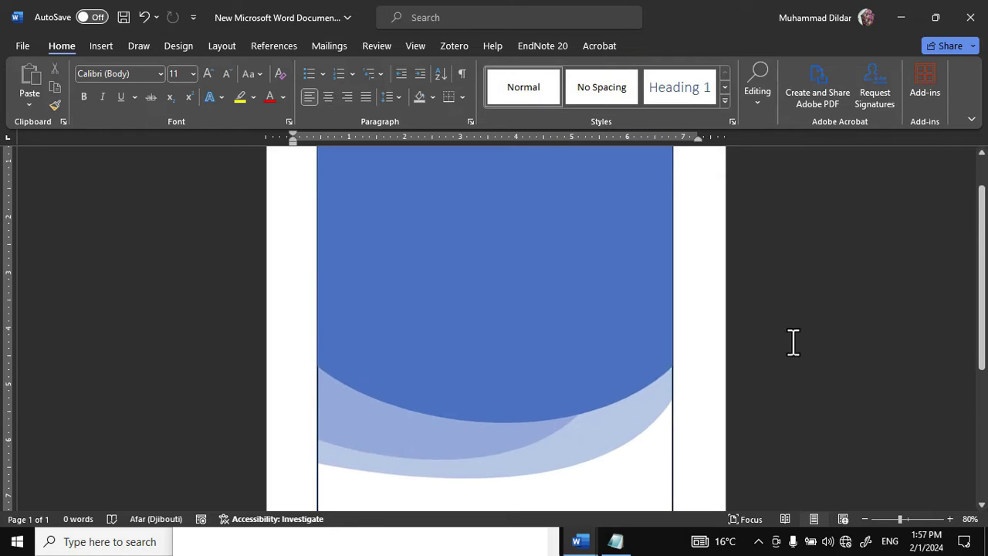
Step: Raise the medium wave's lower-left point with Edit Points to tighten its curve
scroll(792, 343, down, 2)
click(430, 346)
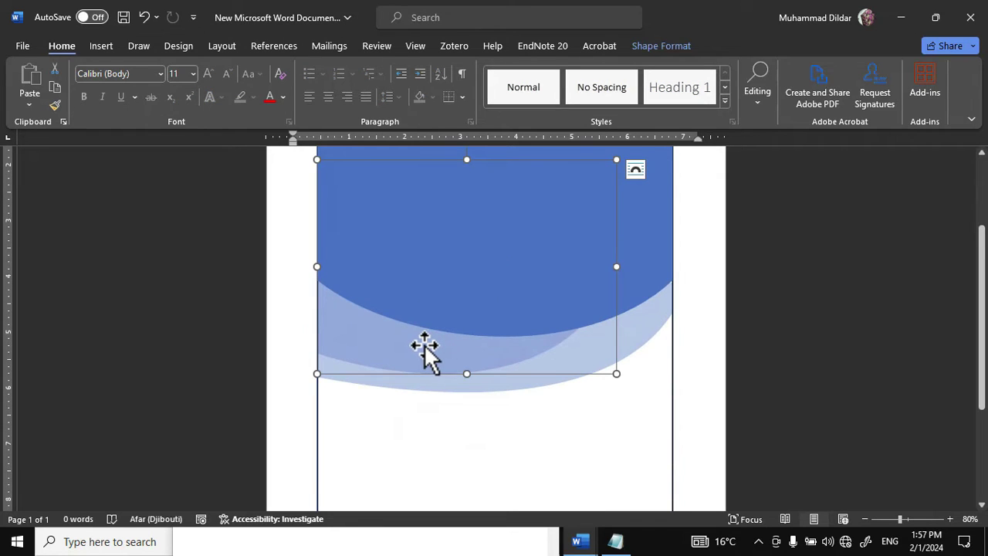
right_click(425, 345)
click(478, 280)
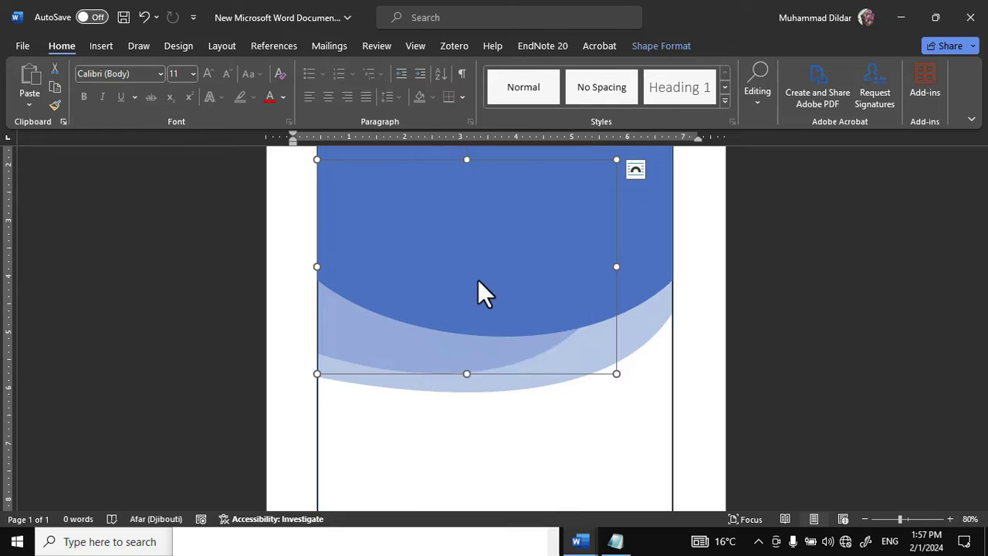
drag(317, 352, 317, 337)
click(893, 373)
scroll(893, 373, down, 2)
click(379, 378)
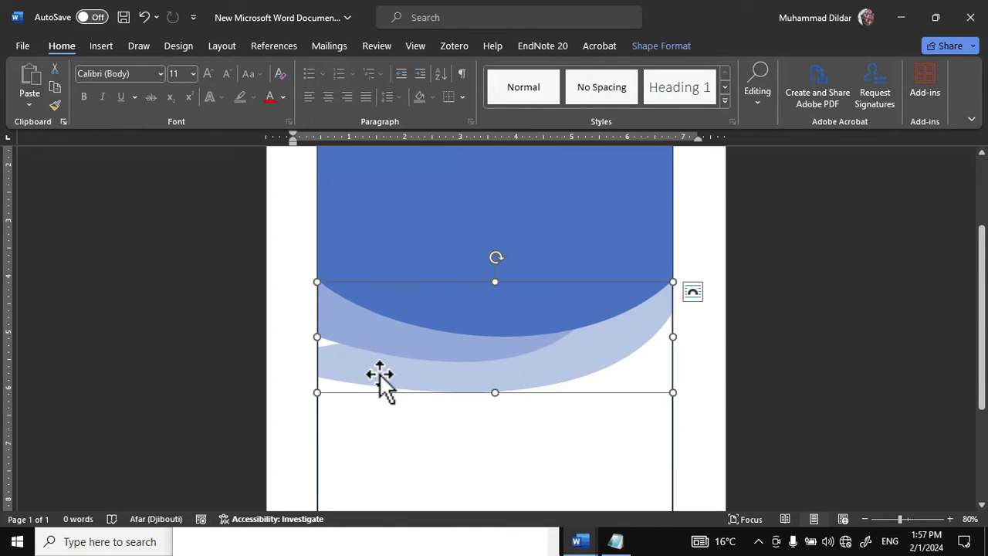
click(795, 347)
scroll(796, 347, up, 2)
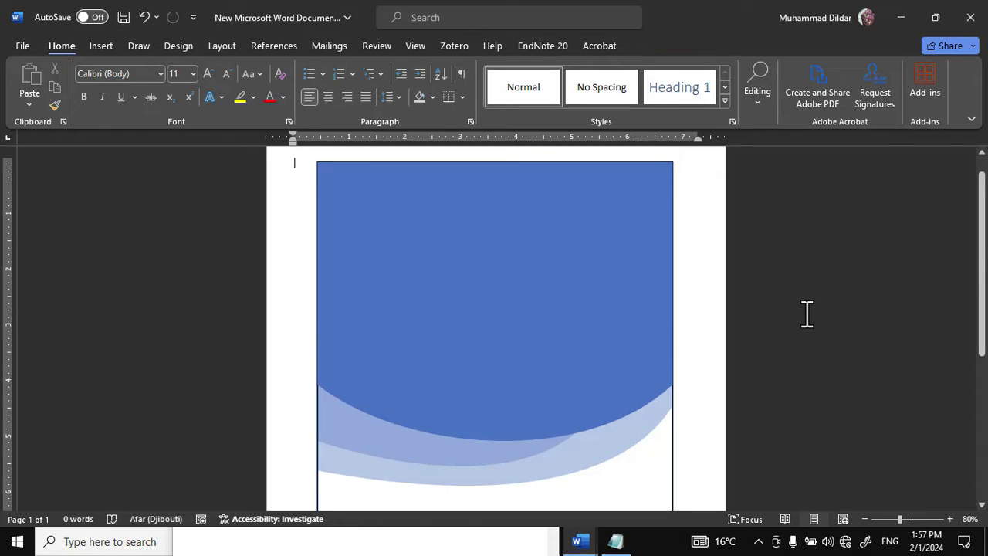
Step: Apply the Red Orange theme colours, turning the header red and the waves pink
click(477, 314)
click(658, 44)
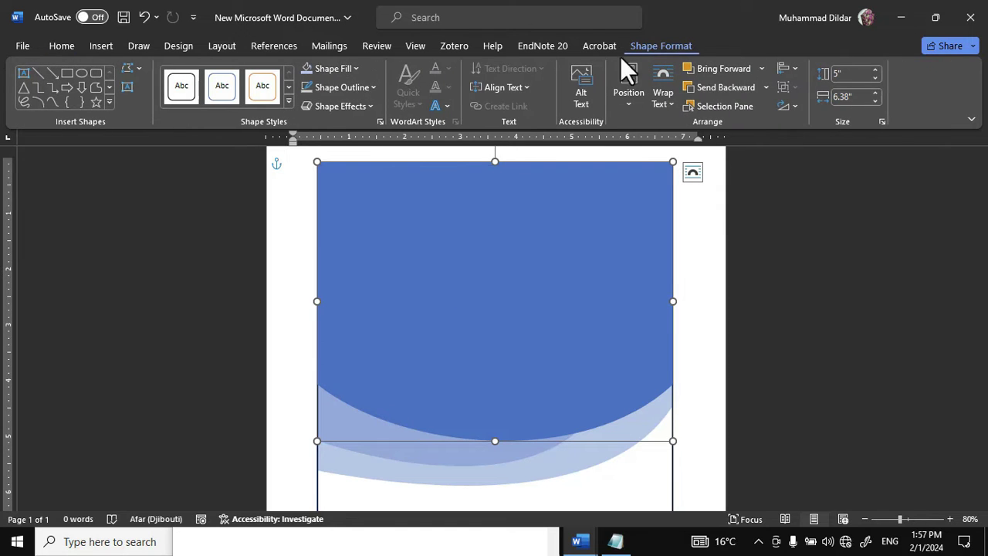
click(354, 65)
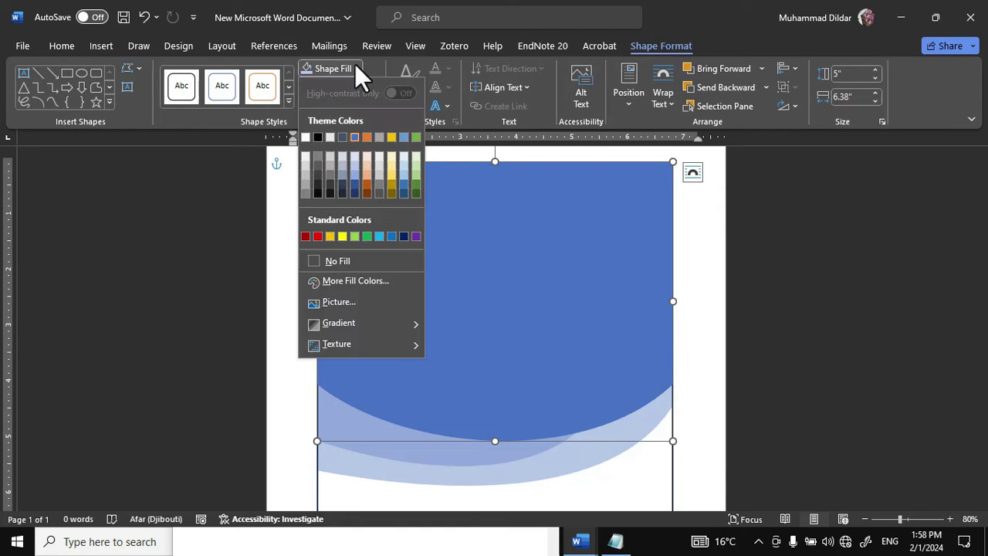
click(355, 65)
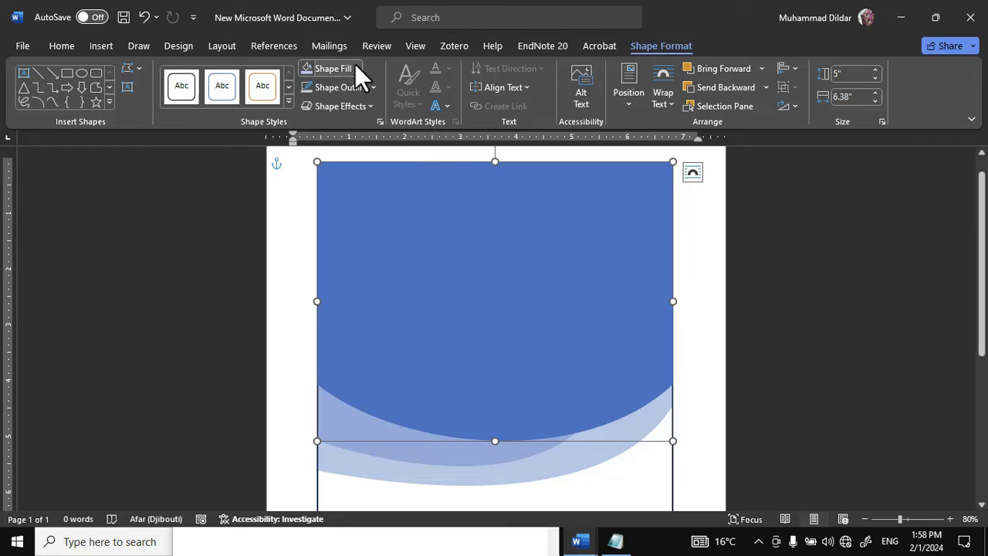
click(103, 45)
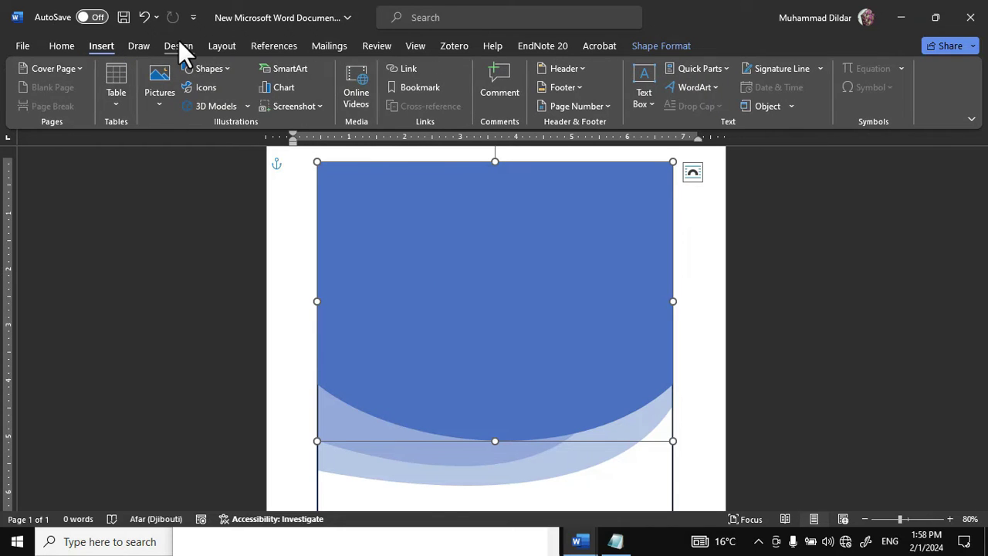
click(178, 44)
click(655, 100)
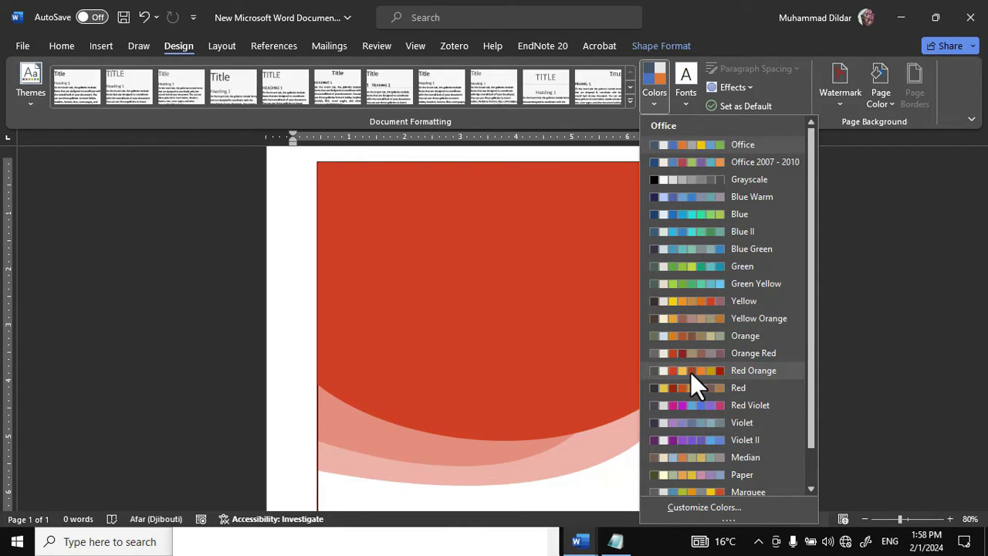
click(690, 372)
click(810, 358)
scroll(808, 357, down, 5)
scroll(807, 358, up, 6)
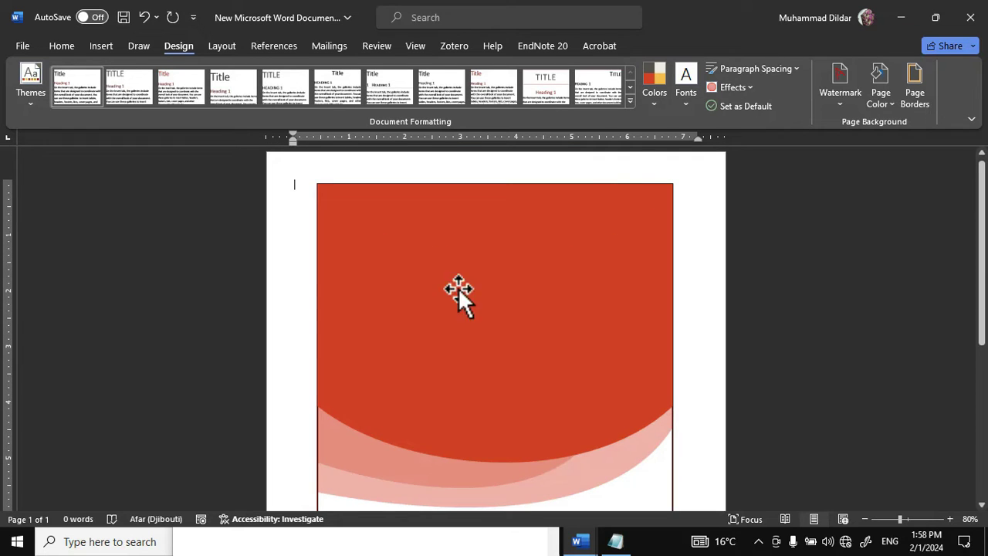
click(100, 44)
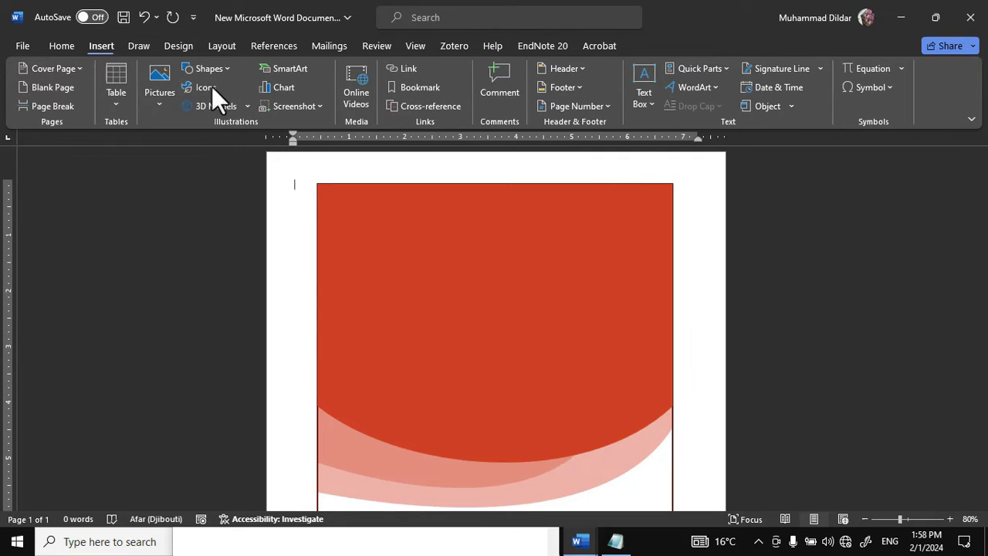
Step: Draw a circle in the middle of the red header and give it a plain white style
click(223, 67)
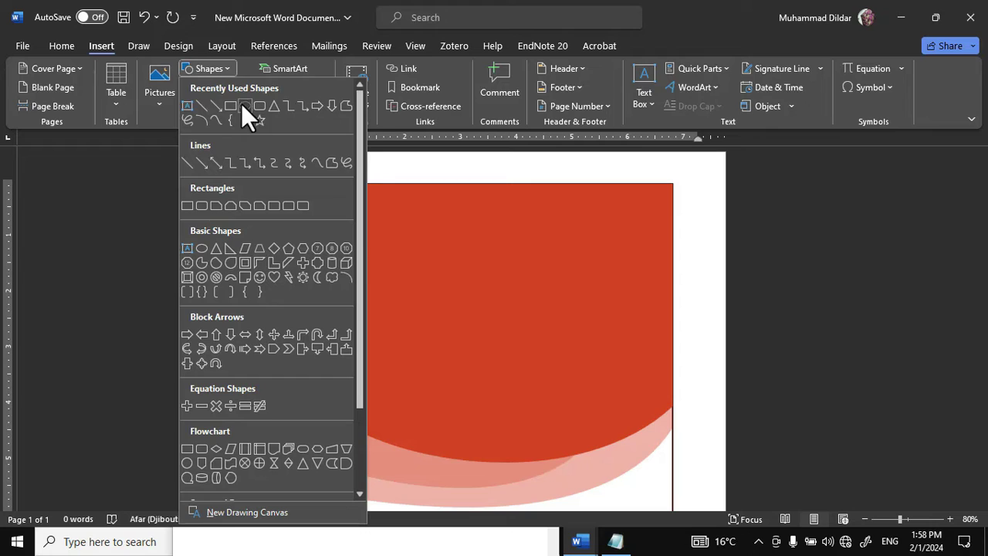
click(243, 105)
drag(452, 262, 539, 374)
click(183, 87)
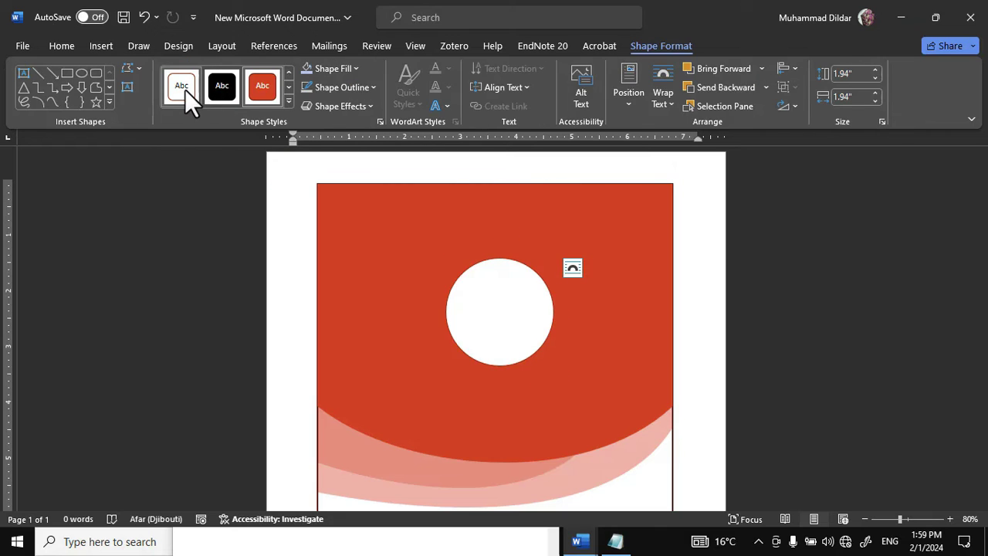
key(Escape)
click(494, 324)
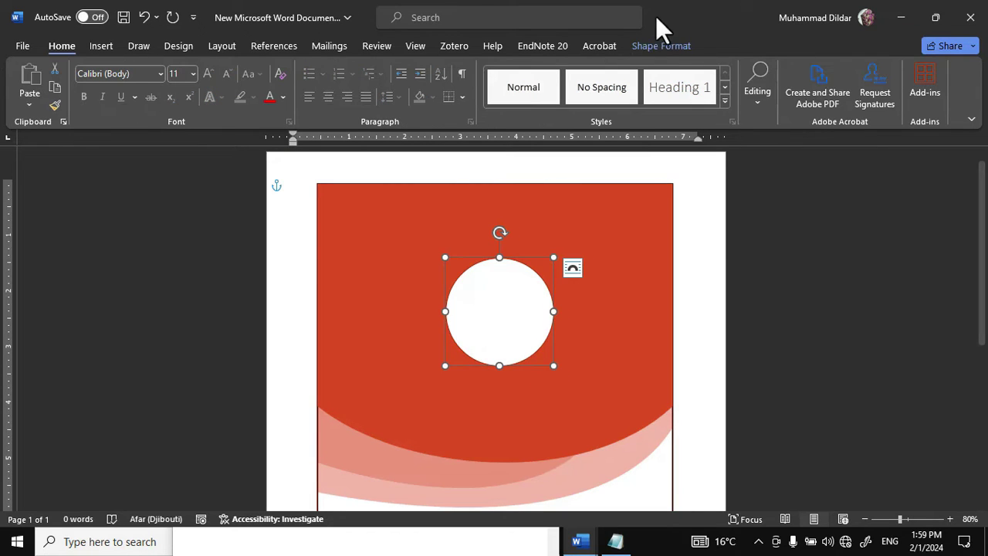
Step: Fill the circle with the portrait photo from Downloads, then enlarge and centre it on the header
click(663, 45)
click(359, 68)
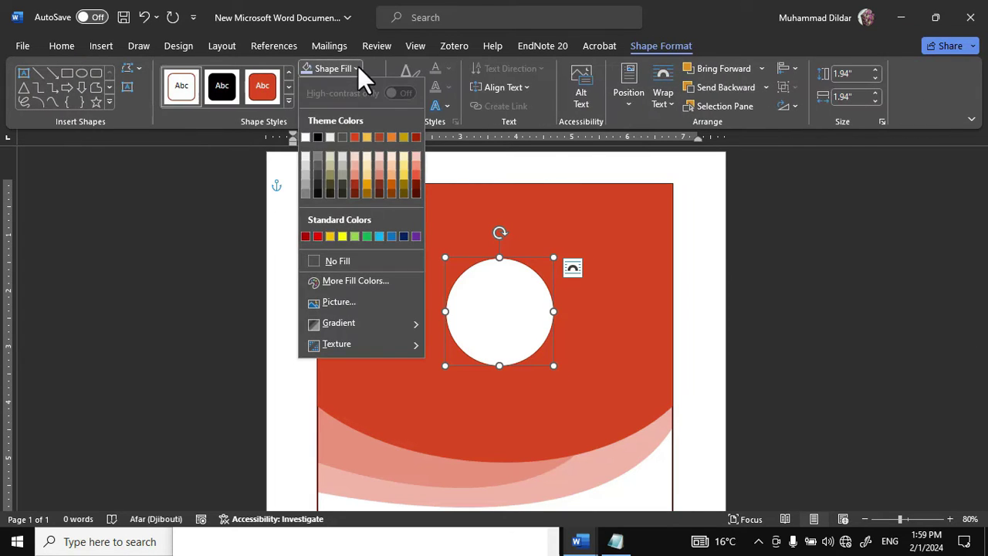
click(327, 298)
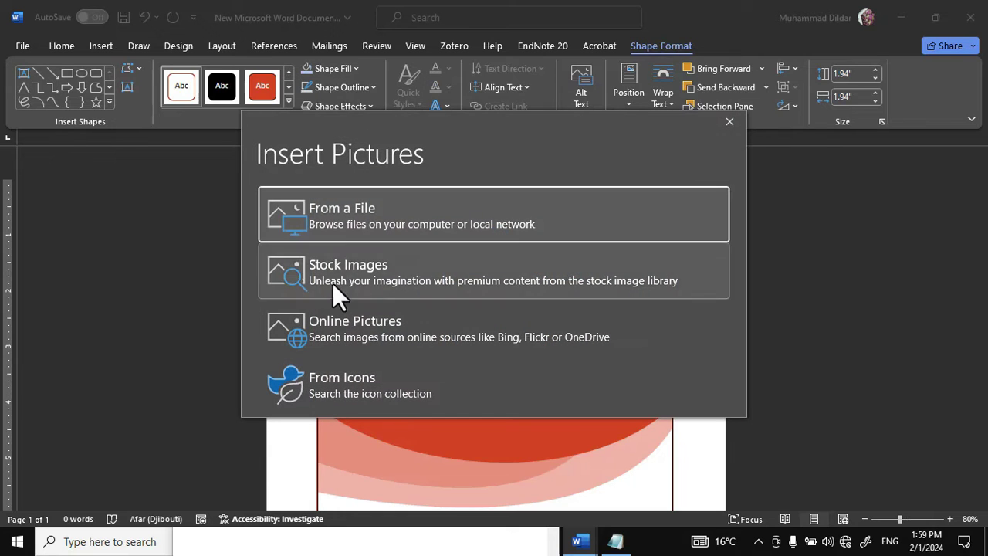
click(351, 206)
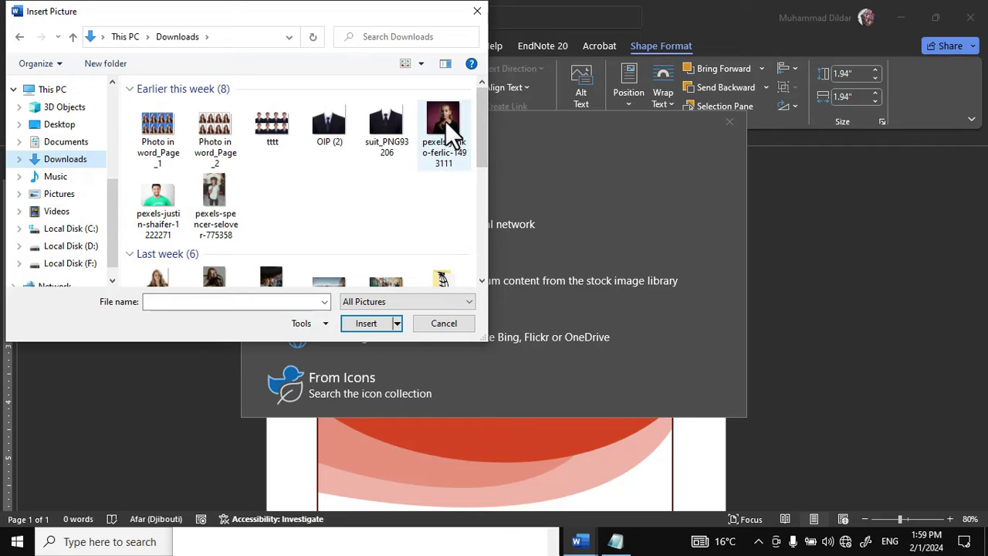
click(446, 125)
click(371, 324)
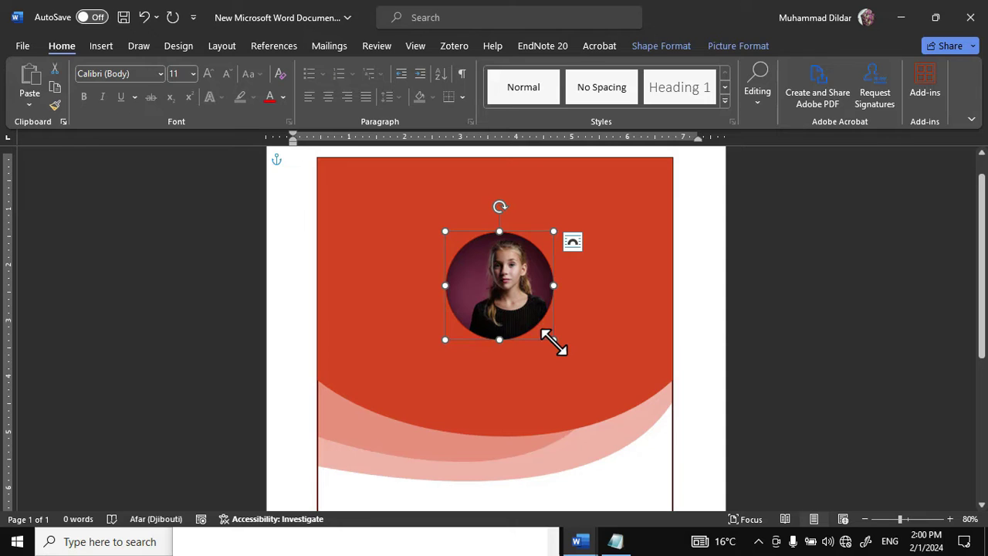
drag(554, 340, 584, 382)
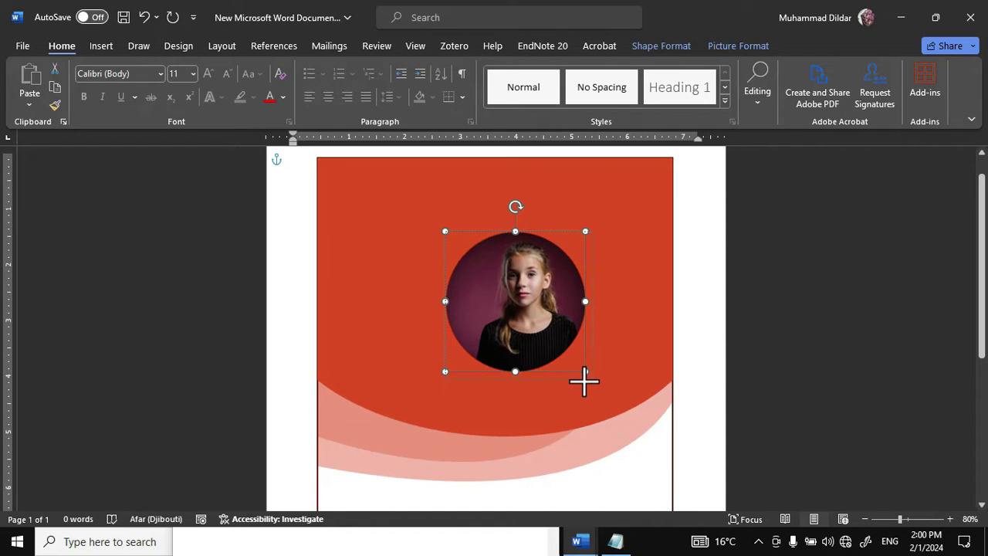
drag(529, 315, 499, 288)
Step: Give the upper pink wave shape an Offset: Bottom outer shadow
click(372, 343)
scroll(373, 344, down, 3)
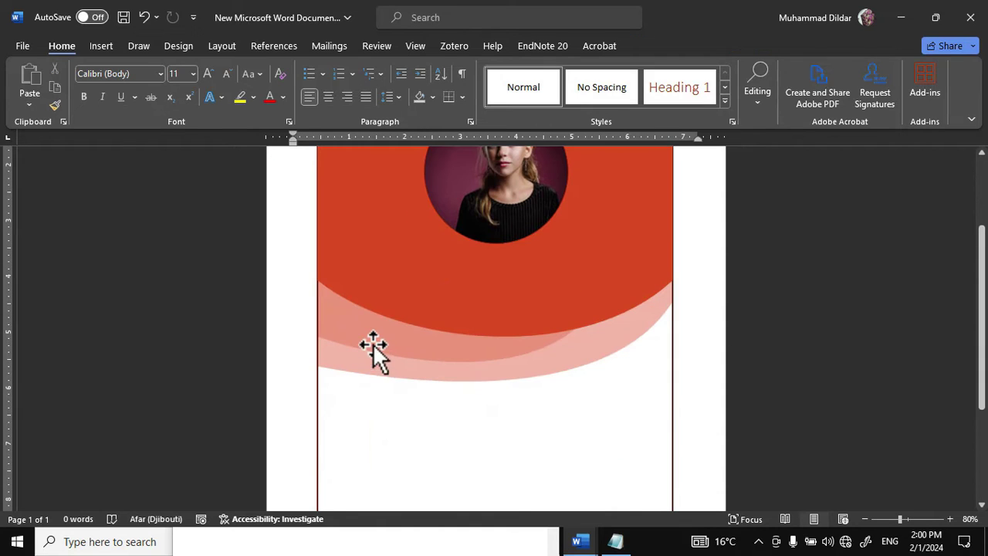
click(373, 332)
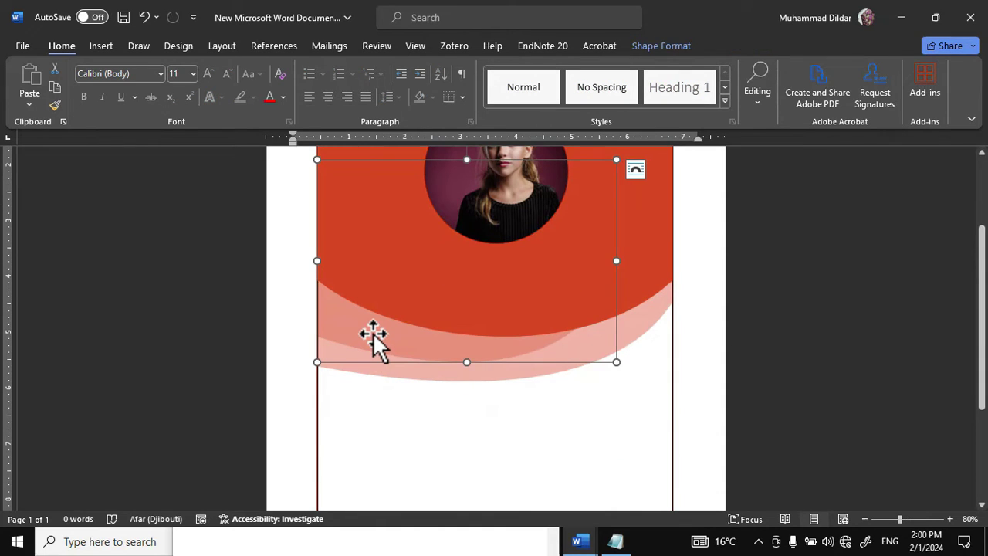
click(660, 48)
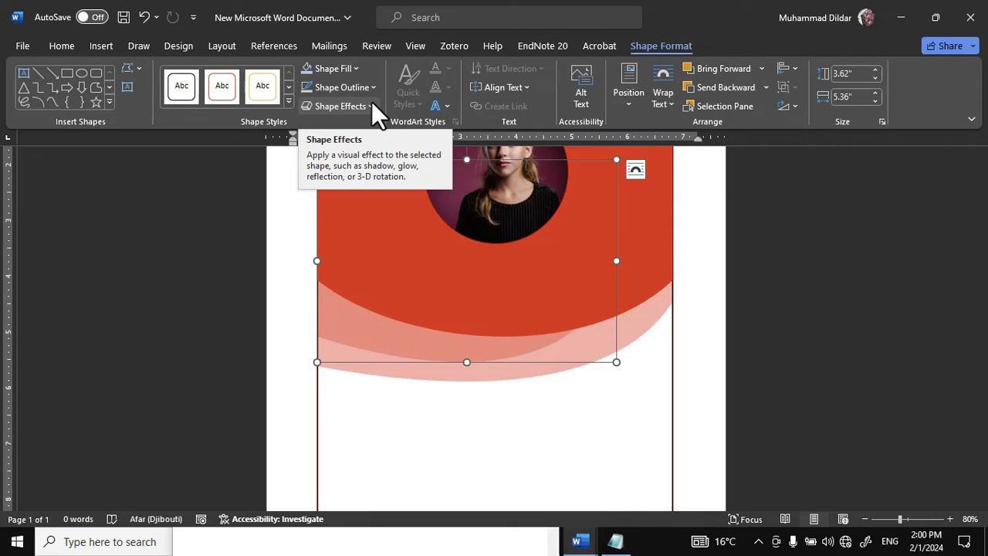
click(373, 108)
mouse_move(391, 167)
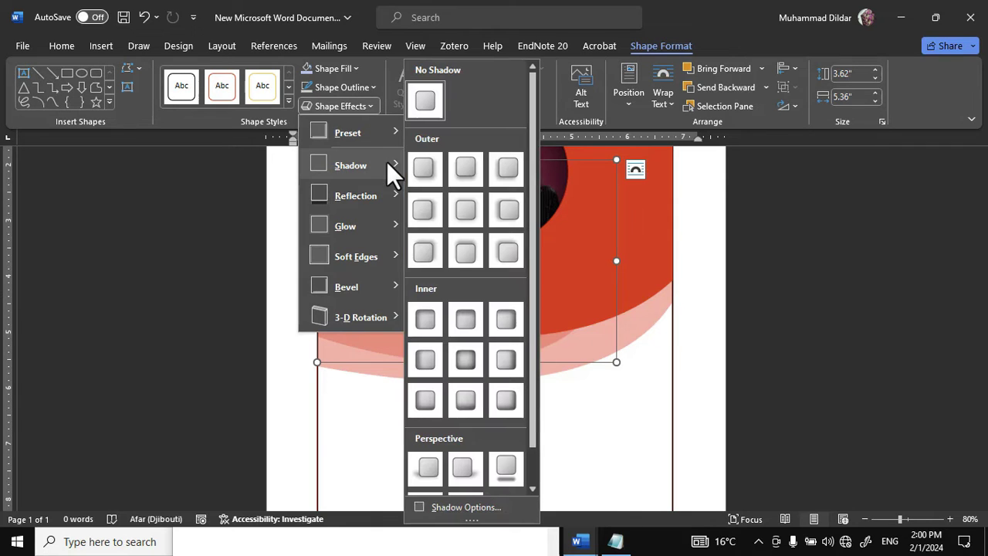
click(467, 169)
click(844, 313)
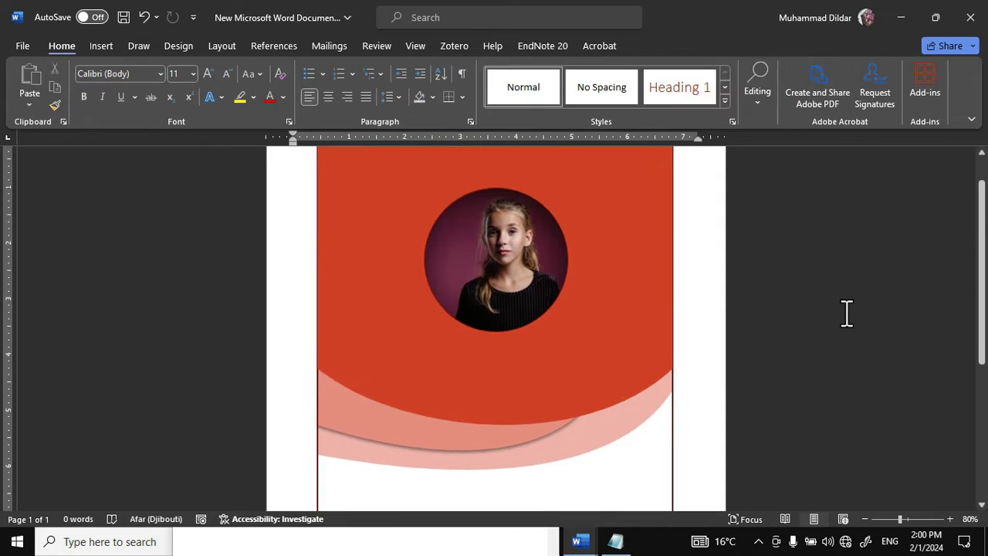
Step: Apply the same Offset: Bottom outer shadow to the lower pink wave
click(605, 344)
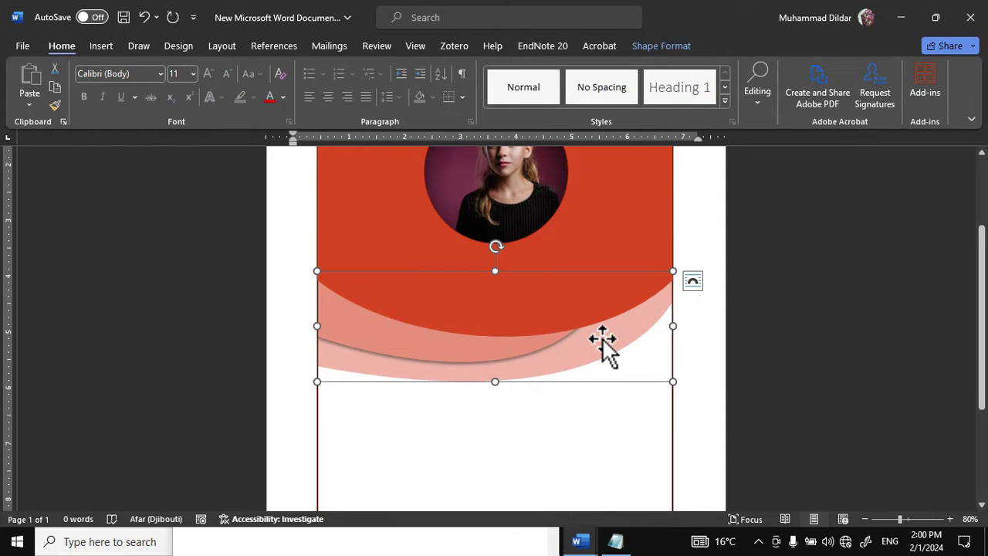
click(653, 45)
click(372, 104)
mouse_move(388, 164)
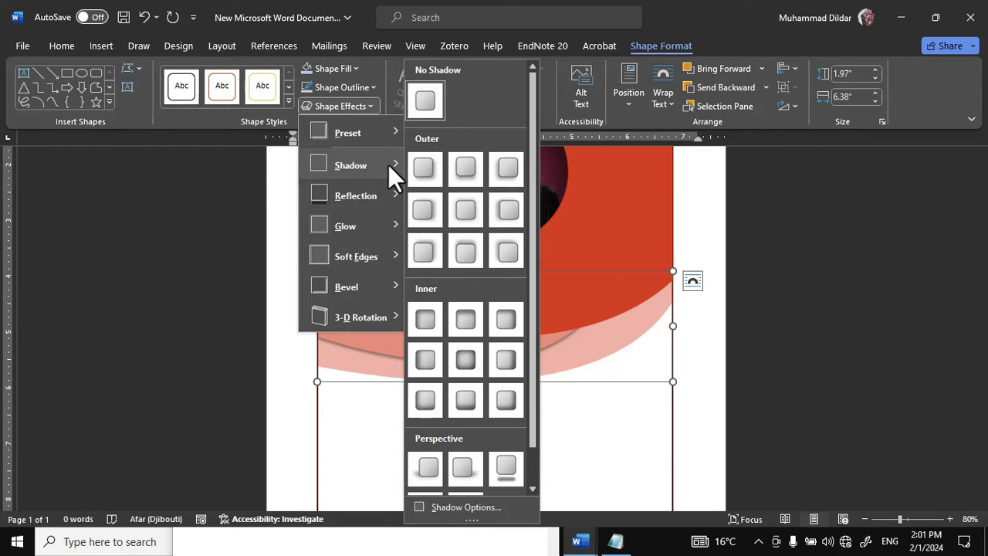
click(467, 171)
click(830, 284)
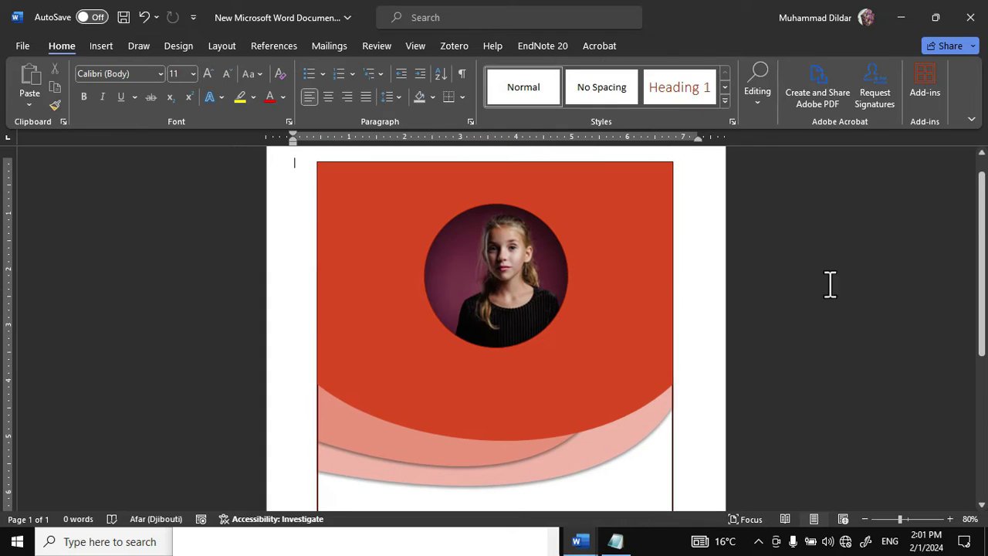
Step: Add a red glow effect around the circular photo
click(538, 280)
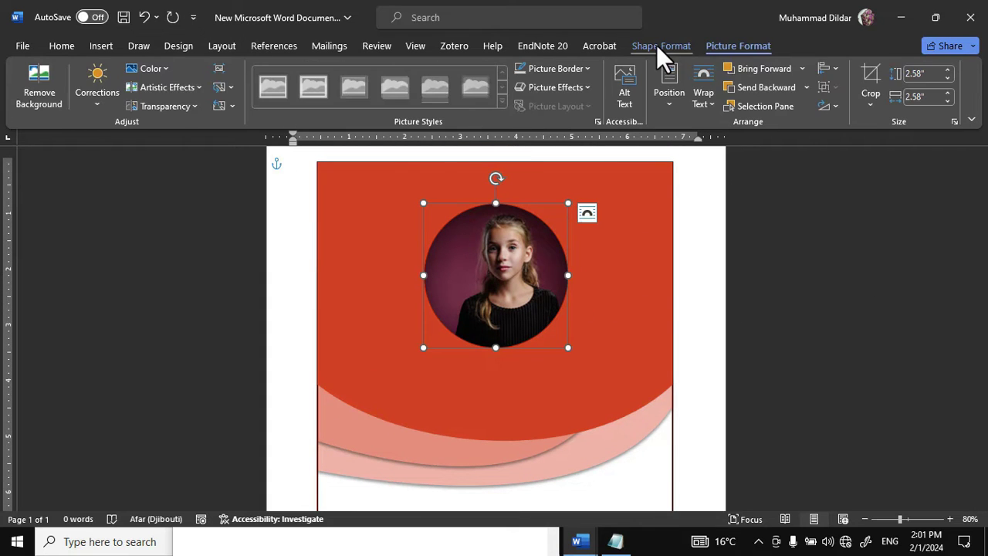
click(656, 46)
click(366, 105)
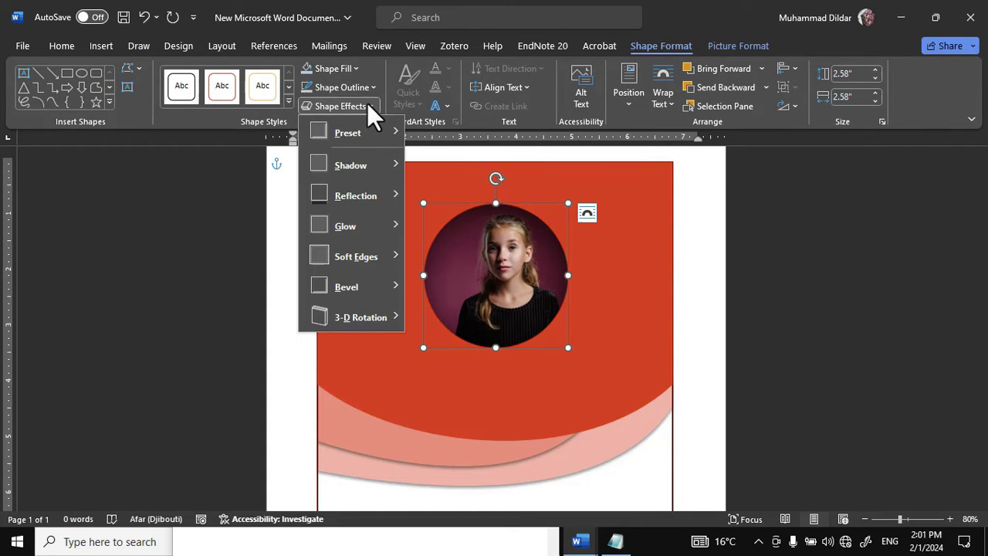
mouse_move(388, 222)
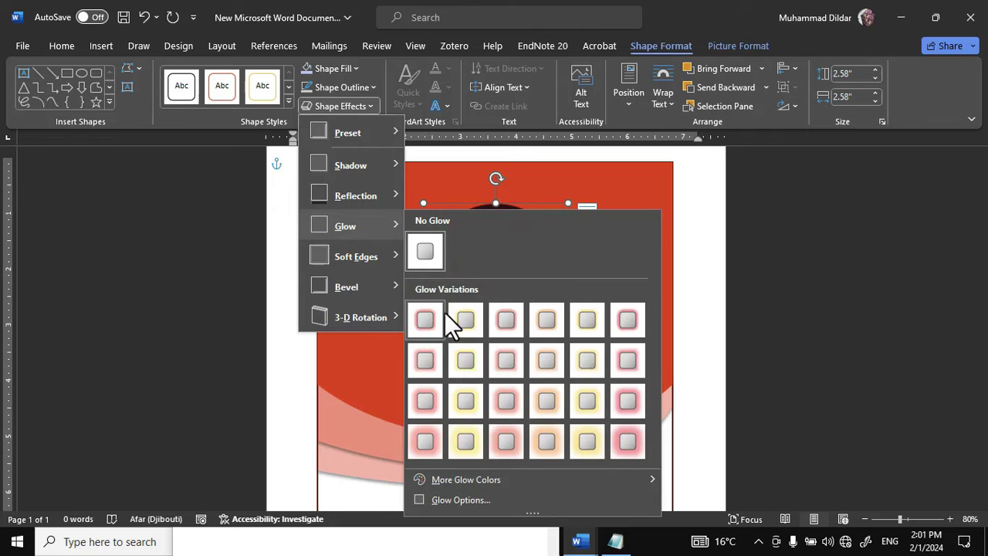
click(425, 397)
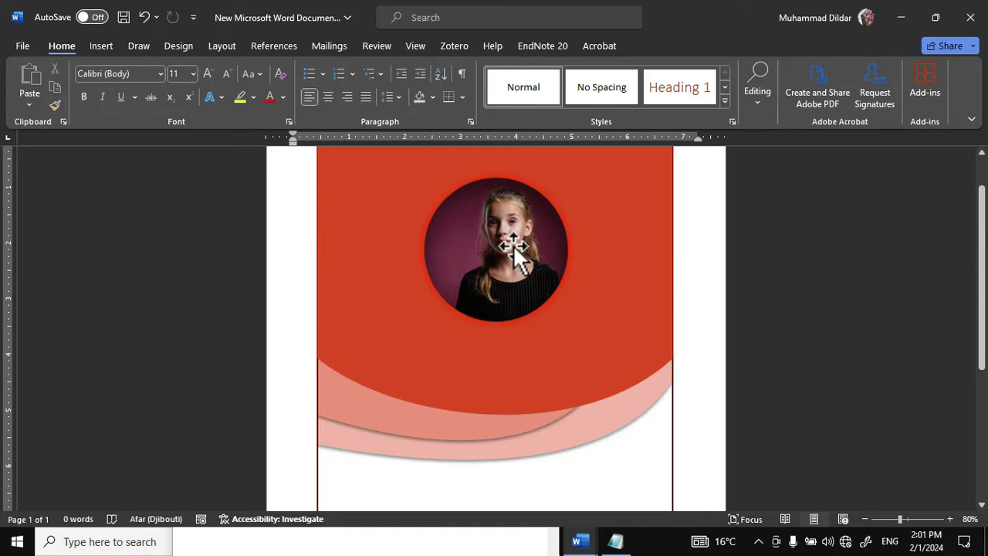
Step: Change the header shape's fill from red to a pale yellow Accent 2 theme colour
scroll(847, 286, up, 1)
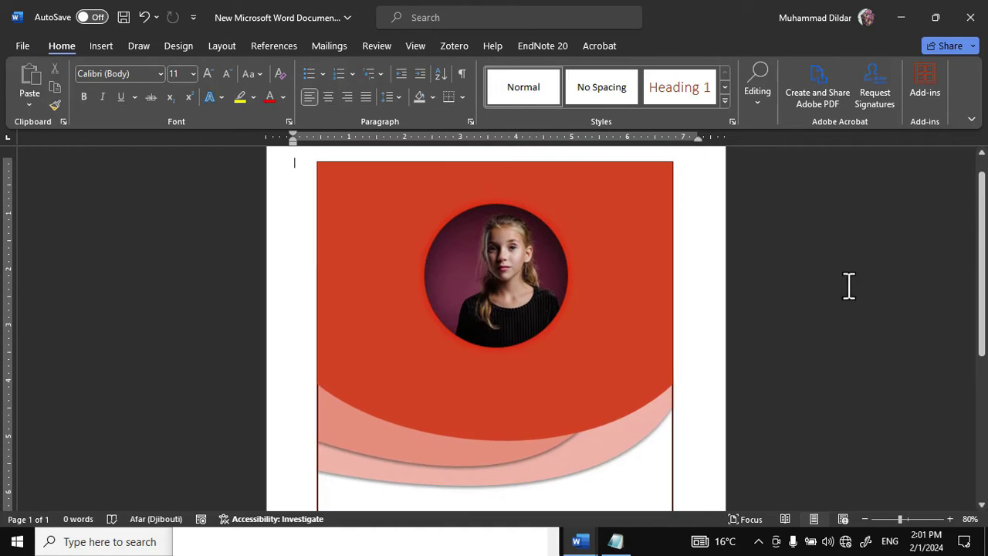
click(611, 224)
click(655, 46)
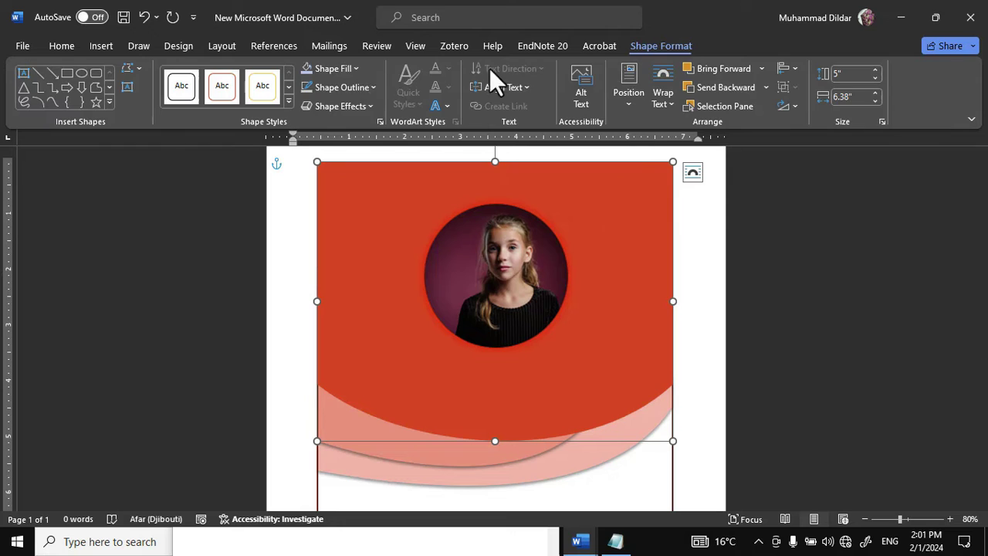
click(355, 65)
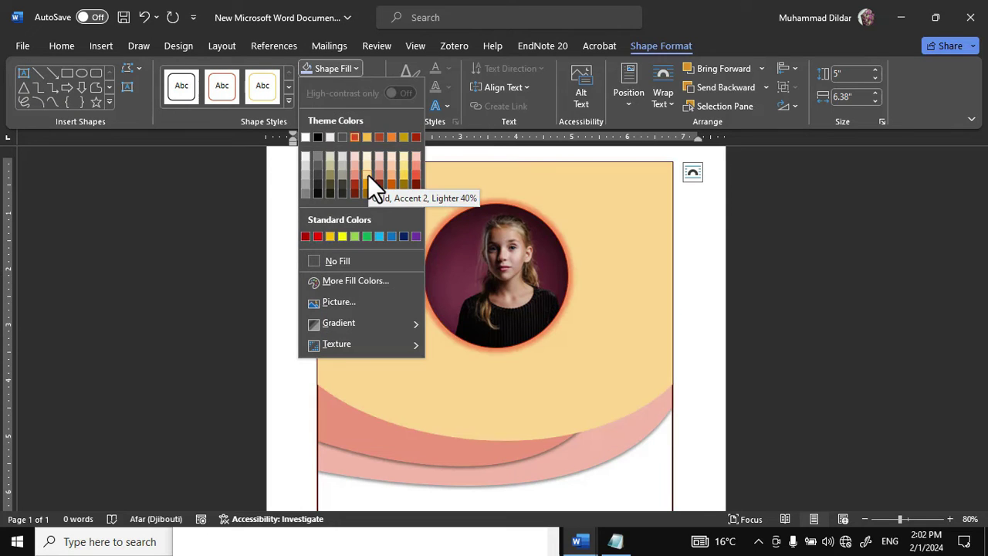
click(368, 174)
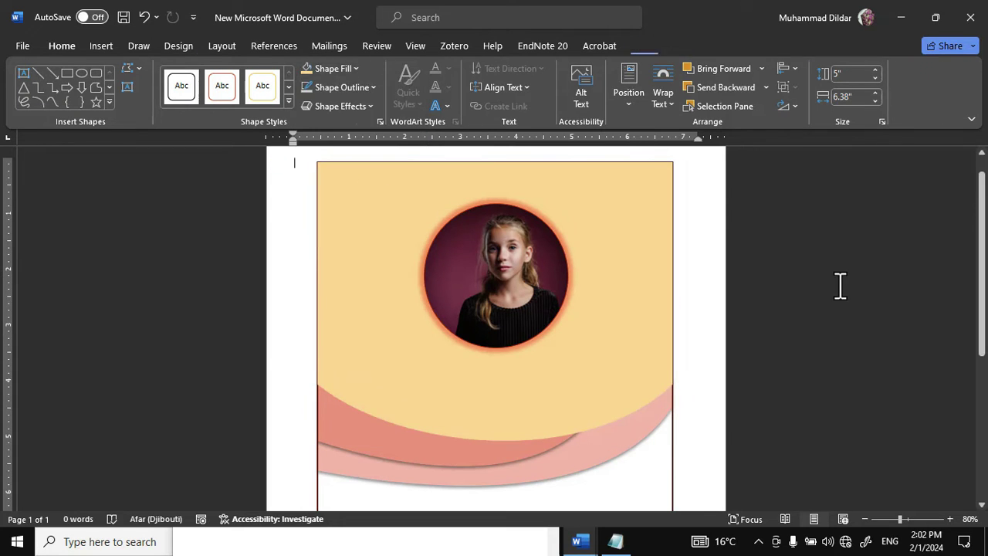
click(841, 303)
scroll(846, 317, down, 5)
scroll(846, 315, up, 3)
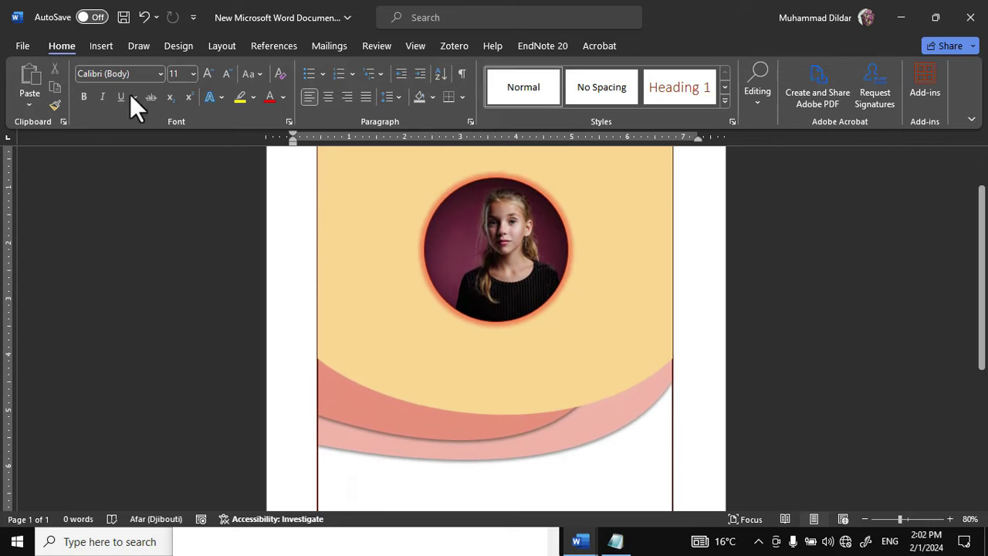
click(99, 44)
Step: Draw a text box below the photo and type the employee's name in capitals
click(220, 67)
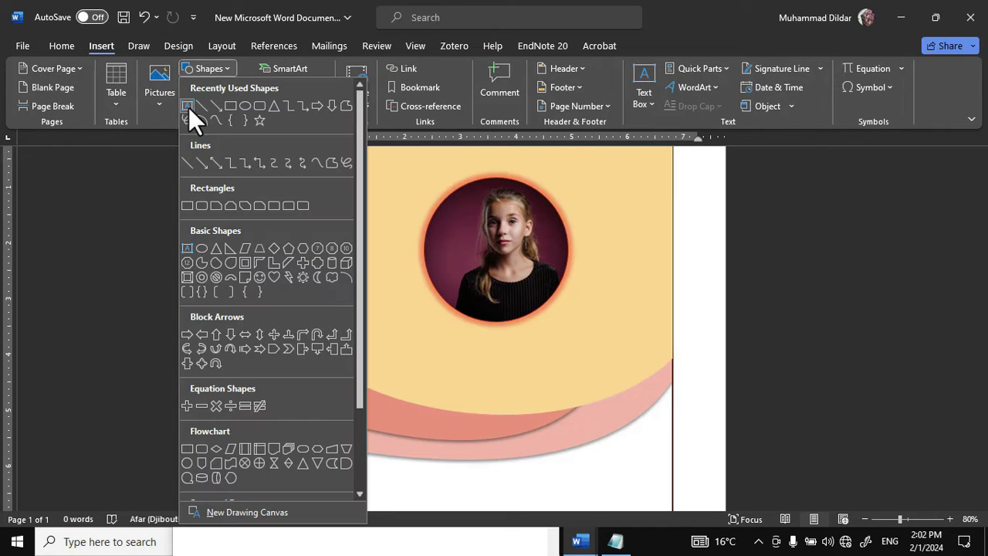
click(189, 106)
drag(445, 329, 568, 369)
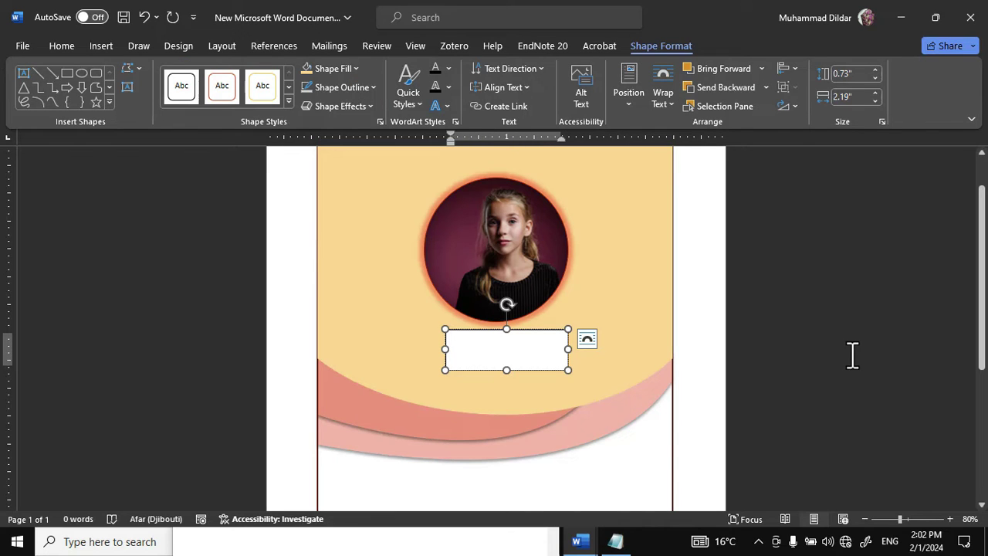
drag(536, 338, 425, 343)
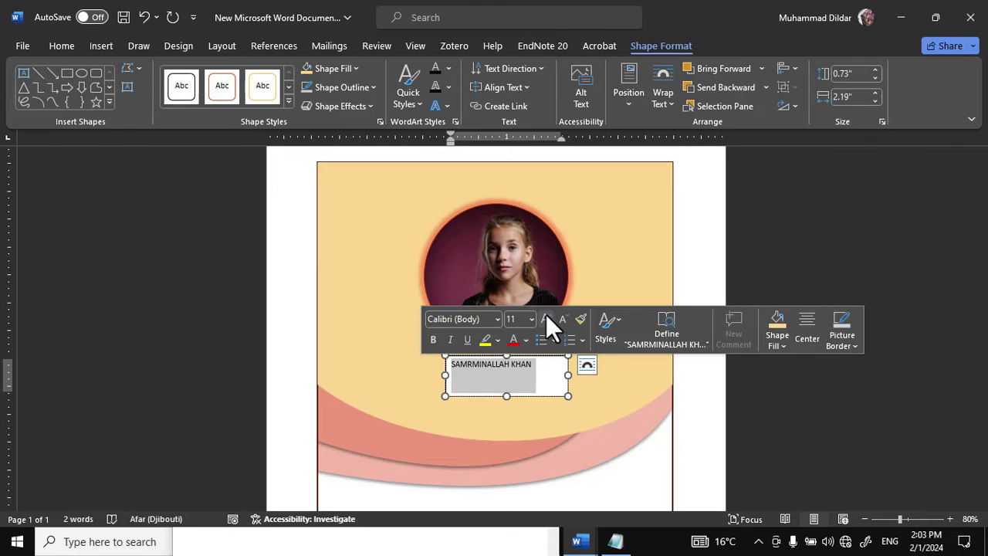
click(546, 315)
click(561, 354)
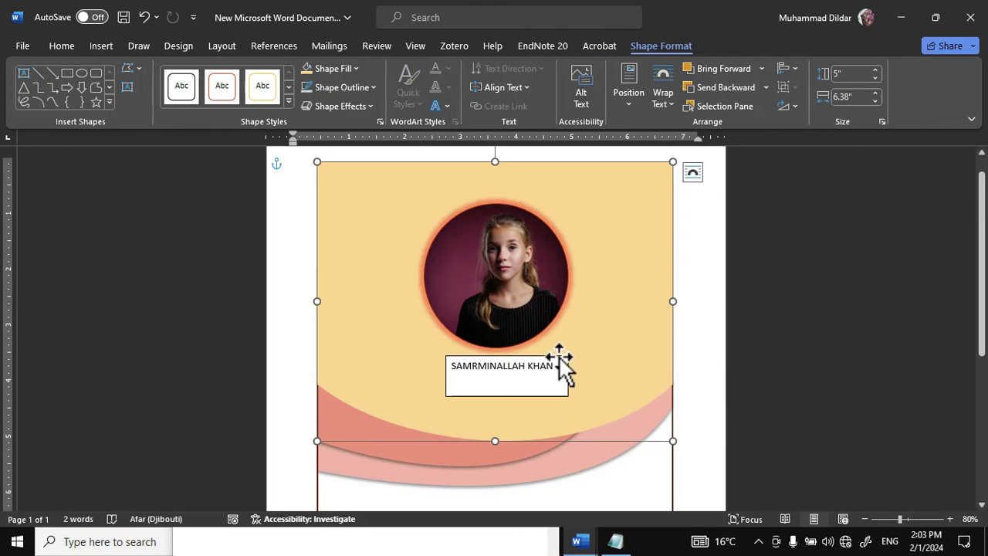
click(853, 380)
Step: Set the name box to No Fill and No Outline
click(501, 366)
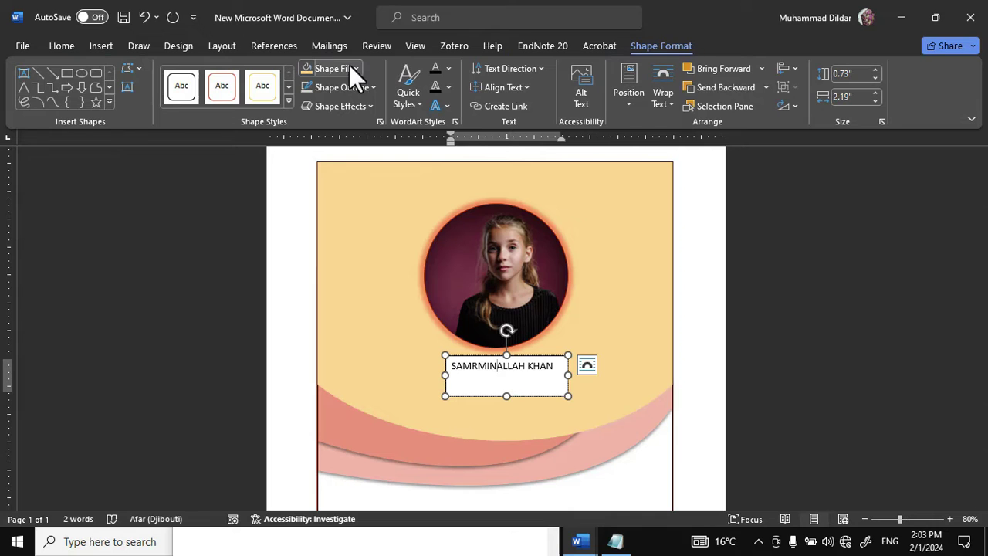
click(356, 68)
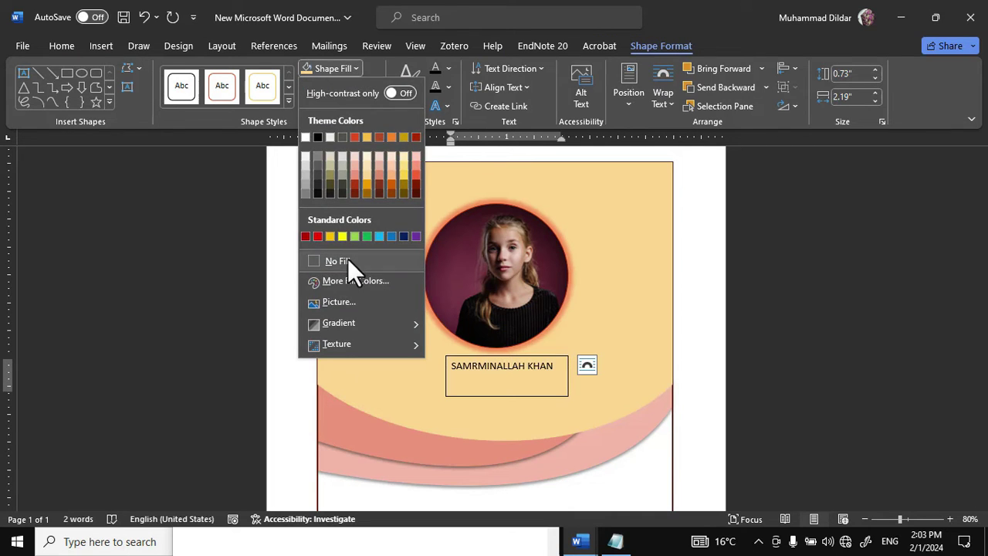
click(348, 258)
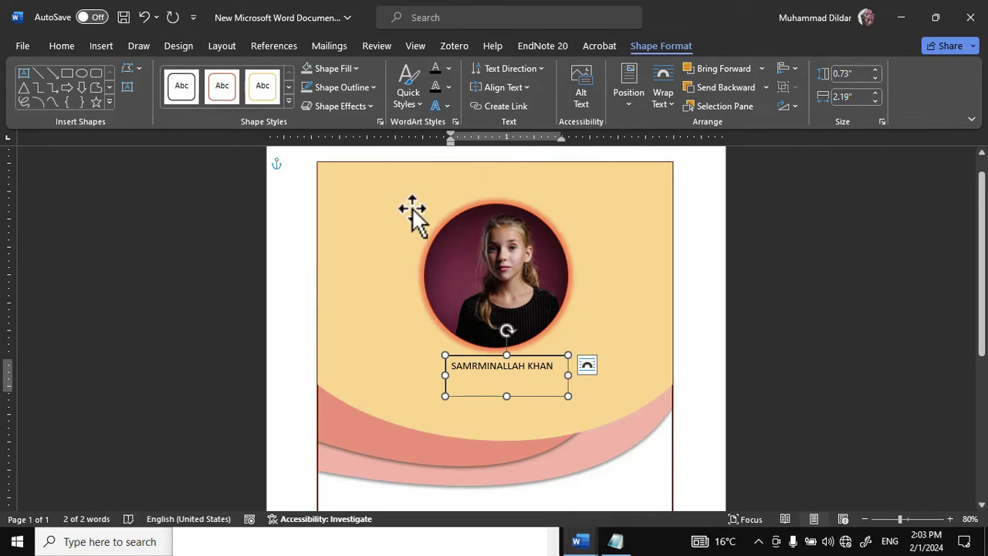
click(341, 87)
click(354, 282)
Step: Format the name in Aptos Display 22 pt and centre it on one line under the photo
drag(556, 386, 445, 362)
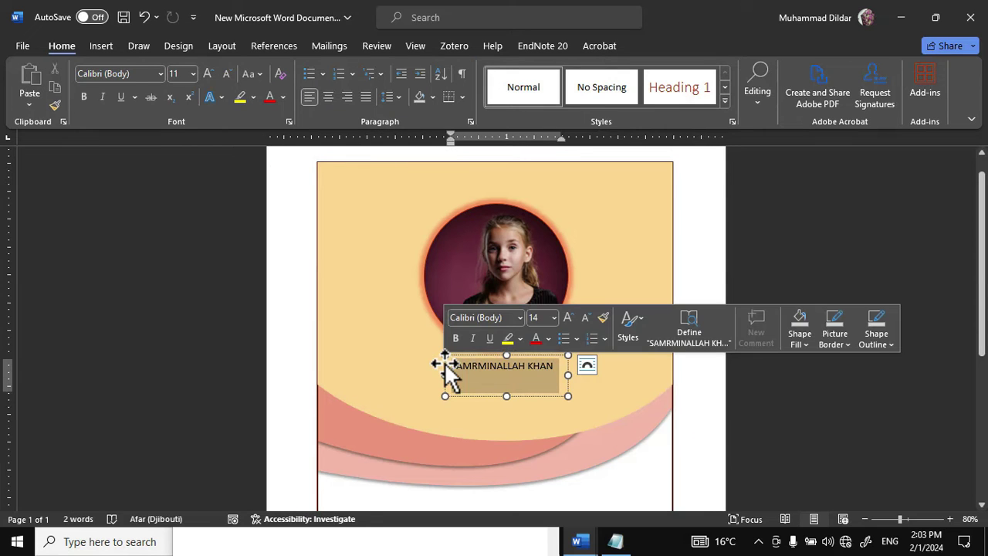
click(518, 315)
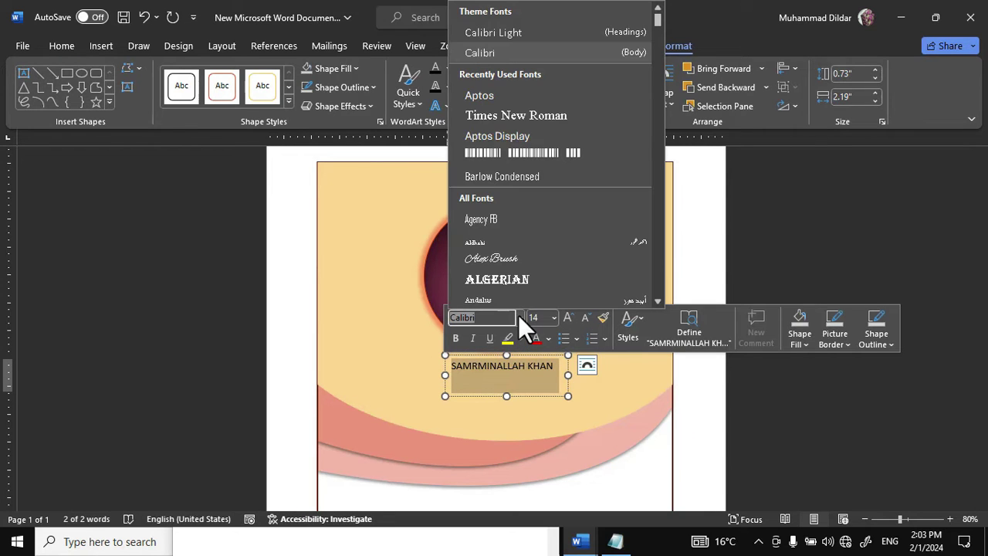
click(505, 138)
click(567, 316)
click(567, 316)
click(567, 316)
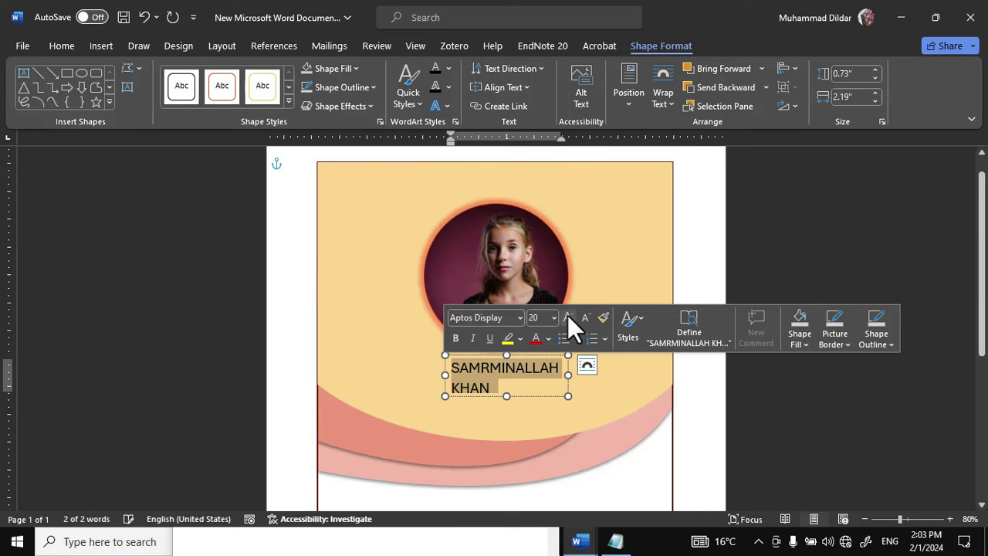
drag(567, 374, 640, 375)
drag(563, 352, 523, 352)
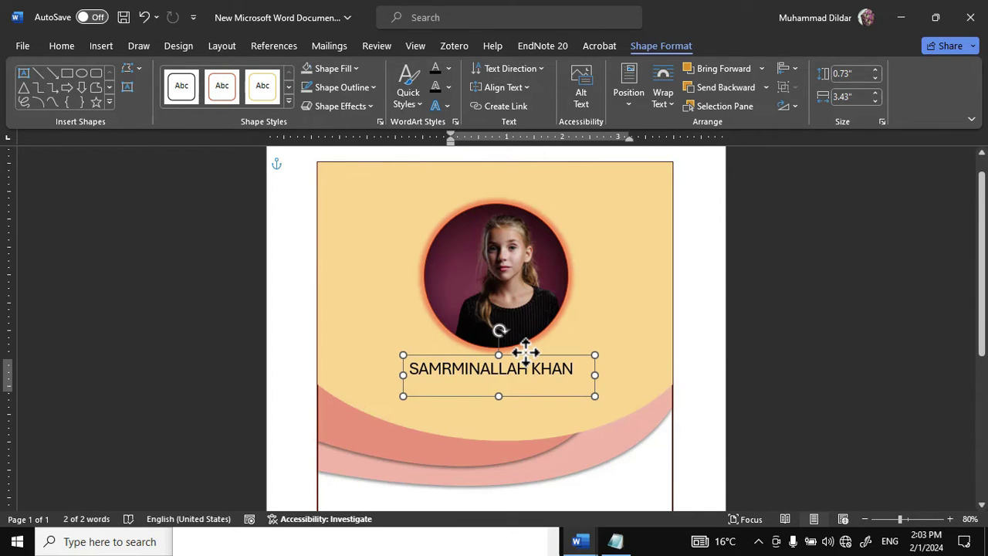
scroll(545, 337, down, 1)
Step: Duplicate the name box below it and change the copy to 'Marketing Manager' at 14 pt
click(562, 309)
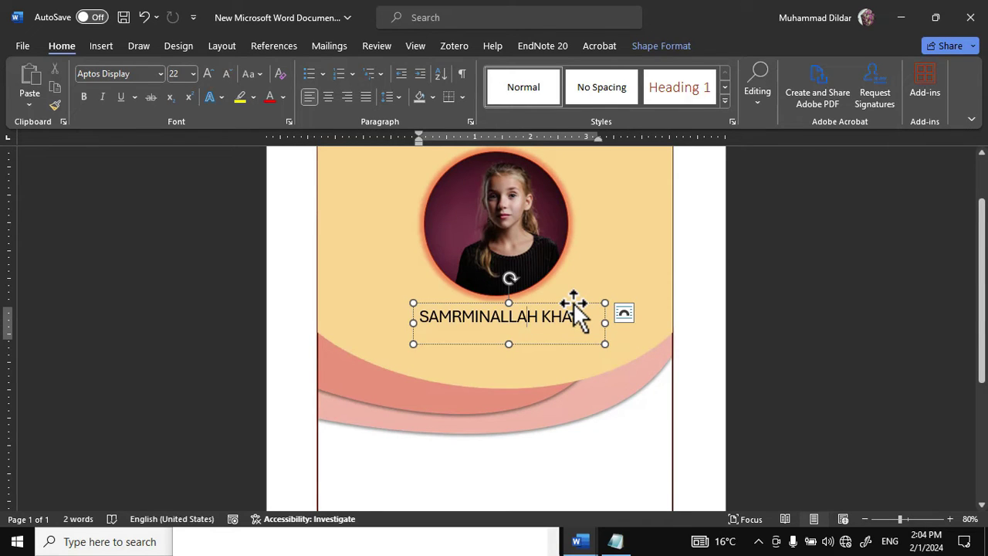
drag(577, 311, 572, 330)
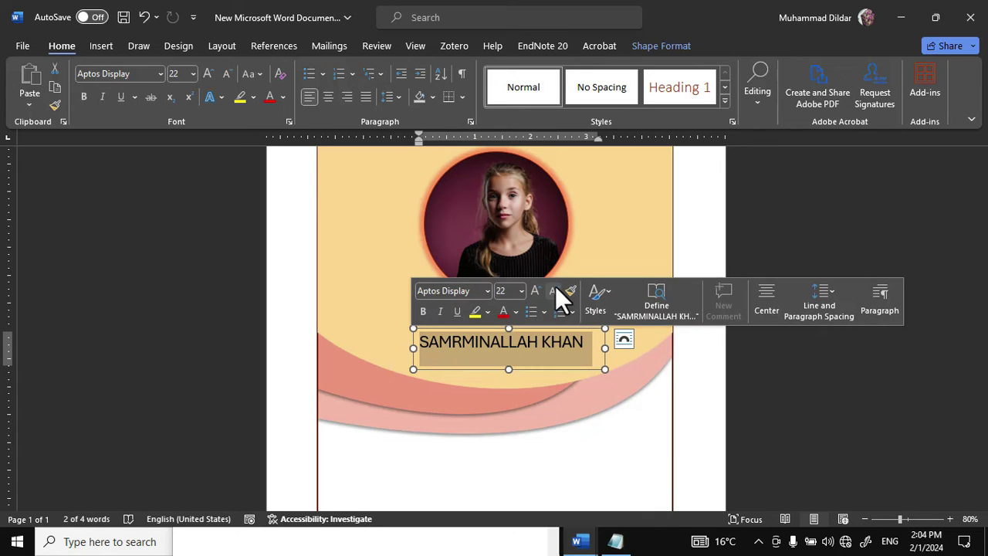
click(555, 290)
click(555, 290)
click(555, 290)
click(555, 290)
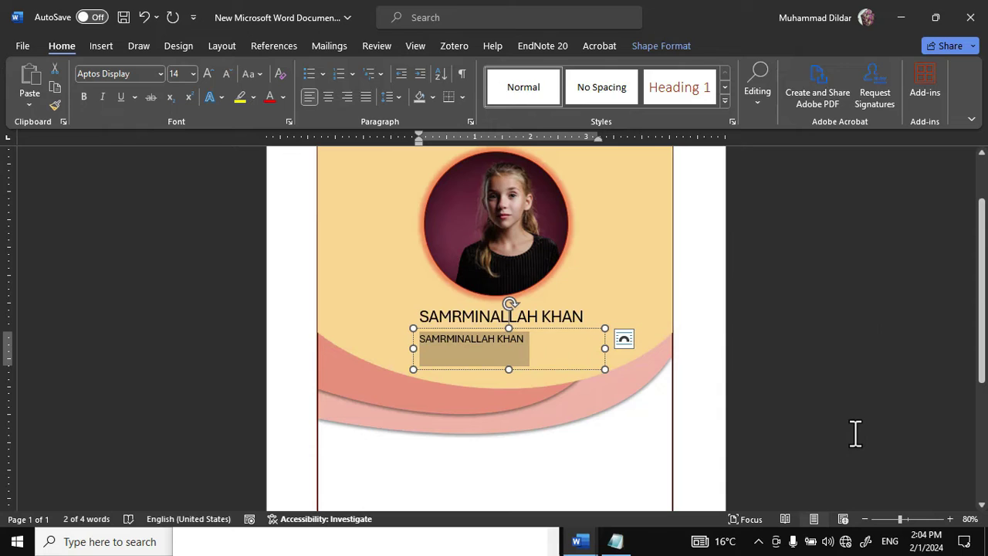
key(BackSpace)
text(Marketing Manager)
drag(604, 348, 520, 348)
drag(470, 369, 521, 330)
click(859, 378)
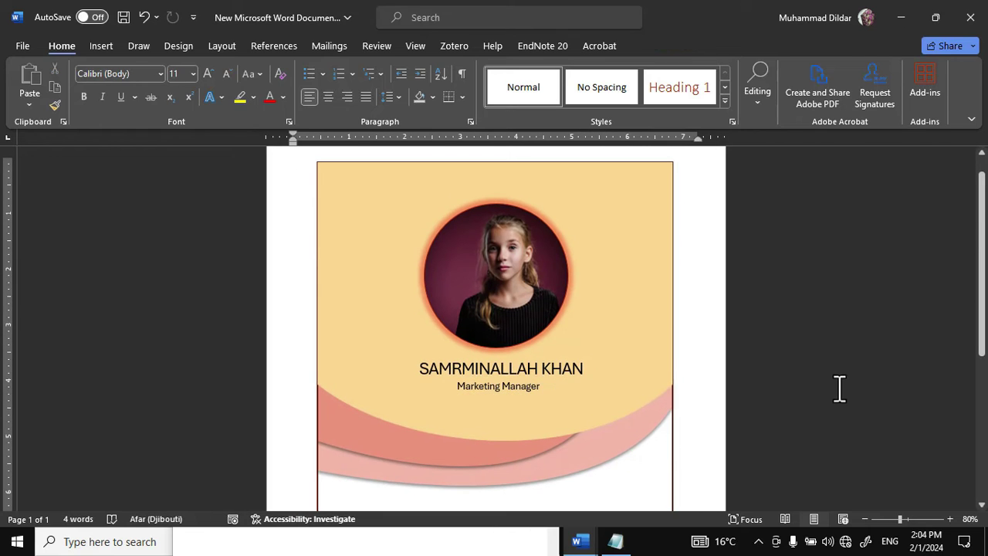
scroll(765, 366, down, 3)
scroll(766, 366, down, 3)
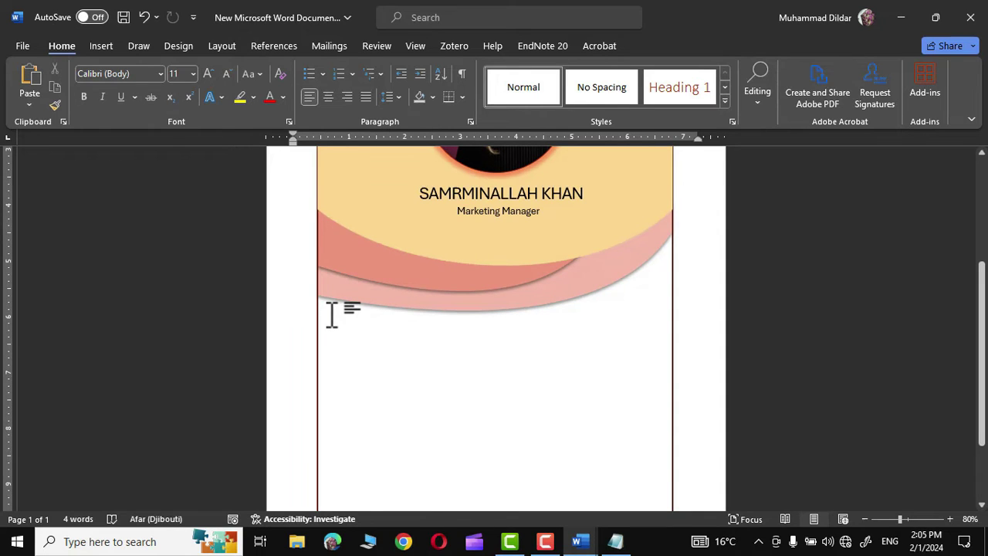
Step: Paste the details box (ID No:001, Dept: Marketing, Blood Group: O+) and place it below the waves
right_click(331, 312)
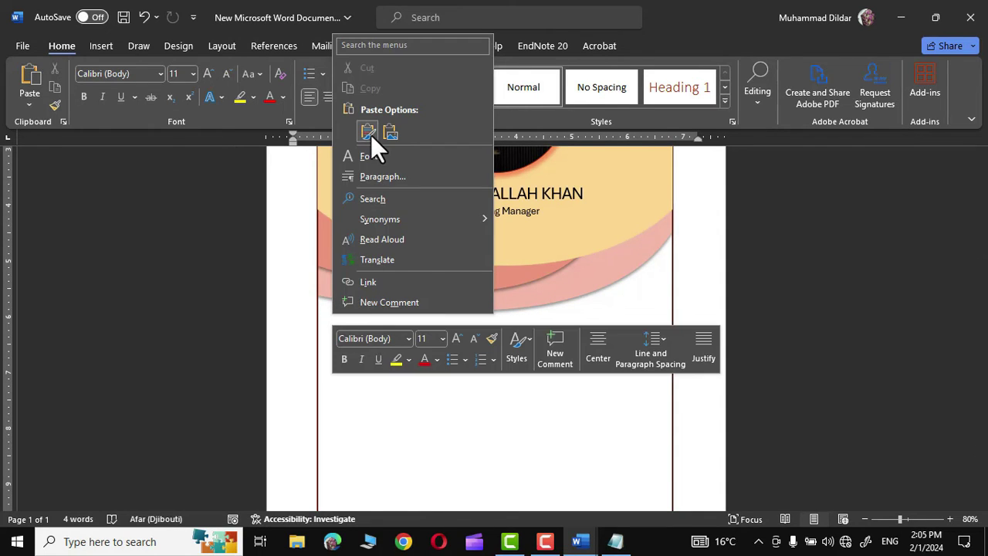
click(370, 134)
drag(406, 194, 509, 437)
scroll(785, 353, down, 5)
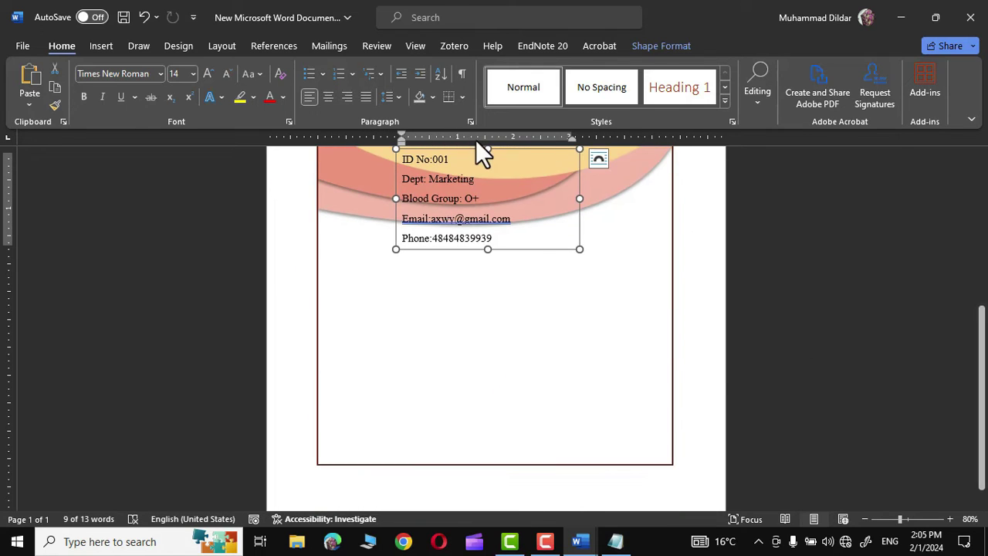
click(695, 327)
scroll(695, 326, up, 3)
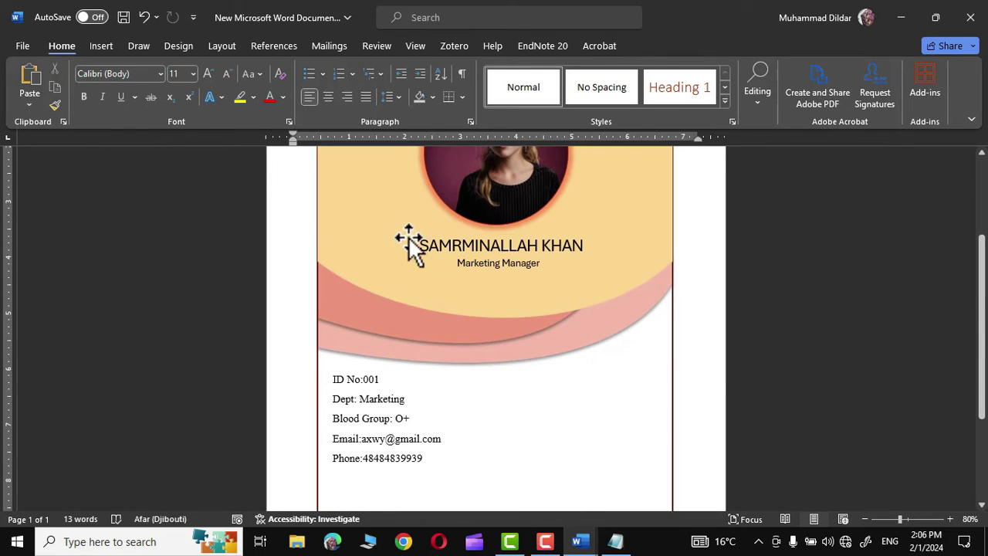
scroll(800, 412, down, 3)
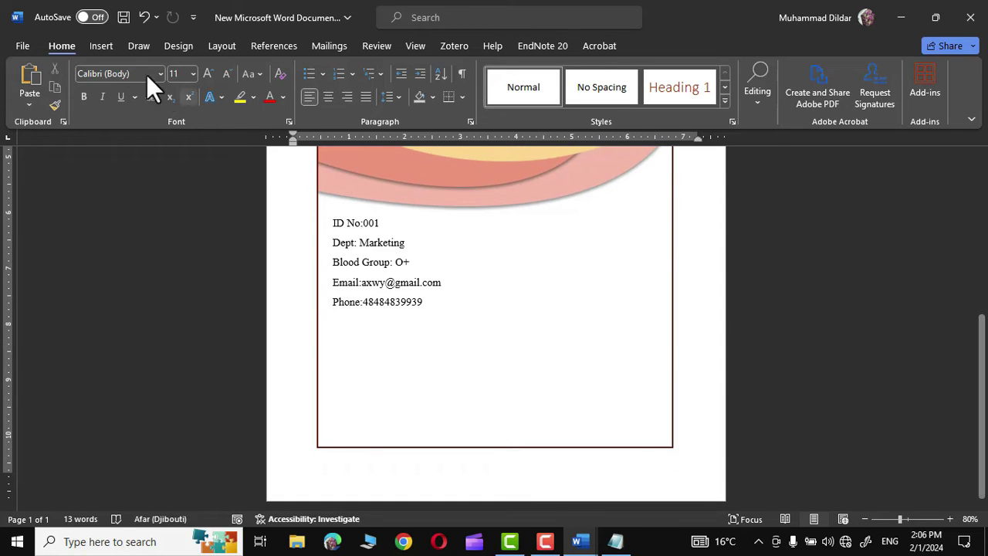
click(100, 44)
Step: Draw a text box below the phone line and type the employee's name with '-ID 001'
click(208, 69)
click(190, 141)
drag(423, 324, 558, 355)
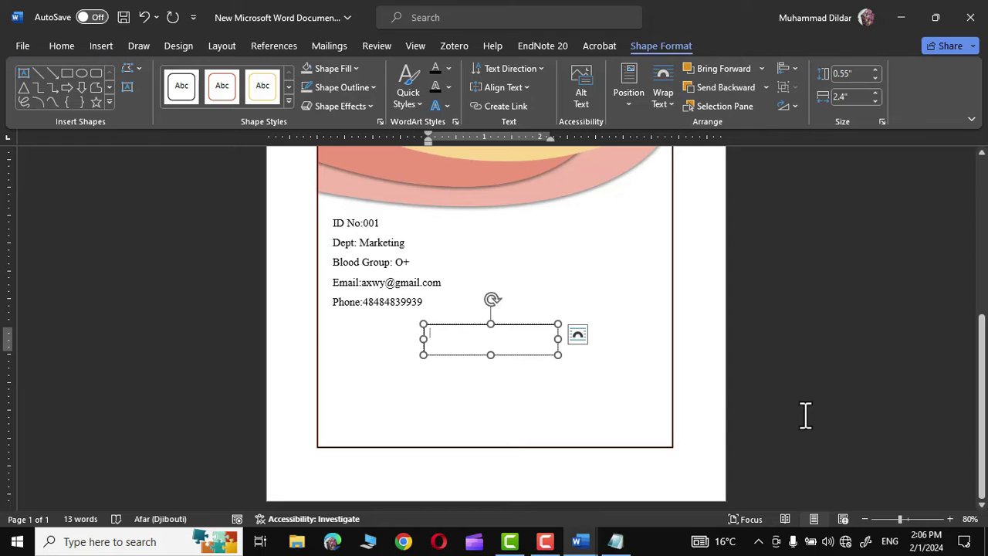
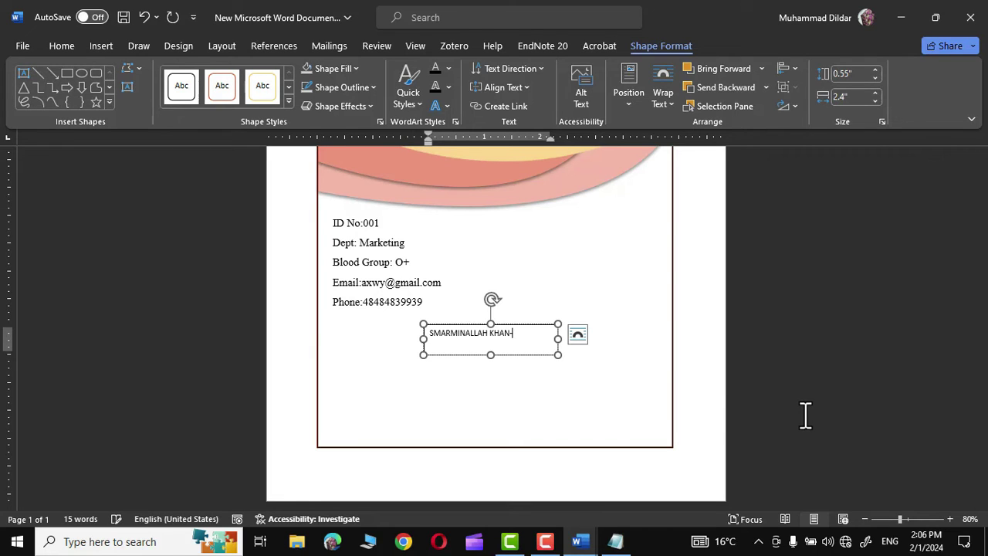
text(-ID 001)
click(547, 386)
scroll(548, 386, up, 1)
click(554, 389)
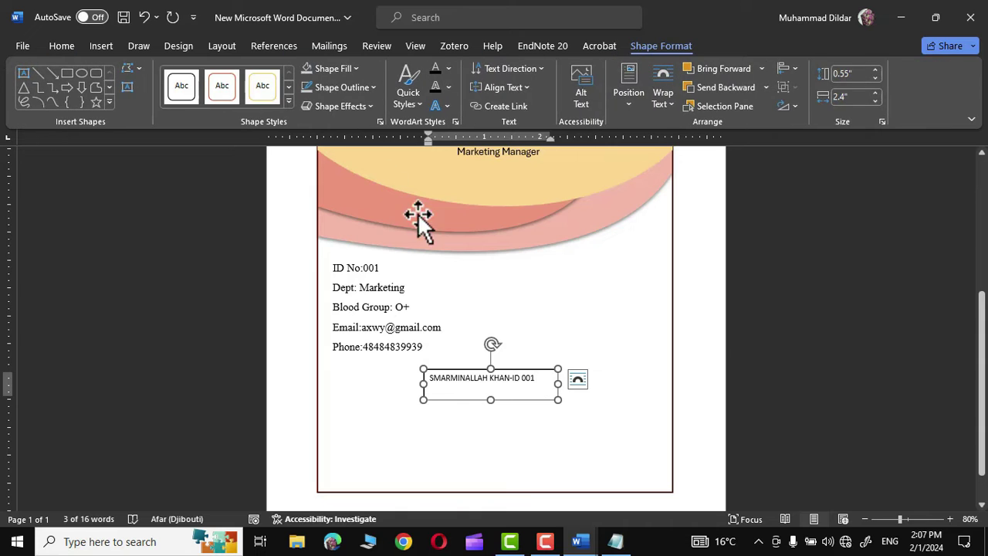
click(484, 378)
drag(533, 382, 421, 378)
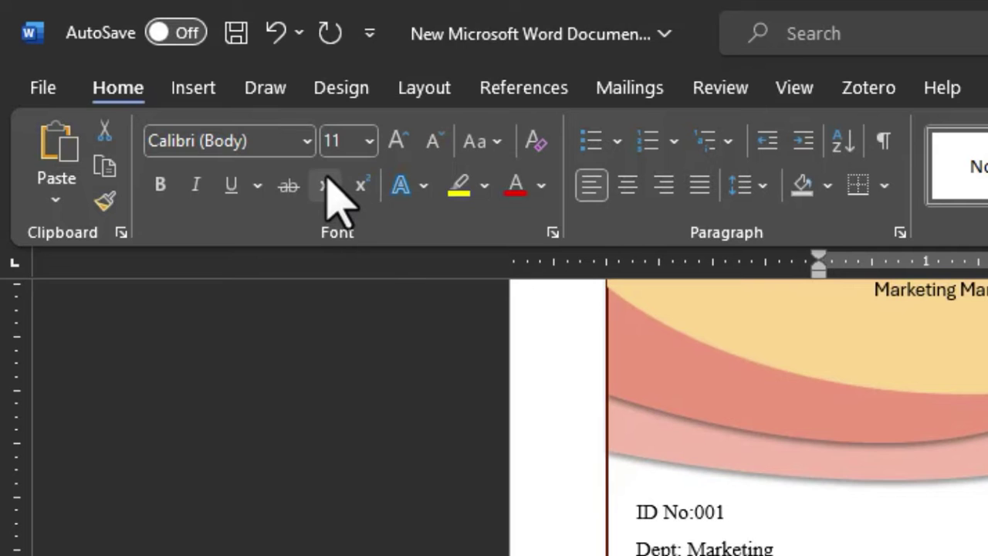
Step: Apply Libre Barcode 39 at 20 pt, widen the box to one line and centre it
click(306, 141)
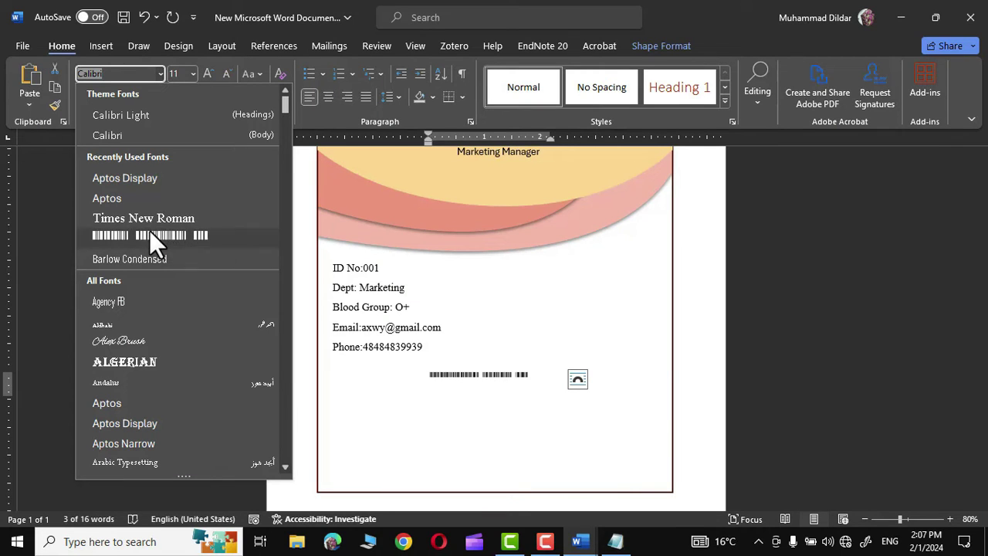
click(149, 230)
mouse_move(419, 359)
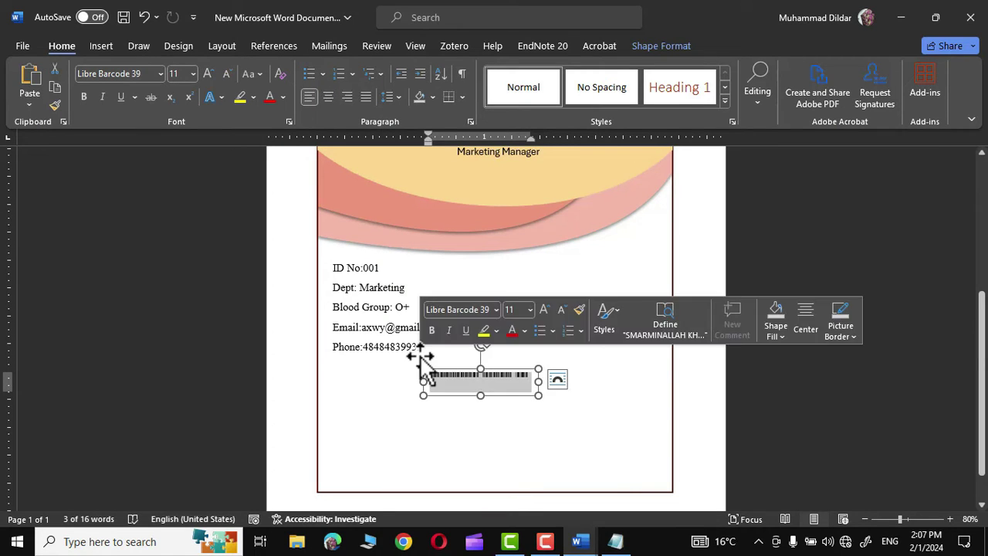
click(542, 305)
click(543, 305)
triple_click(542, 305)
drag(538, 382, 635, 383)
drag(568, 370, 535, 357)
click(829, 368)
scroll(827, 368, down, 3)
scroll(828, 368, down, 2)
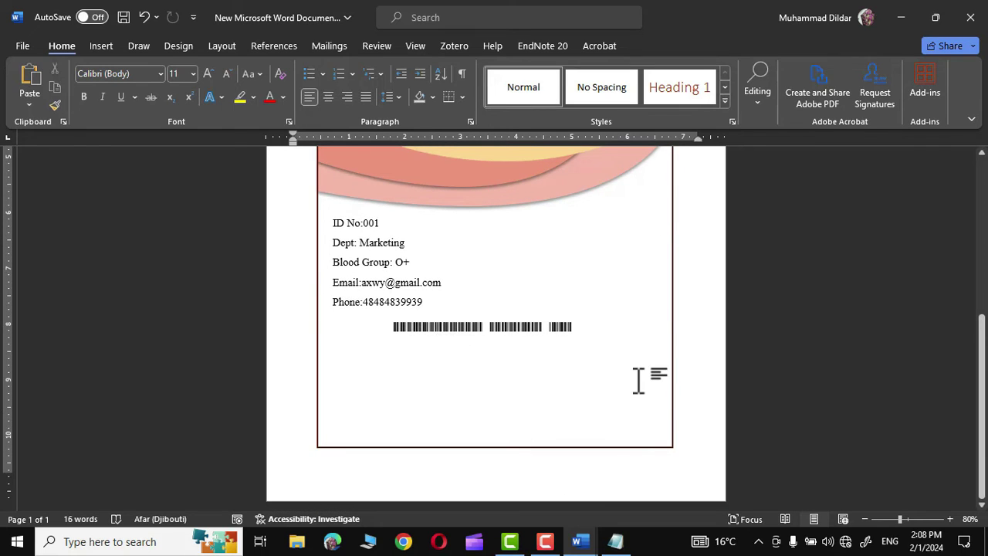
scroll(638, 381, up, 5)
scroll(673, 435, down, 4)
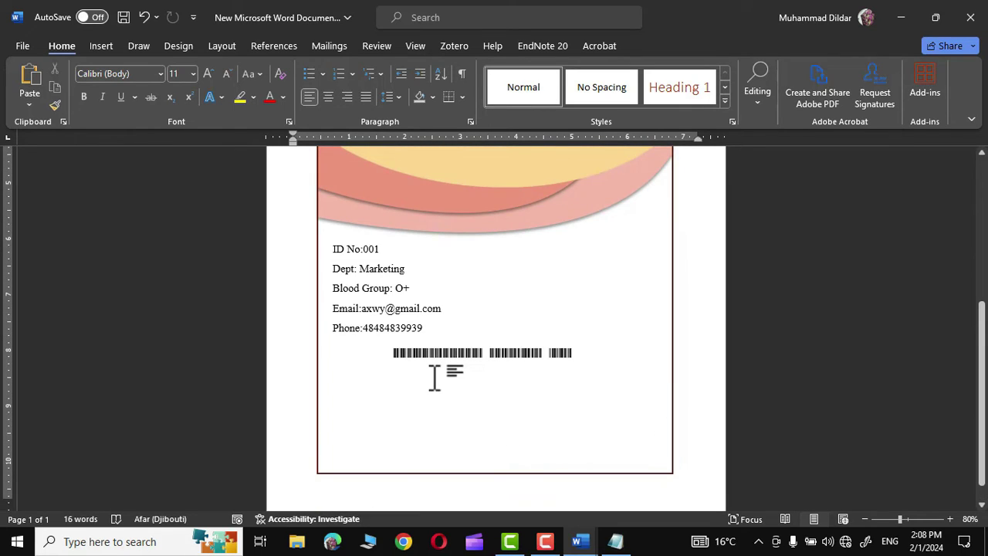
Step: Draw a text box below the barcode and paste in TECHTIME COMPANY
click(101, 44)
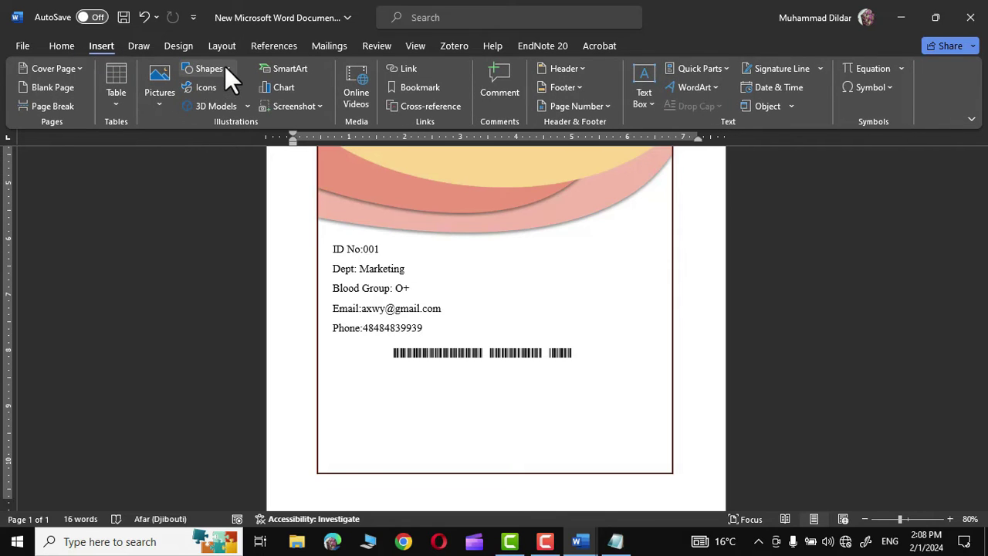
click(210, 69)
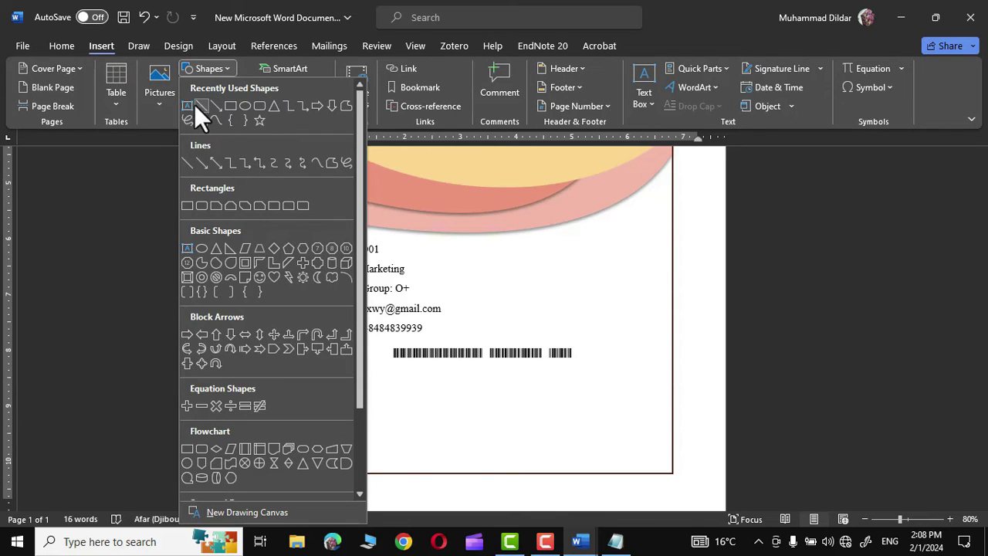
click(188, 105)
mouse_move(400, 366)
mouse_down()
mouse_move(505, 406)
mouse_move(588, 420)
mouse_up()
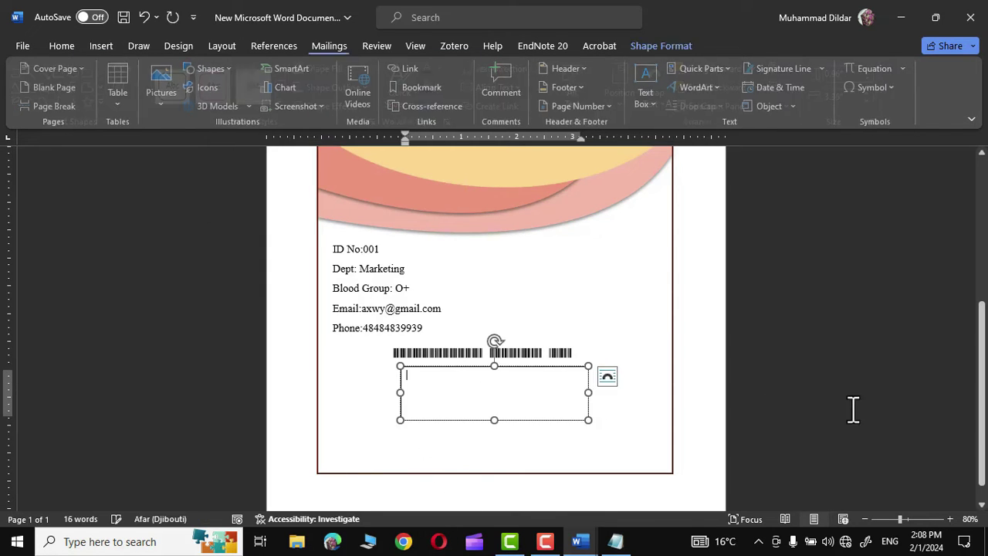
key(ctrl+v)
key(ctrl+a)
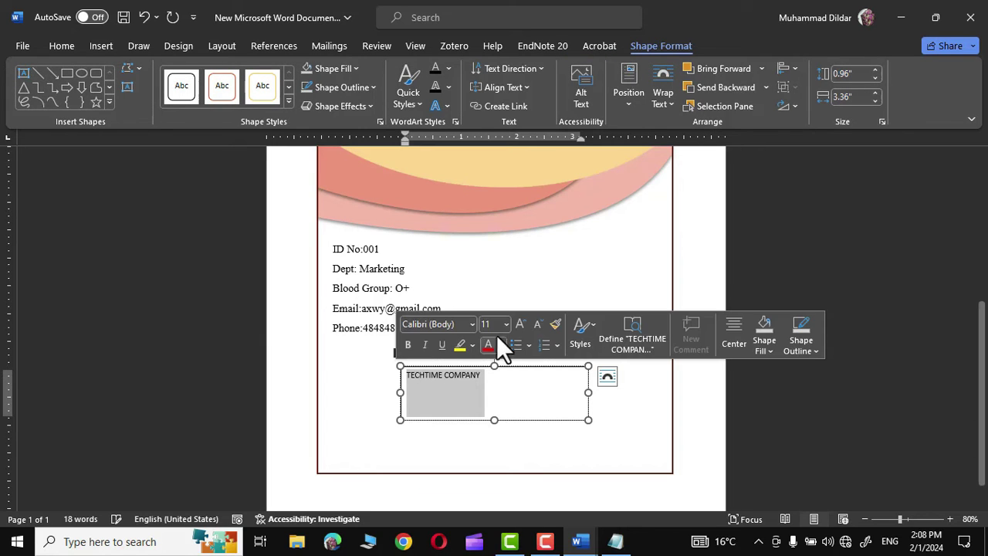
Step: Set TECHTIME COMPANY in Aptos 20 pt and remove the text box outline
click(519, 318)
click(520, 317)
click(520, 317)
click(519, 317)
click(471, 324)
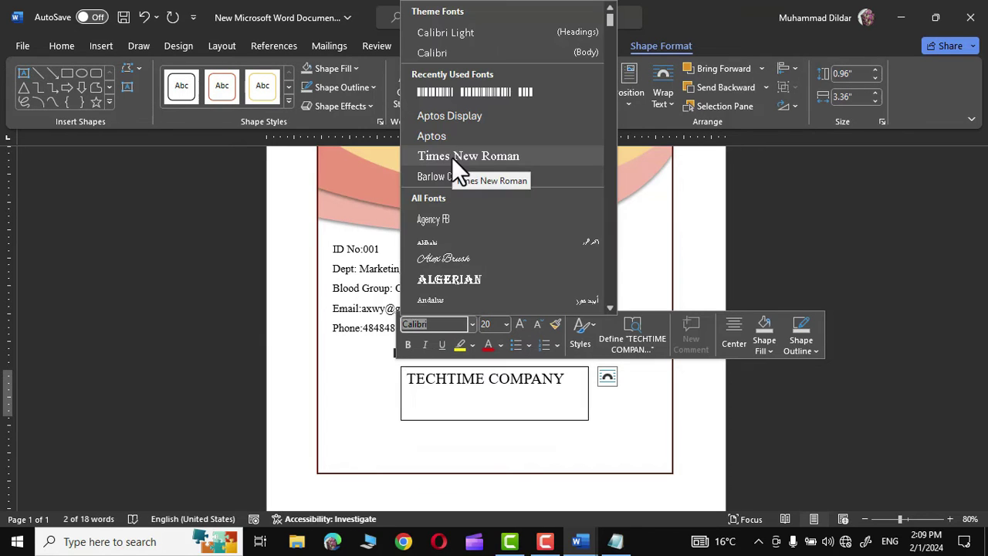
click(435, 138)
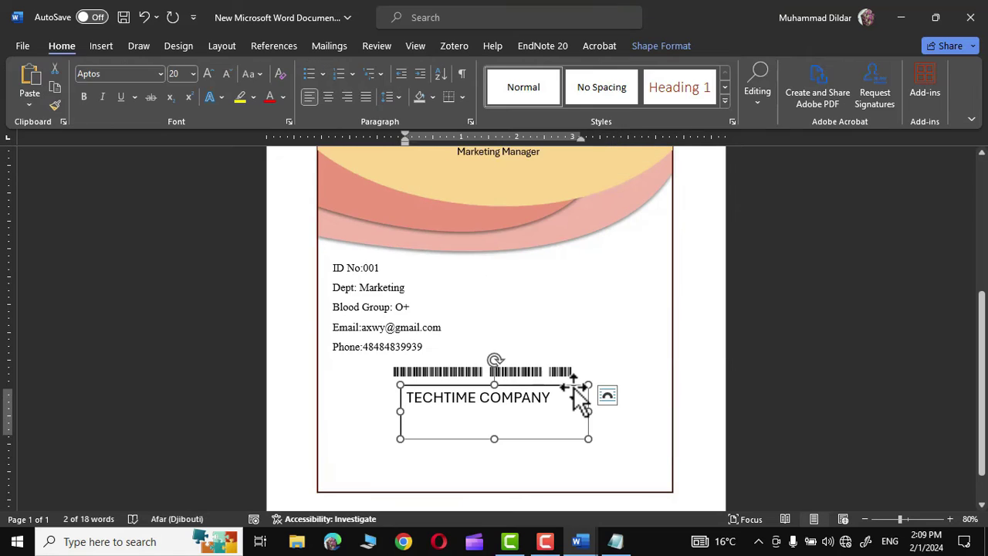
click(664, 45)
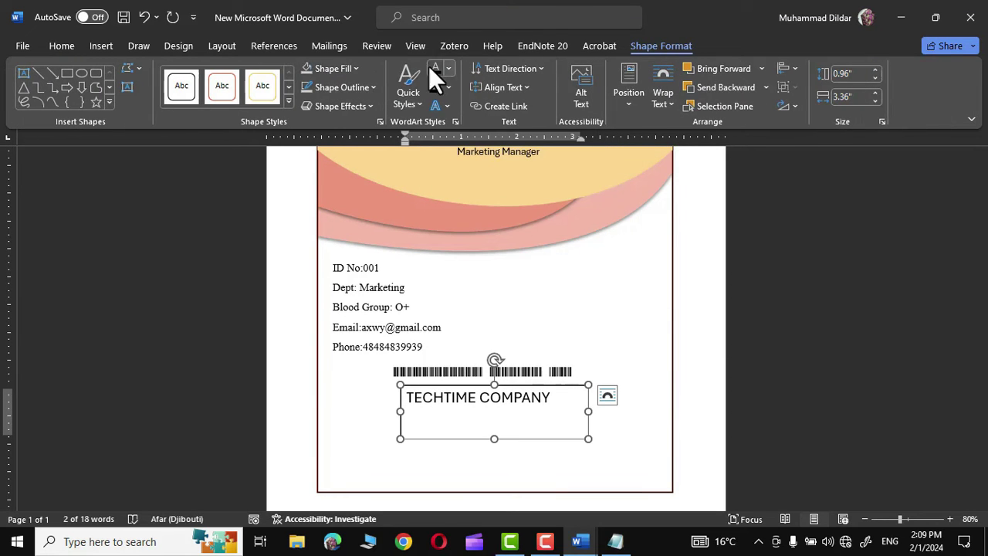
click(374, 87)
click(332, 280)
click(730, 397)
click(488, 386)
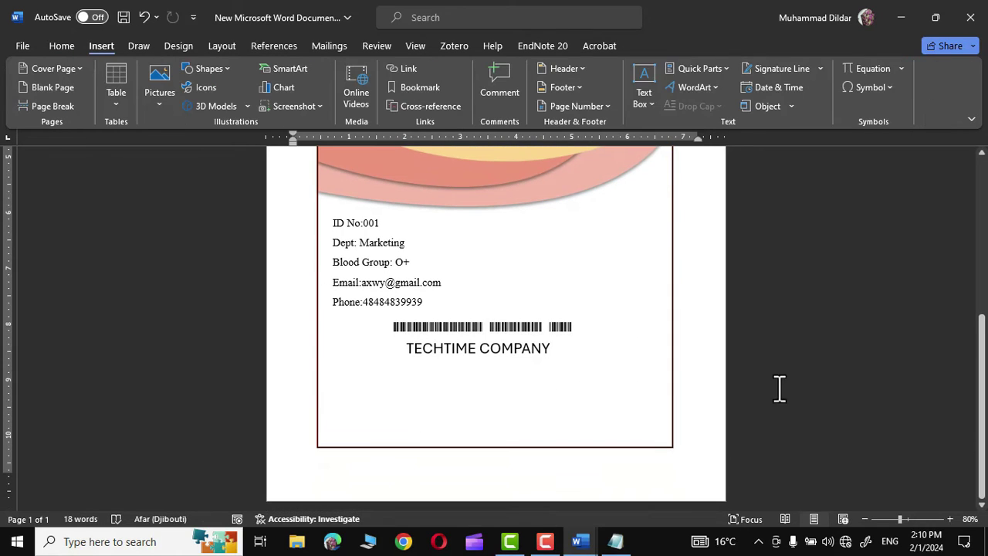
Step: Copy the company box below it at 14 pt and retype it as 'Address:' with a blank underline
click(494, 348)
drag(494, 343, 494, 388)
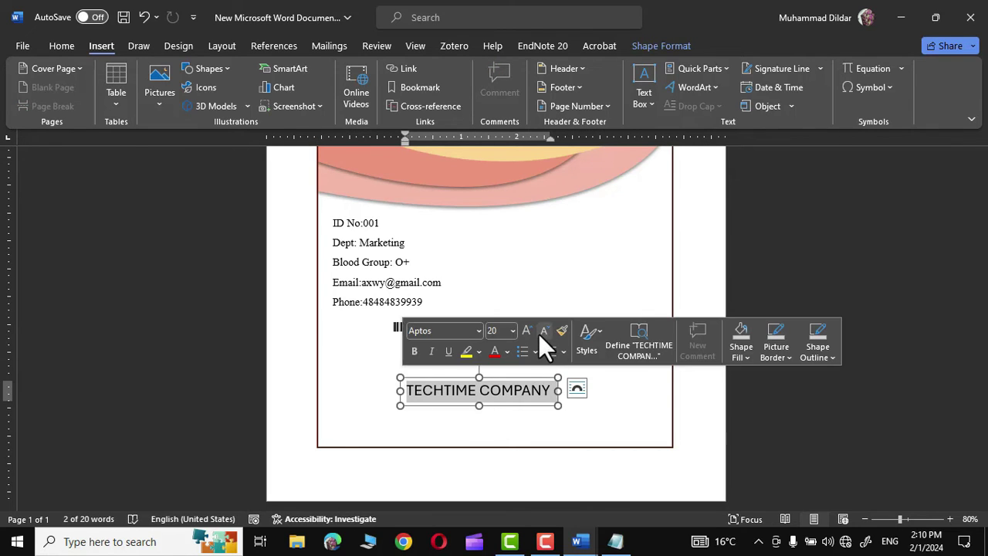
click(541, 334)
click(540, 333)
click(540, 333)
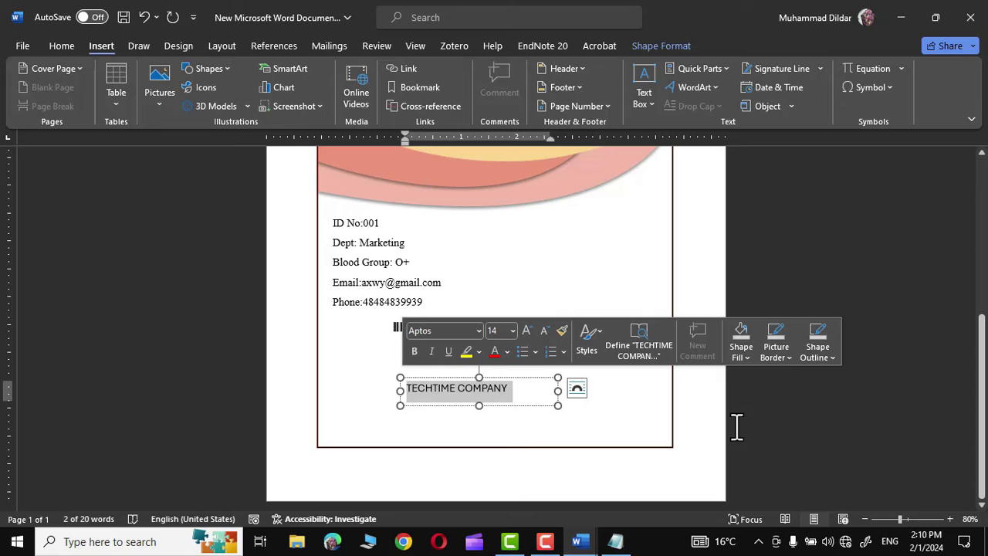
text(Address:____________)
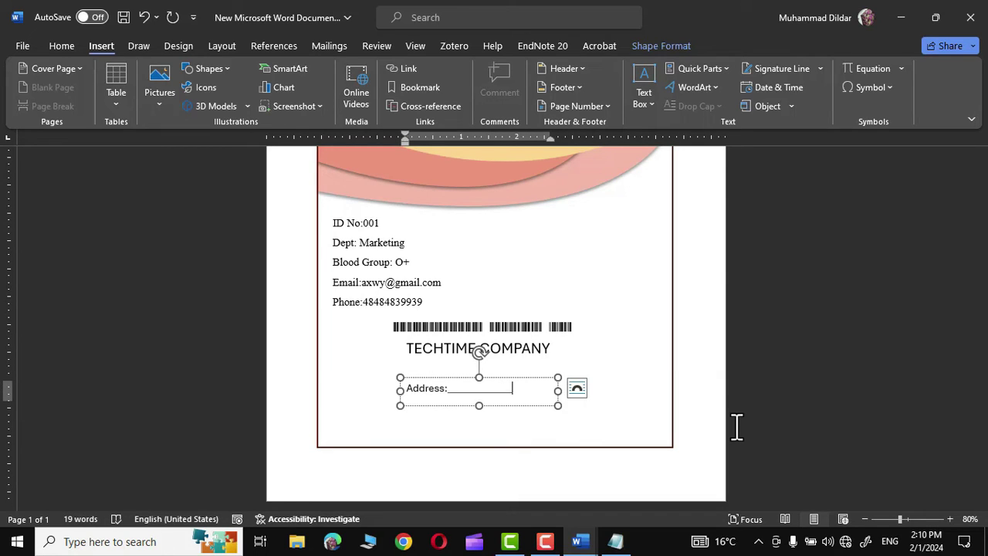
scroll(679, 313, up, 3)
drag(452, 448, 452, 434)
click(787, 421)
scroll(787, 422, down, 2)
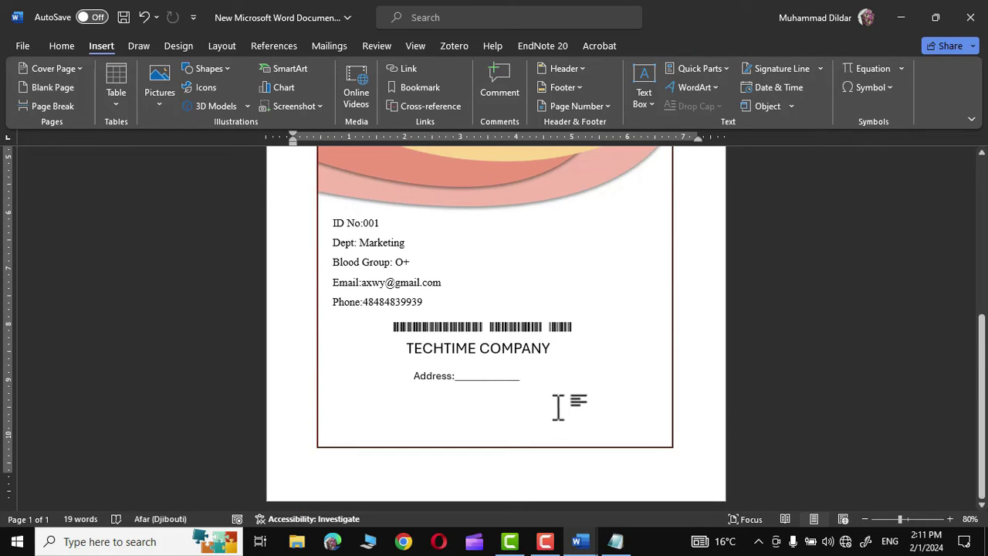
Step: Copy the Address box to the card's lower right and retype it as 'Signature:' with a blank underline
click(421, 372)
drag(450, 376, 548, 419)
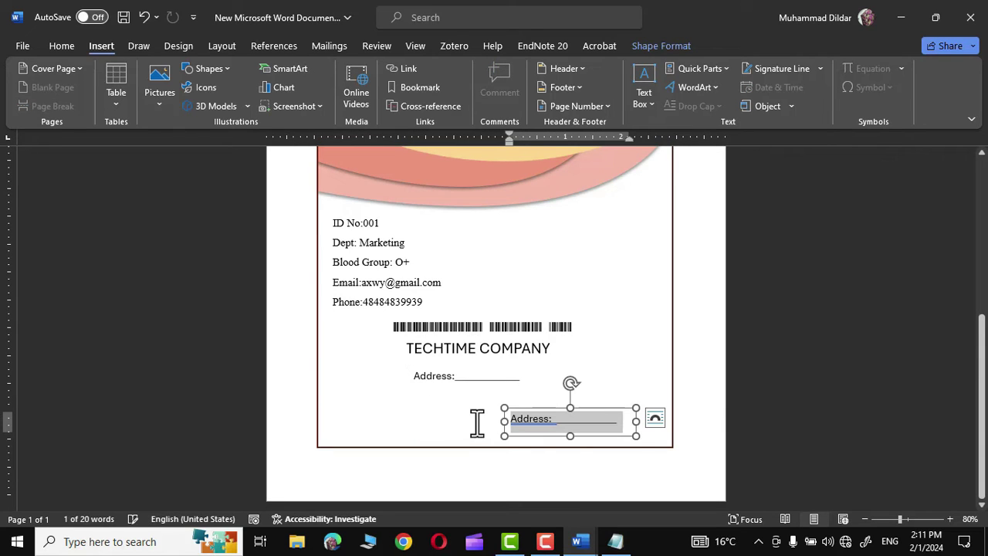
text(Signature:)
click(832, 461)
scroll(832, 448, up, 5)
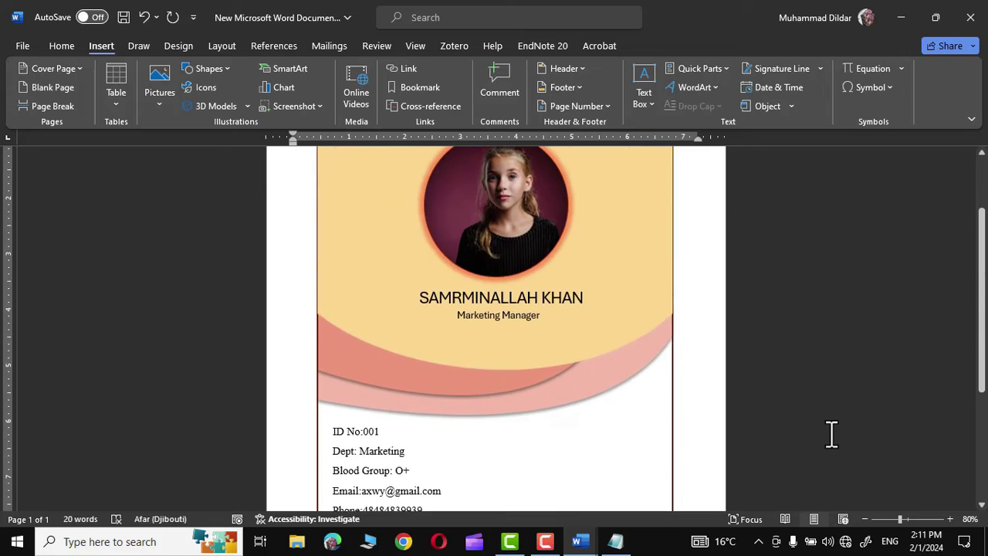
scroll(832, 434, down, 2)
scroll(827, 433, up, 1)
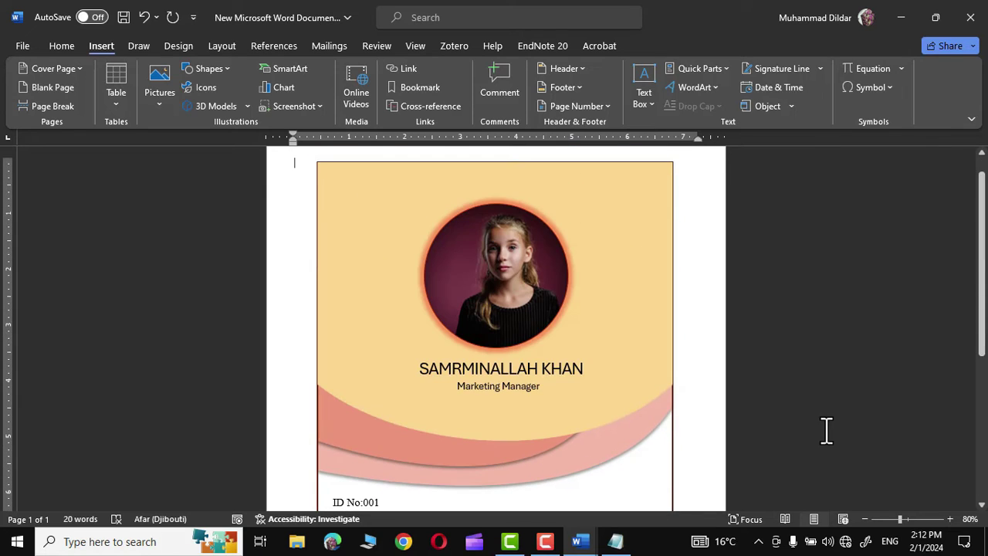
click(155, 100)
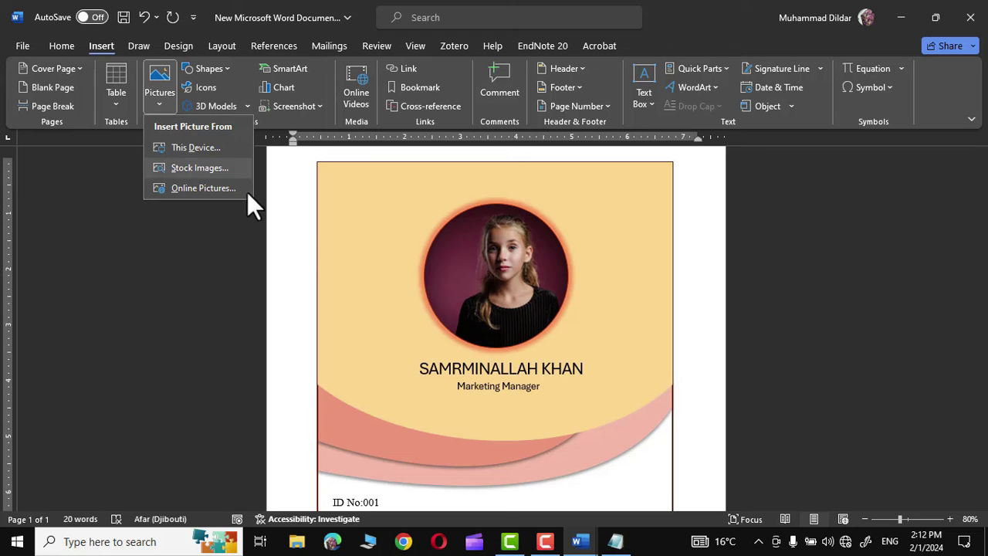
scroll(845, 353, down, 5)
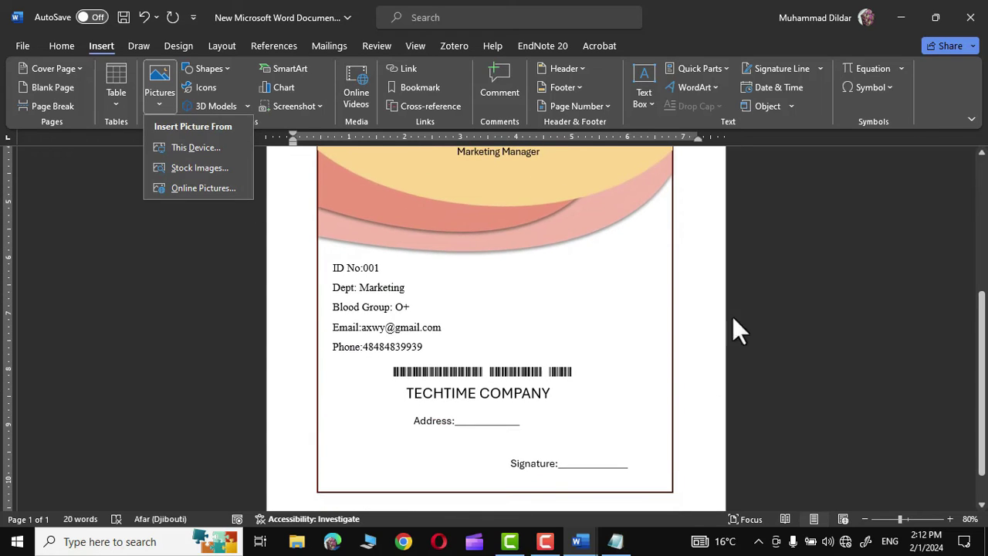
scroll(774, 329, up, 5)
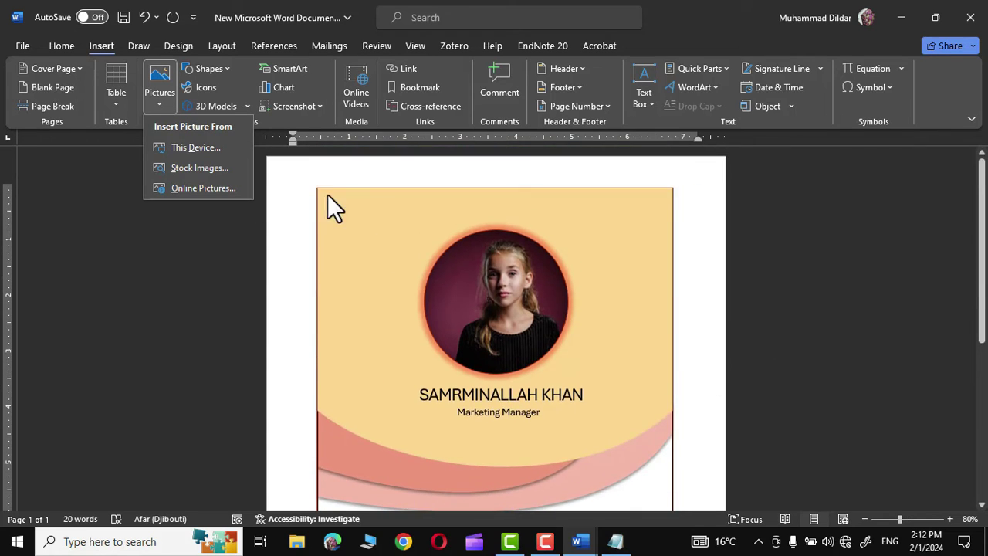
scroll(838, 375, down, 1)
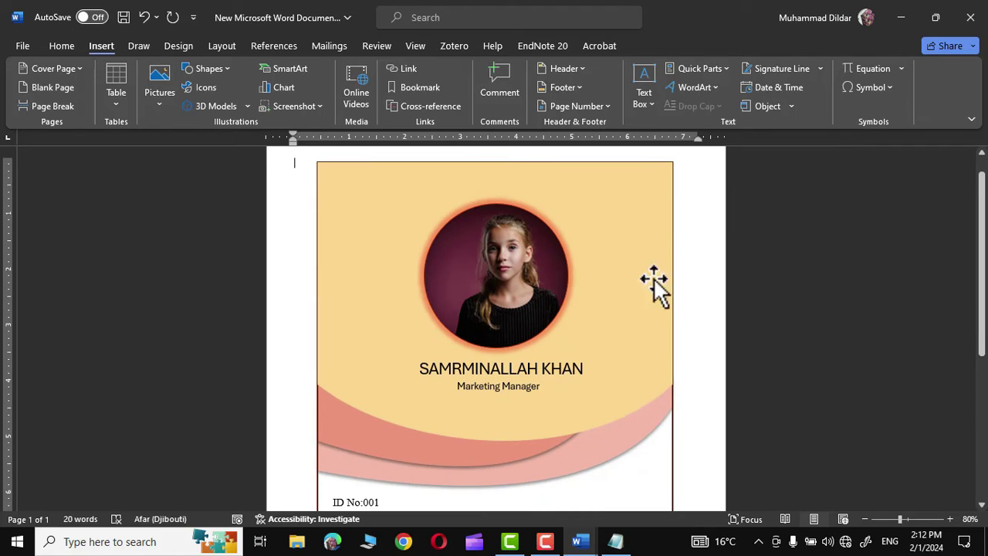
Step: Draw a star shape at the card's top-left corner
click(222, 68)
drag(358, 160, 353, 131)
click(262, 119)
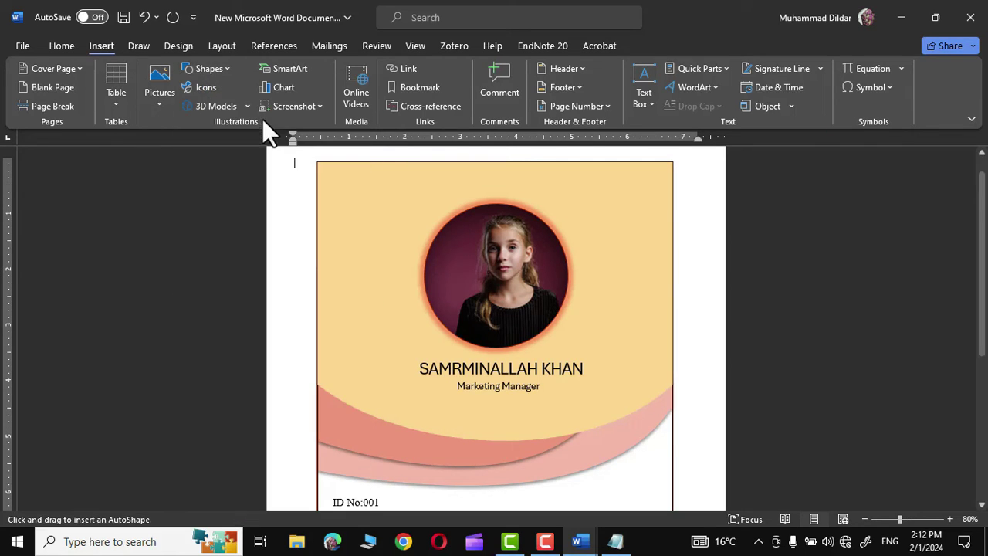
drag(348, 182, 392, 226)
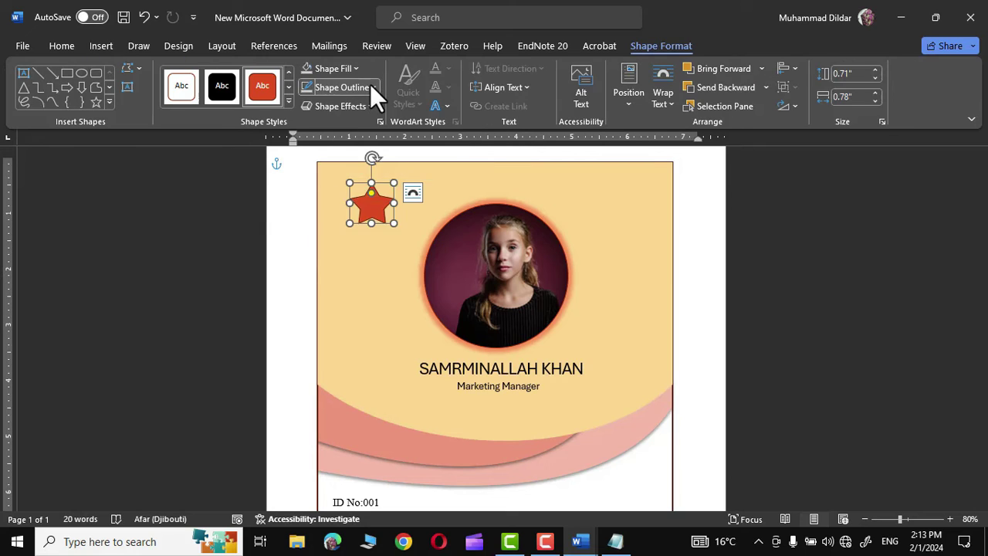
Step: Remove the star's outline and fill it dark red
click(371, 86)
click(338, 279)
click(355, 68)
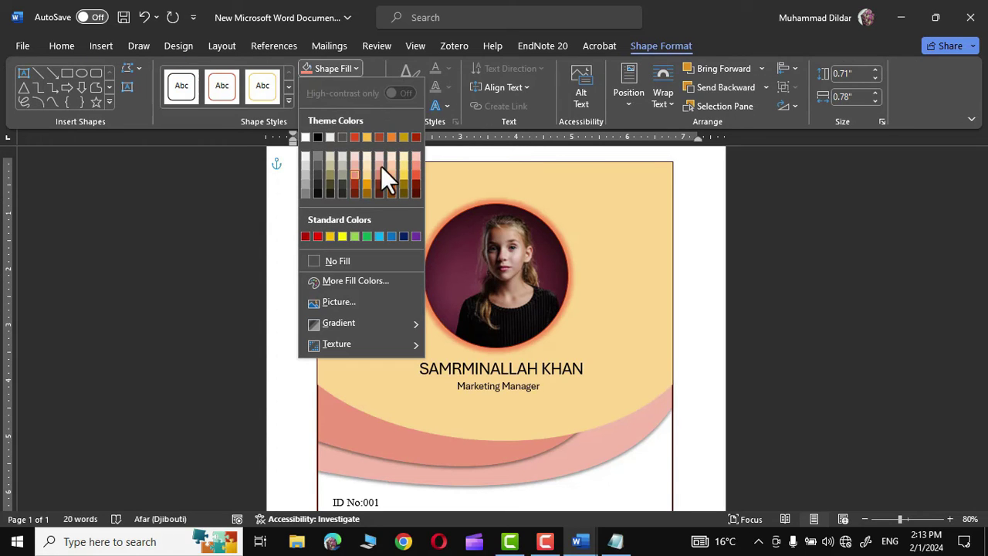
click(416, 181)
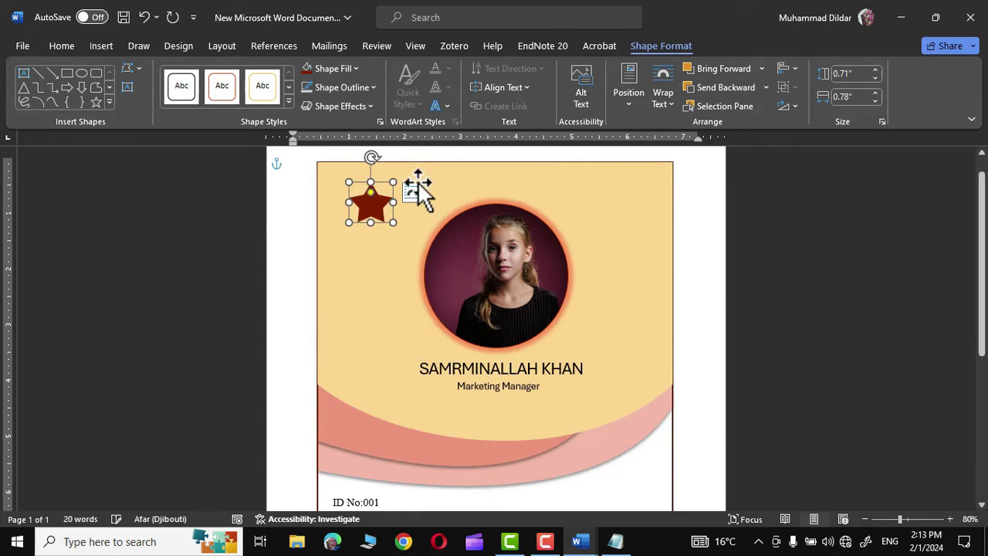
Step: Apply a reflection variant from Shape Effects to the star, then deselect it
click(371, 102)
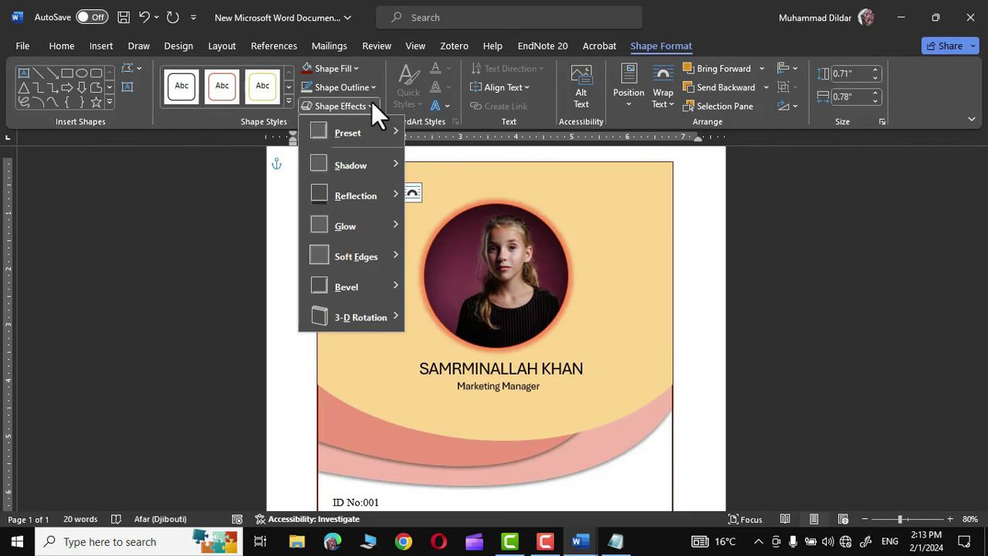
mouse_move(387, 193)
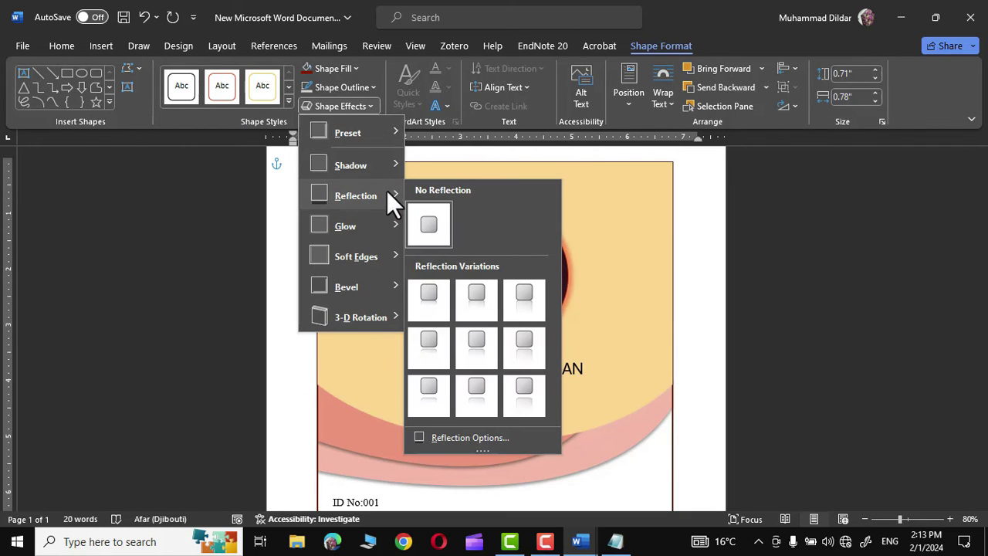
click(433, 293)
click(805, 271)
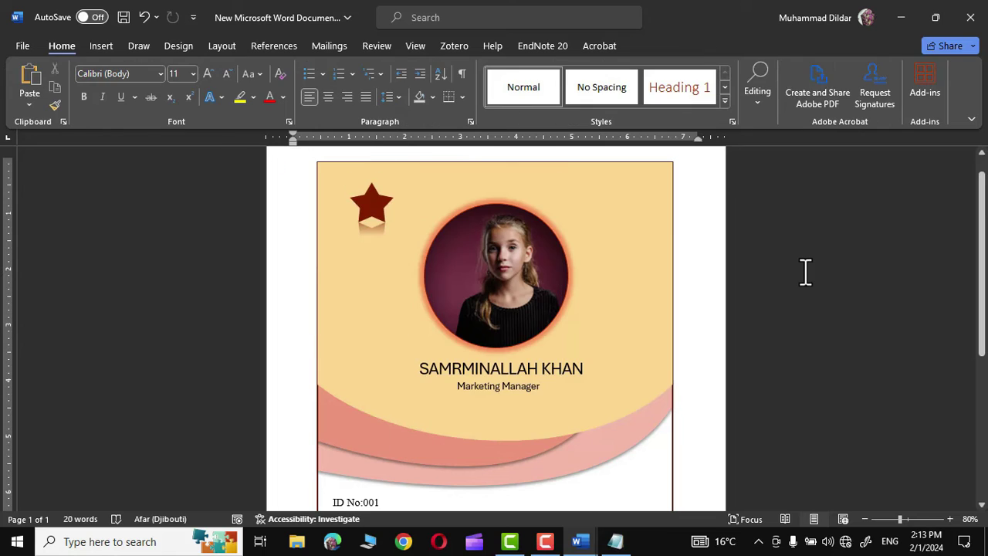
ctrl+scroll(799, 400, down, 1)
scroll(799, 400, down, 3)
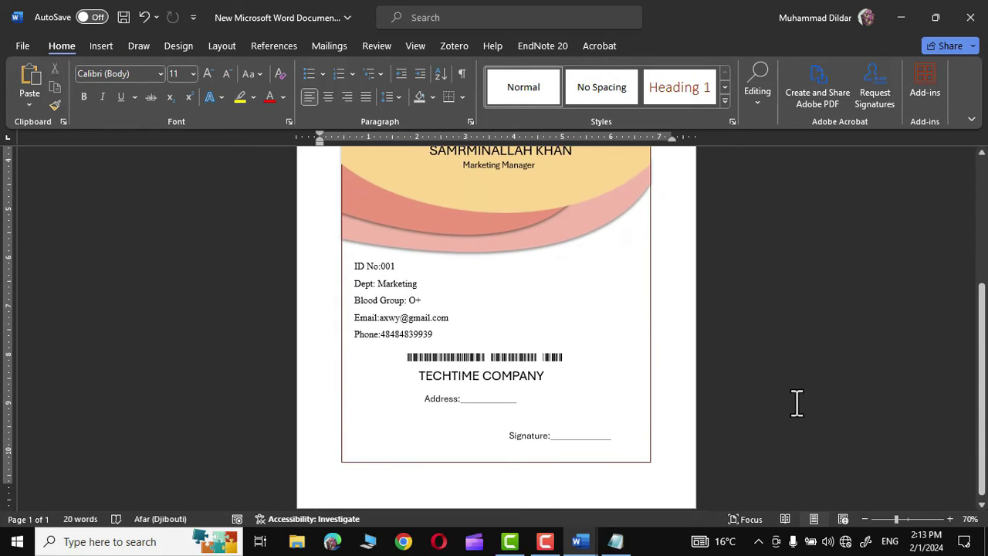
scroll(797, 402, up, 2)
scroll(797, 402, up, 2)
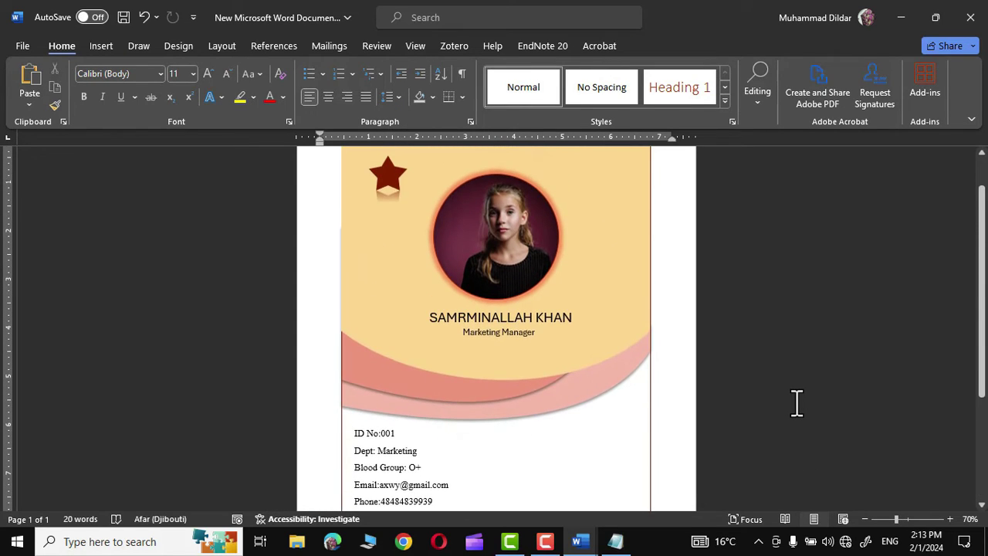
scroll(797, 402, down, 3)
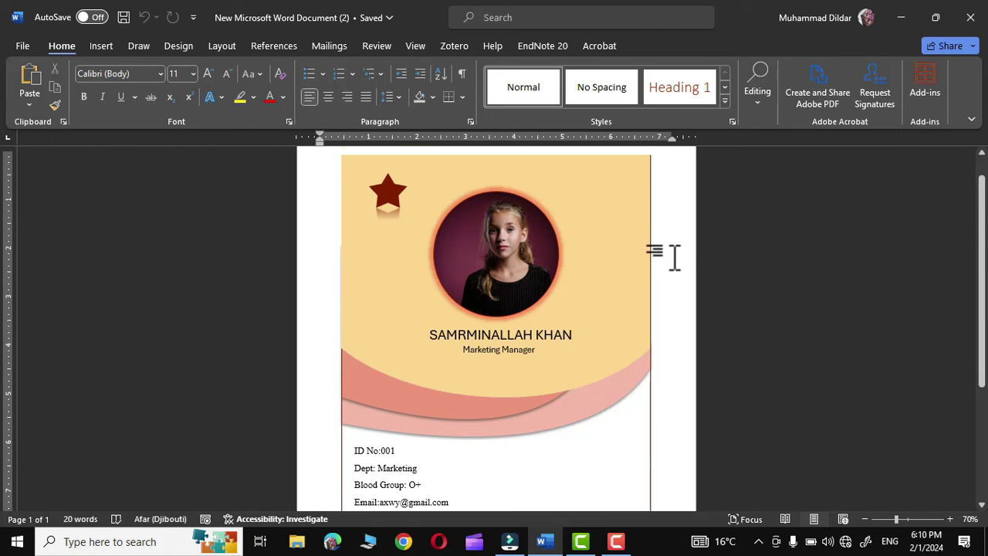
scroll(673, 257, down, 3)
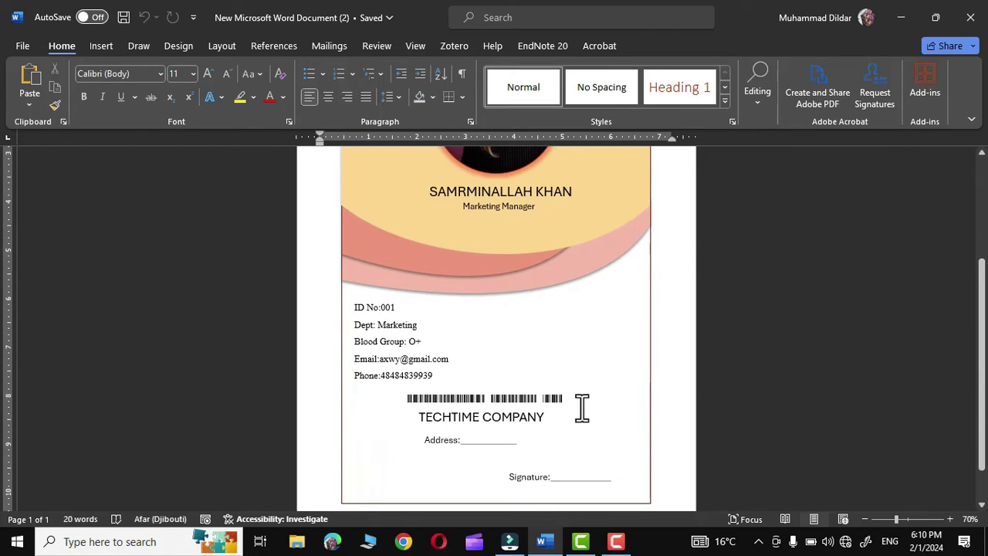
Step: Draw a rectangle over the lower area of the card
click(102, 45)
click(228, 66)
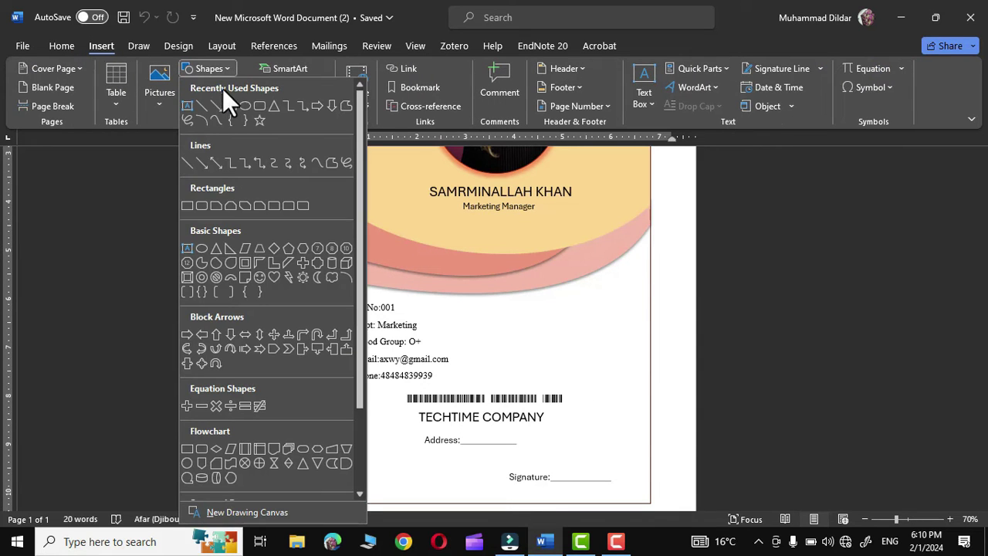
click(229, 105)
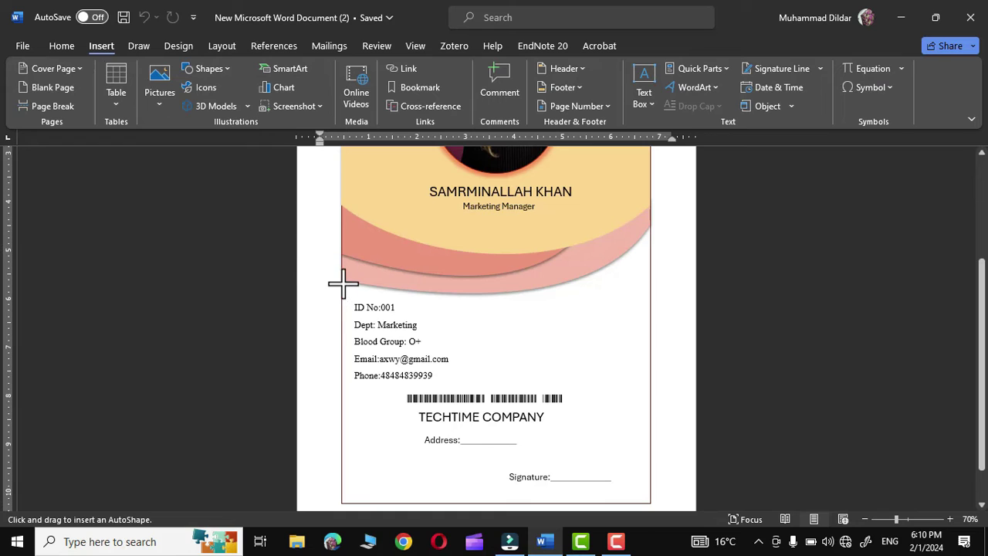
drag(342, 281, 650, 491)
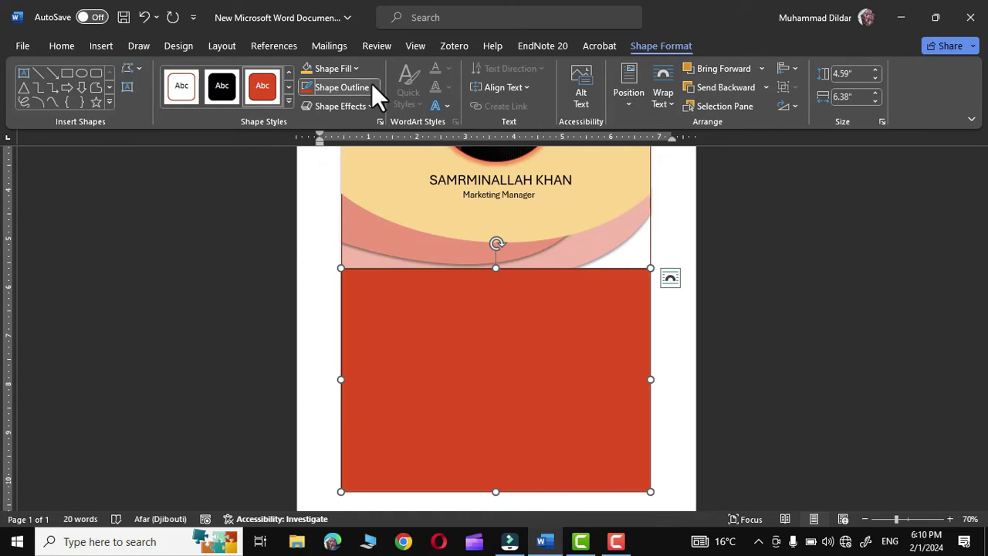
Step: Give the rectangle no outline and an Orange Accent 4 Lighter 60% peach fill
click(371, 85)
click(335, 280)
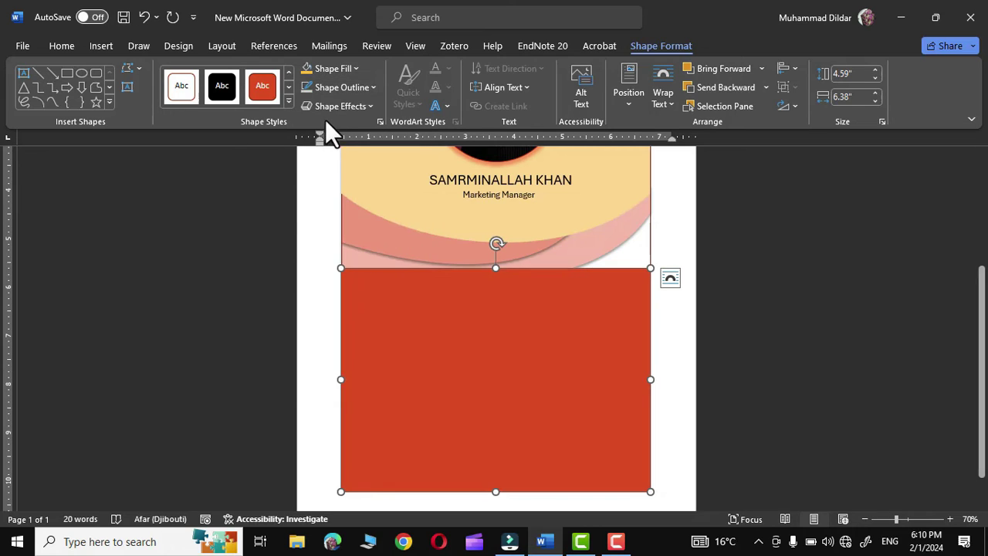
click(332, 67)
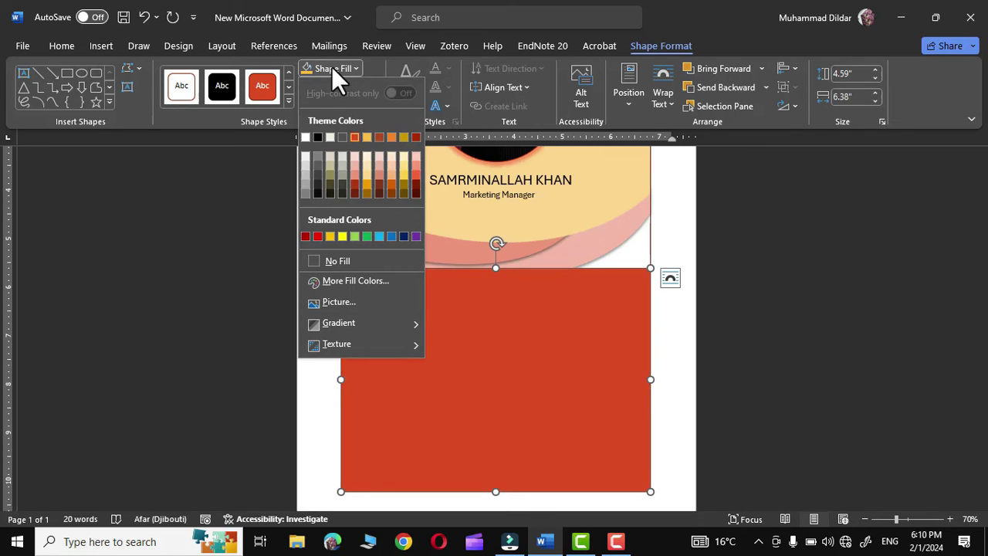
click(391, 164)
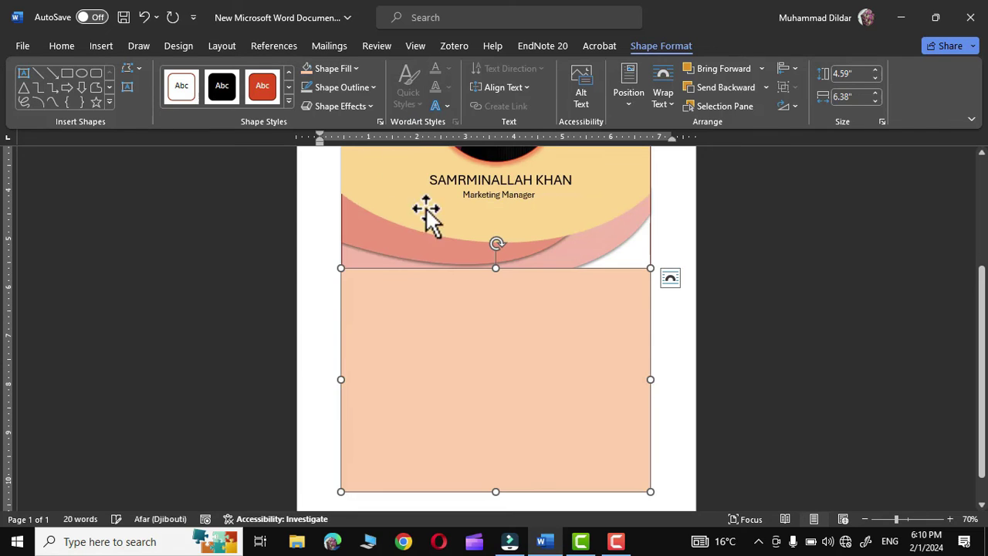
Step: Stretch the peach rectangle's top edge upward toward the name
click(739, 338)
scroll(738, 338, down, 1)
click(505, 330)
drag(496, 238, 495, 187)
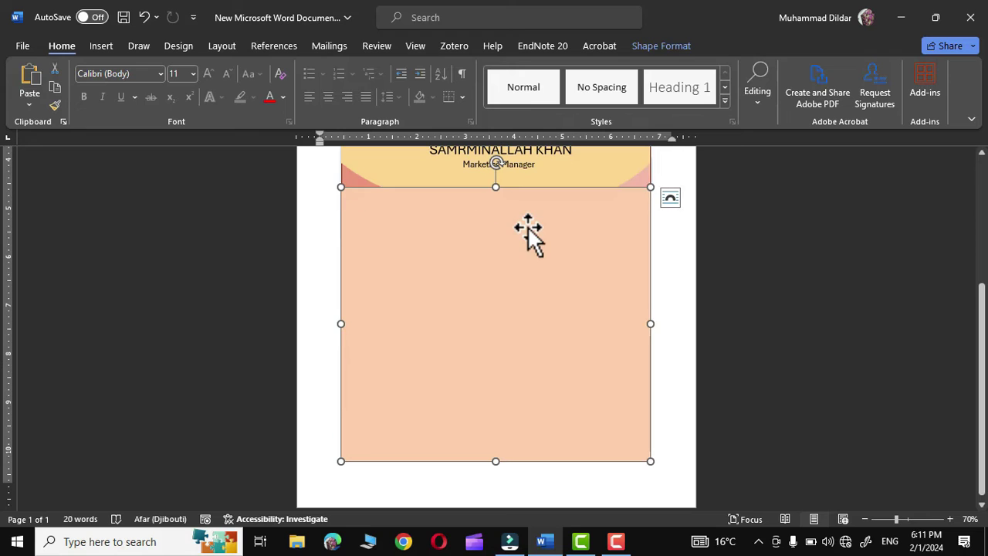
Step: Send the rectangle to the back, behind the card's text and shapes
right_click(528, 226)
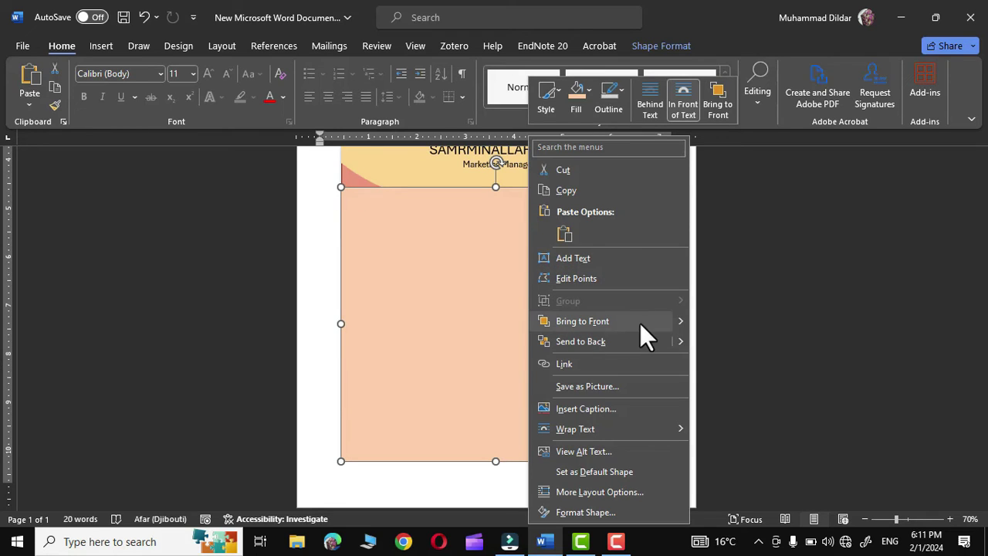
mouse_move(685, 341)
click(776, 342)
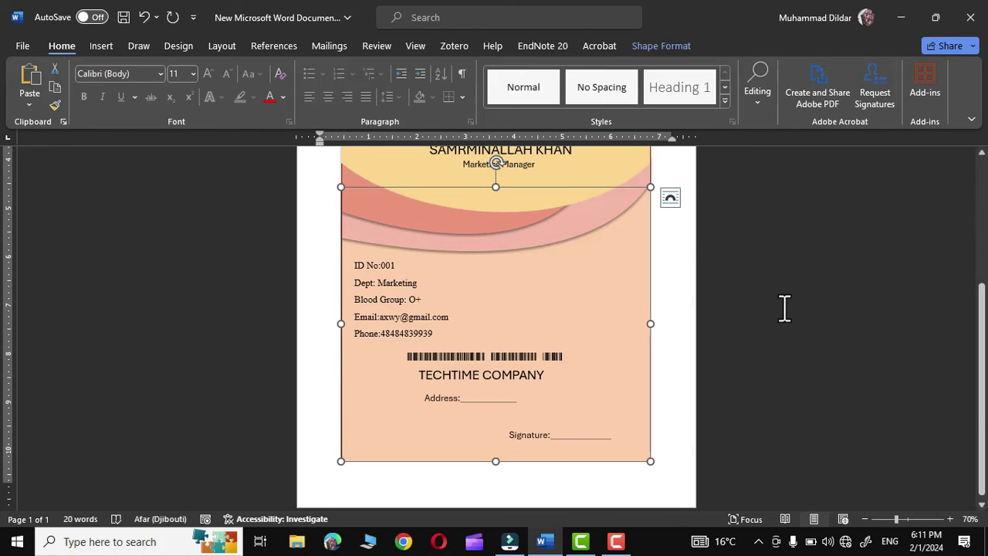
click(784, 308)
scroll(781, 309, down, 2)
scroll(781, 310, up, 2)
scroll(780, 311, down, 2)
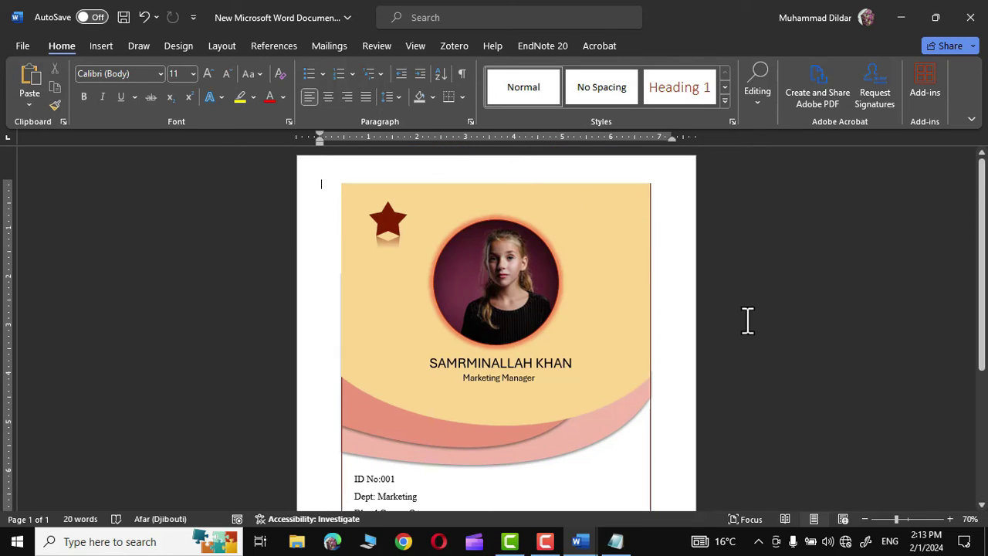
Step: Save the document, then export it as the Adobe PDF 'staff id card new' on the Desktop
click(19, 43)
click(49, 304)
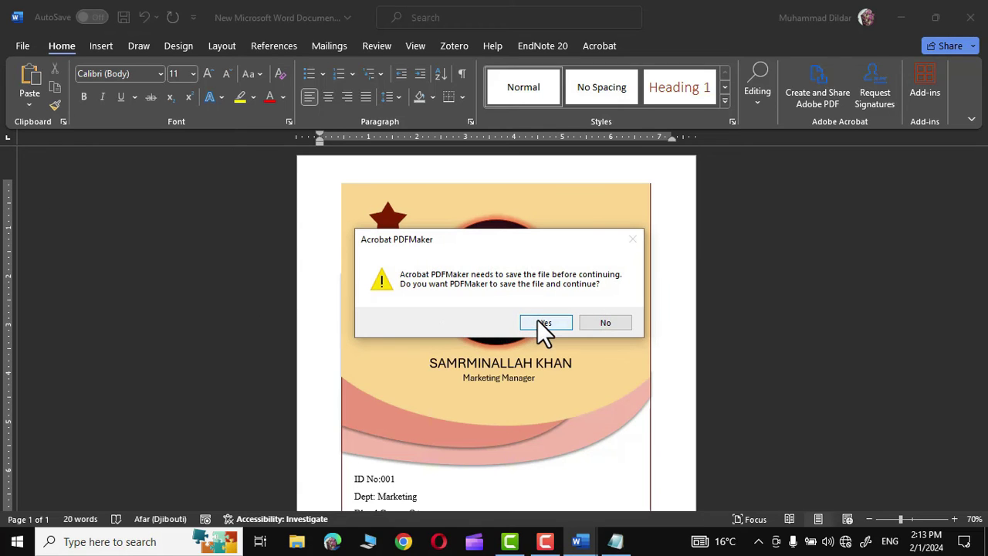
click(538, 321)
text(staff id card new)
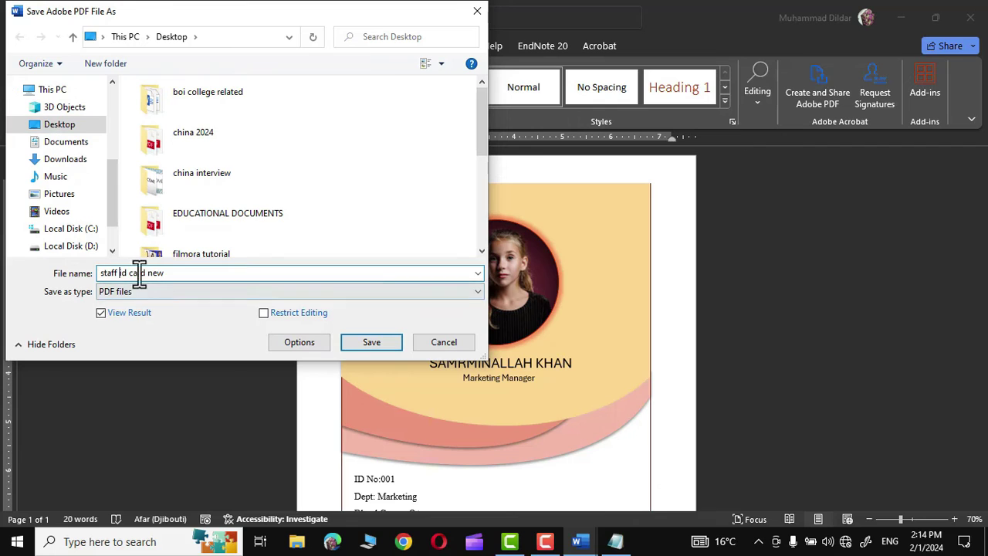
click(67, 128)
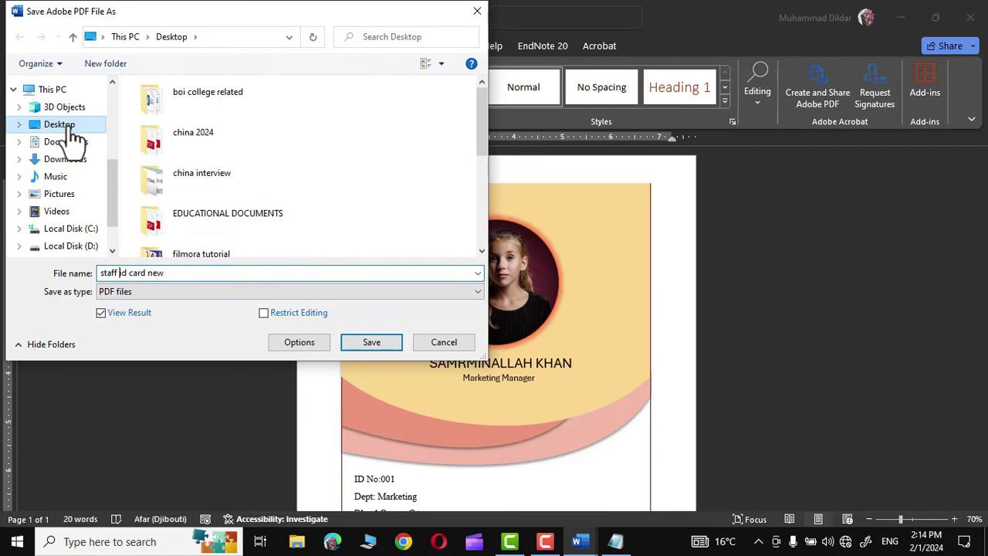
click(362, 345)
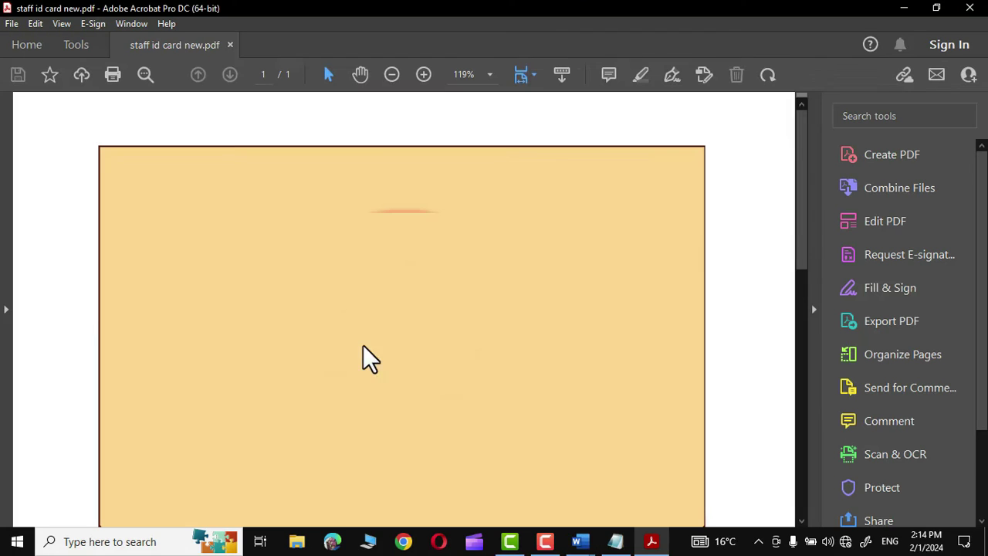
Step: Zoom the PDF out to 66.7% and scroll through the card to review it
scroll(525, 362, down, 10)
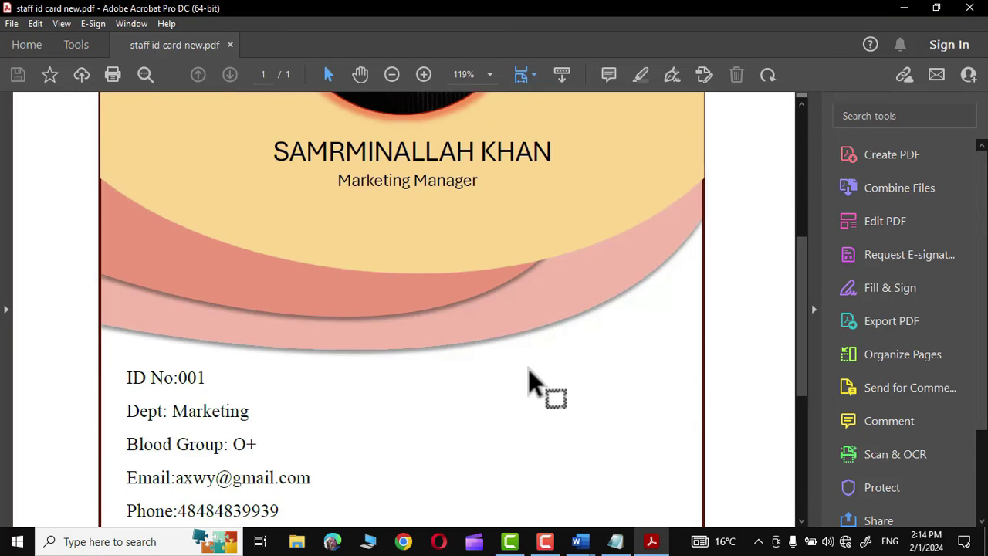
key(ctrl+1)
click(392, 74)
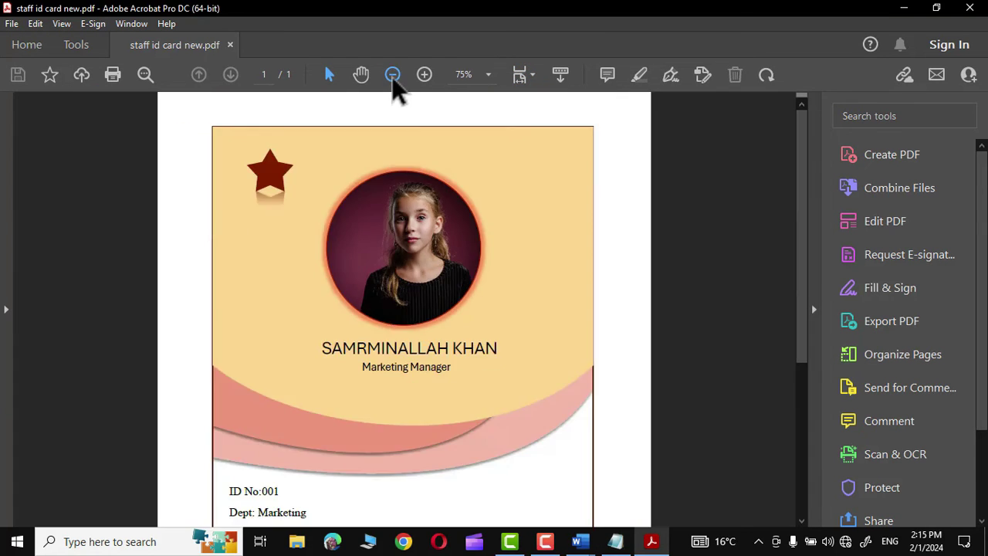
click(392, 75)
scroll(507, 243, down, 5)
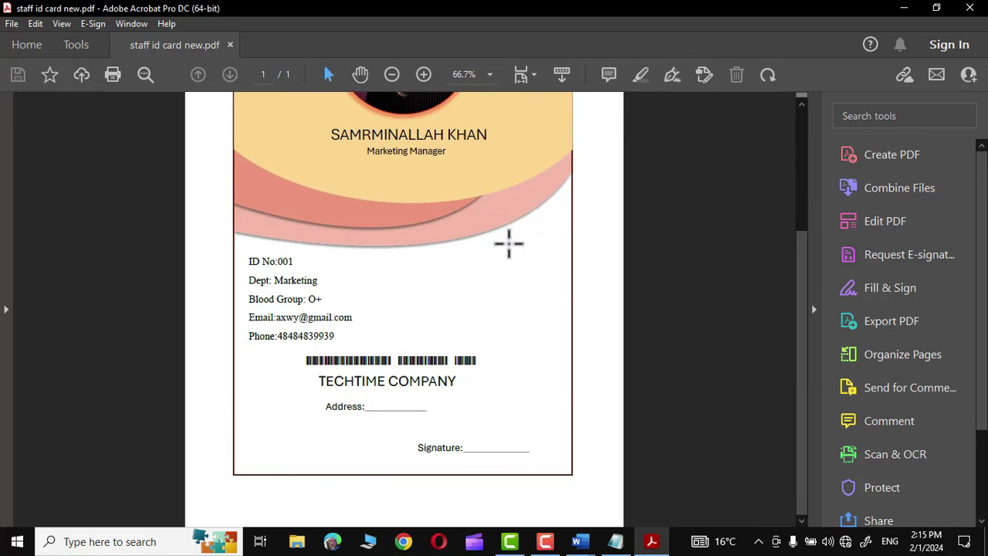
scroll(518, 395, up, 5)
scroll(496, 301, down, 5)
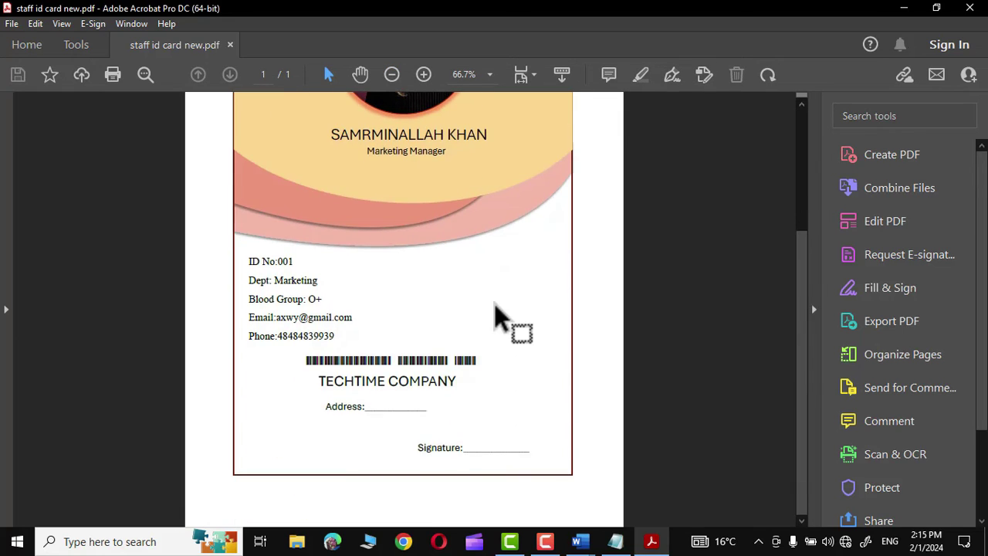
scroll(502, 324, up, 3)
scroll(495, 307, up, 2)
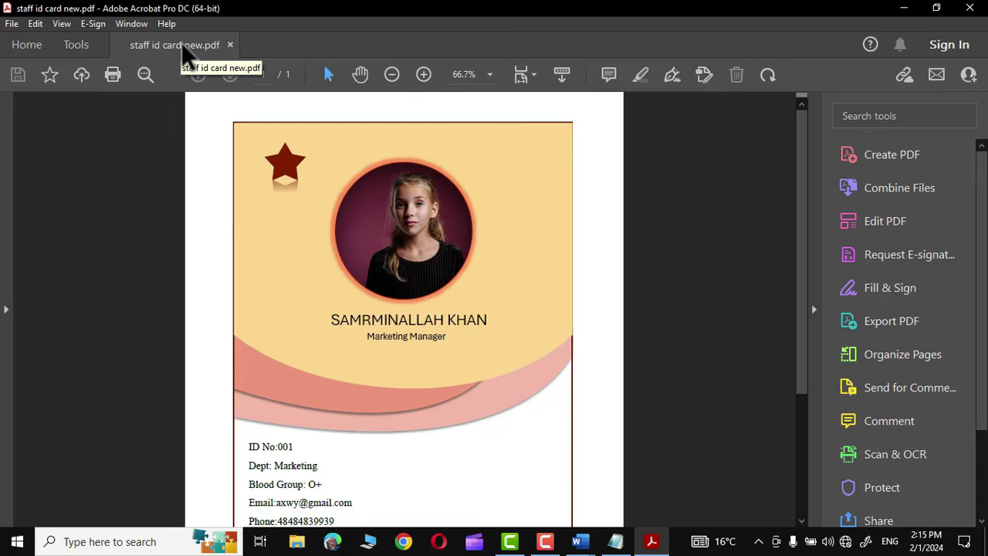
Step: Choose Export PDF with Image as the format and JPEG 2000 as the type
click(907, 321)
click(507, 349)
click(571, 269)
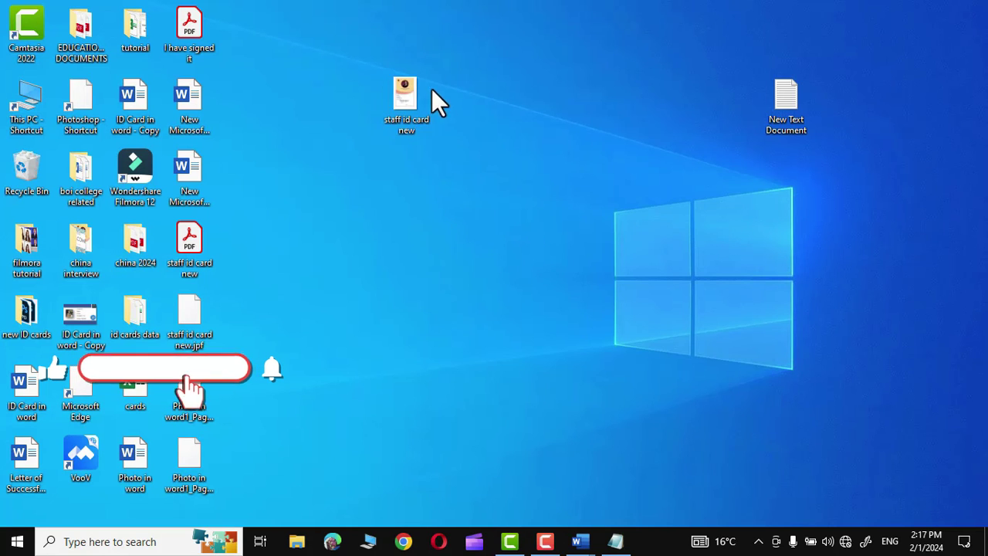
Step: Move the exported staff id card new image on the desktop and open it in Photos
drag(406, 104, 412, 173)
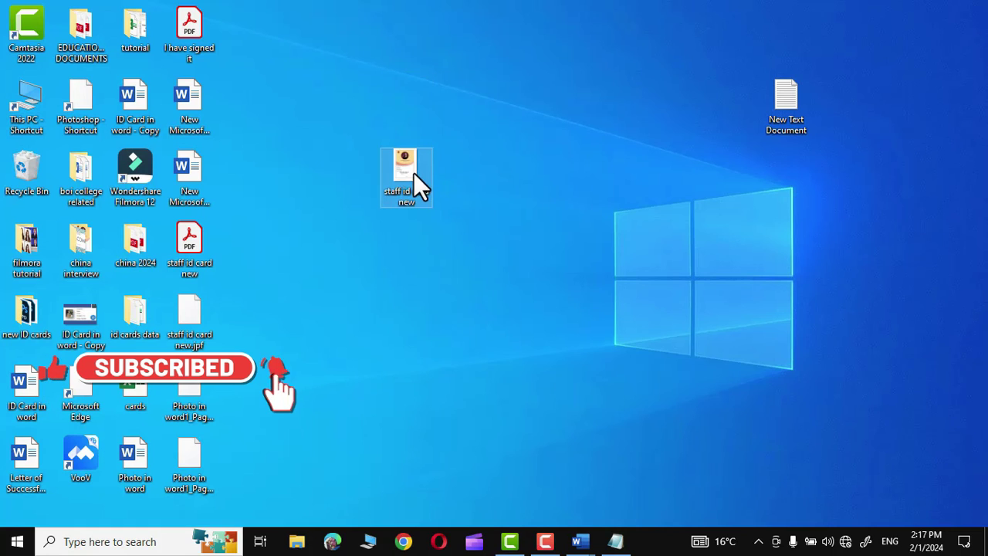
double_click(404, 167)
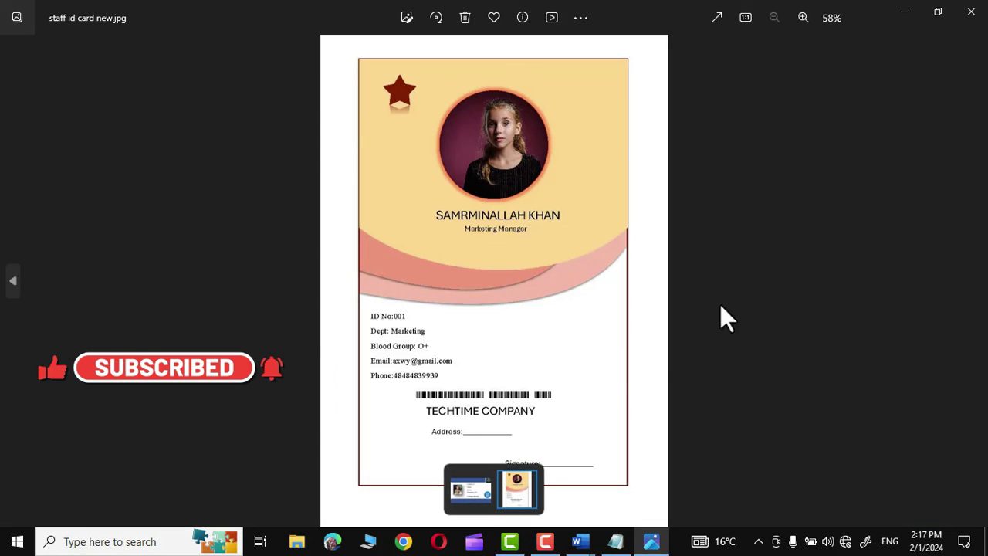
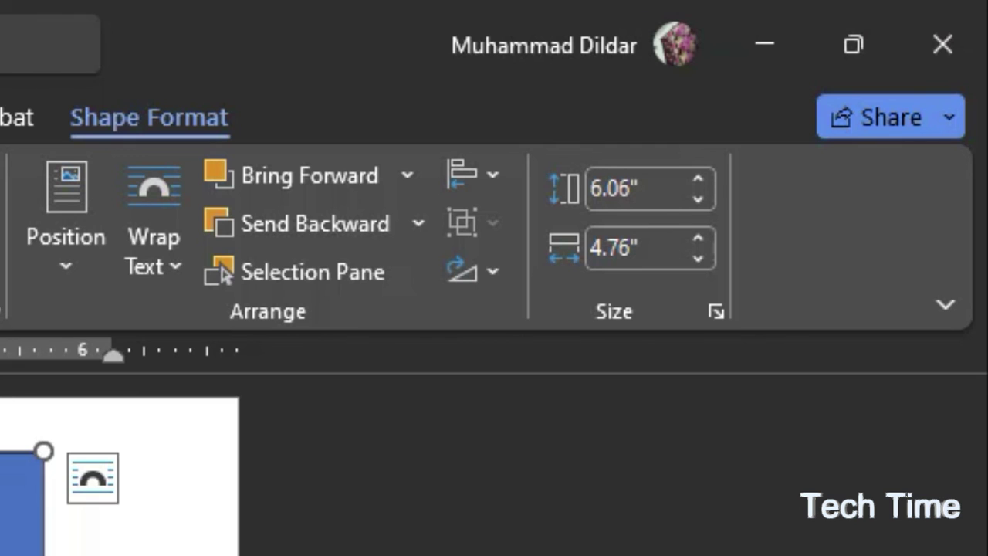
Step: Size the rectangle to 3.38 inches high and 2.125 inches wide
click(653, 188)
text(3.38)
click(668, 248)
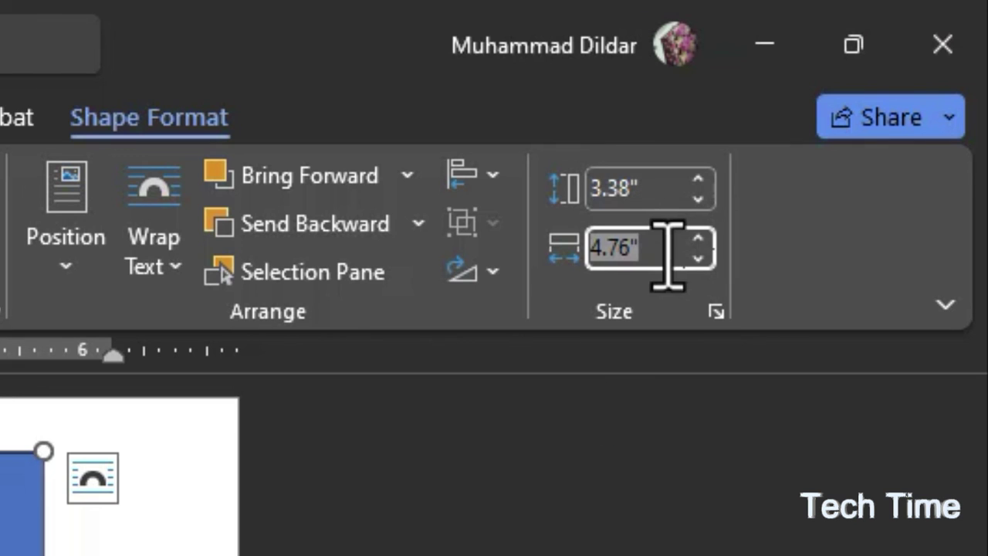
key(Return)
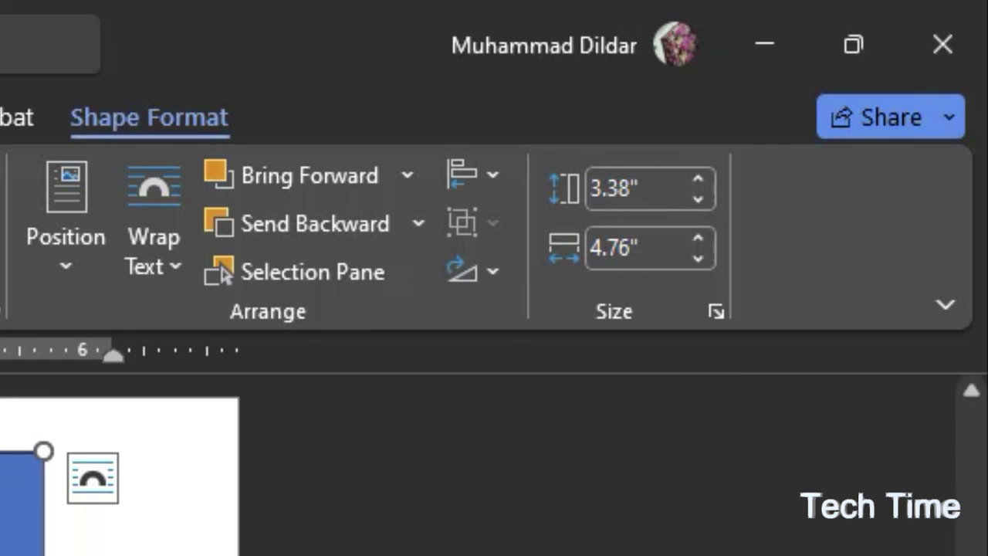
click(653, 255)
text(2.125)
key(Return)
click(670, 283)
Step: Set the rectangle's Shape Fill to No Fill, leaving only its outline
click(453, 286)
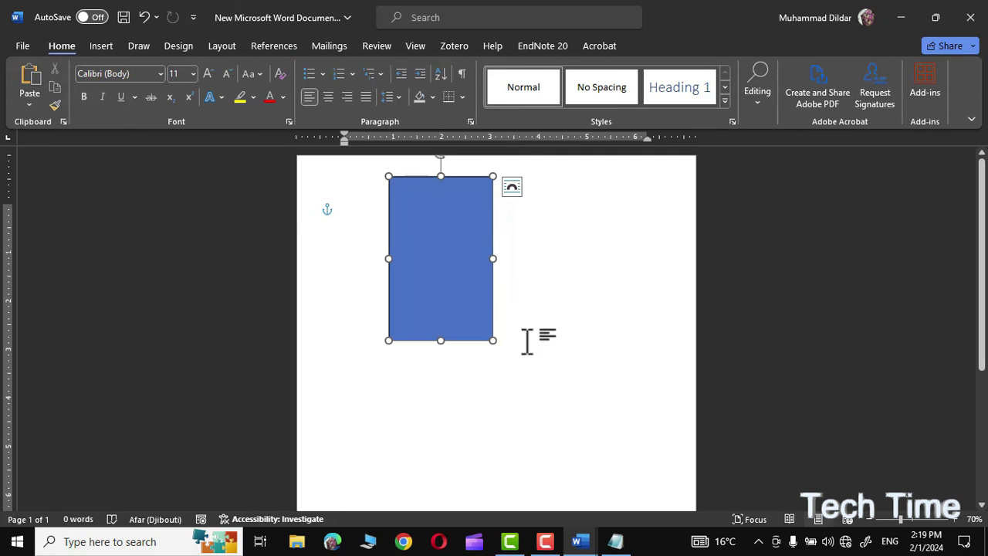
ctrl+scroll(511, 331, up, 5)
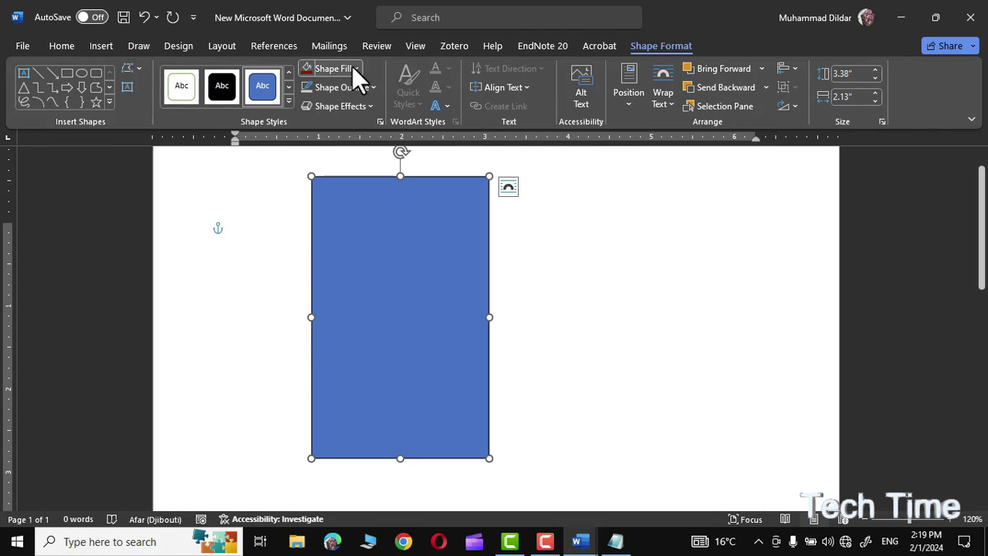
click(352, 67)
click(335, 260)
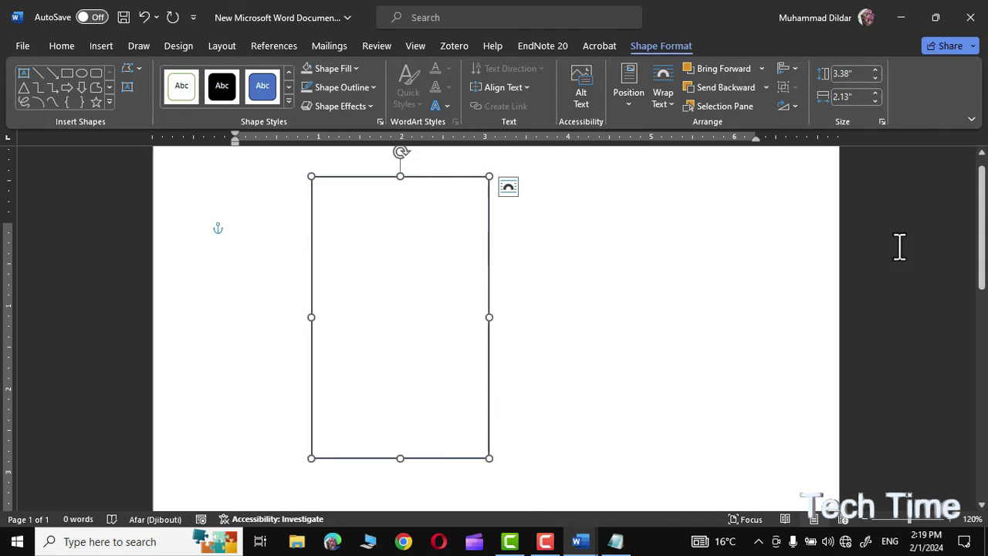
click(916, 242)
click(101, 46)
Step: Insert the 'staff id card new' picture from the Desktop
click(161, 103)
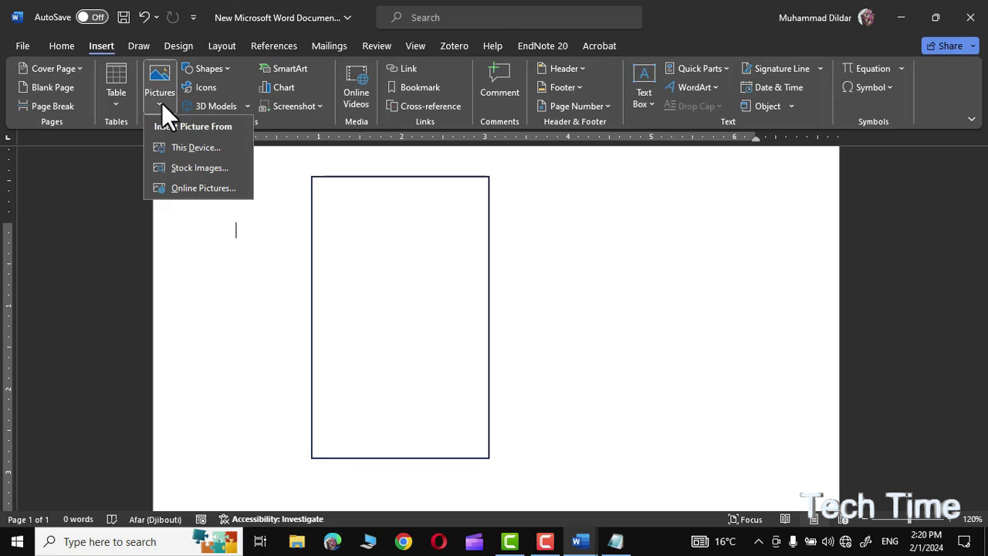
click(195, 145)
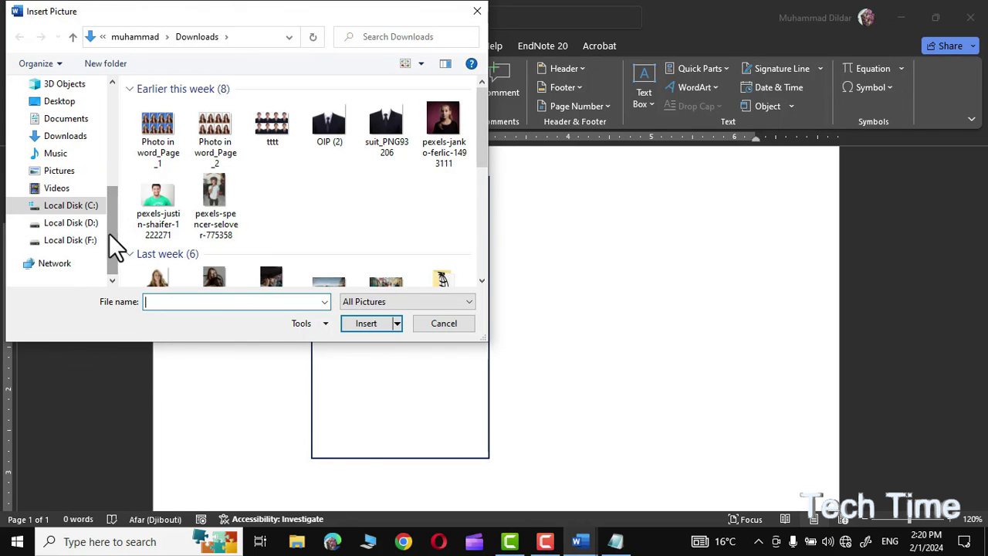
click(66, 103)
scroll(197, 232, down, 5)
click(197, 231)
click(367, 323)
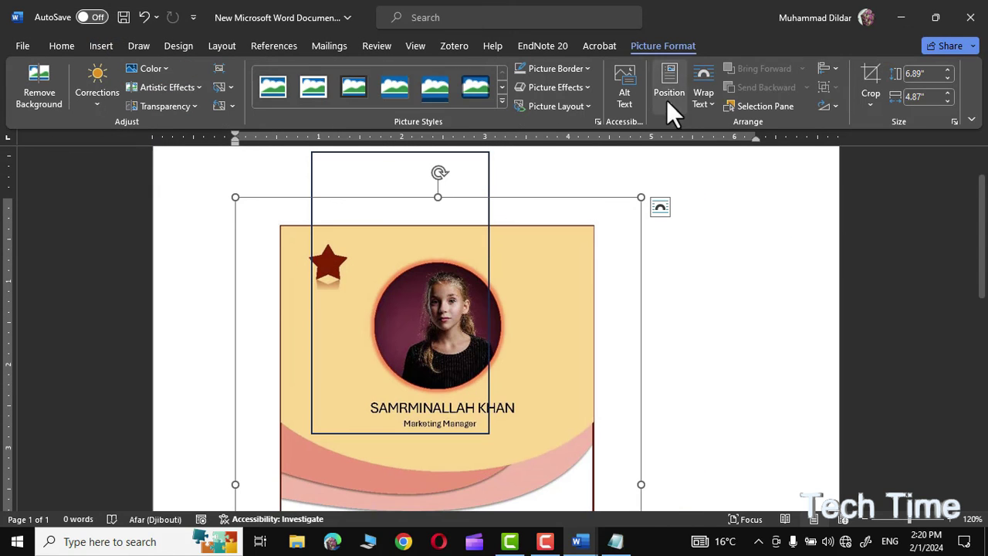
Step: Set the picture's wrapping to In Front of Text and move it higher on the page
click(710, 101)
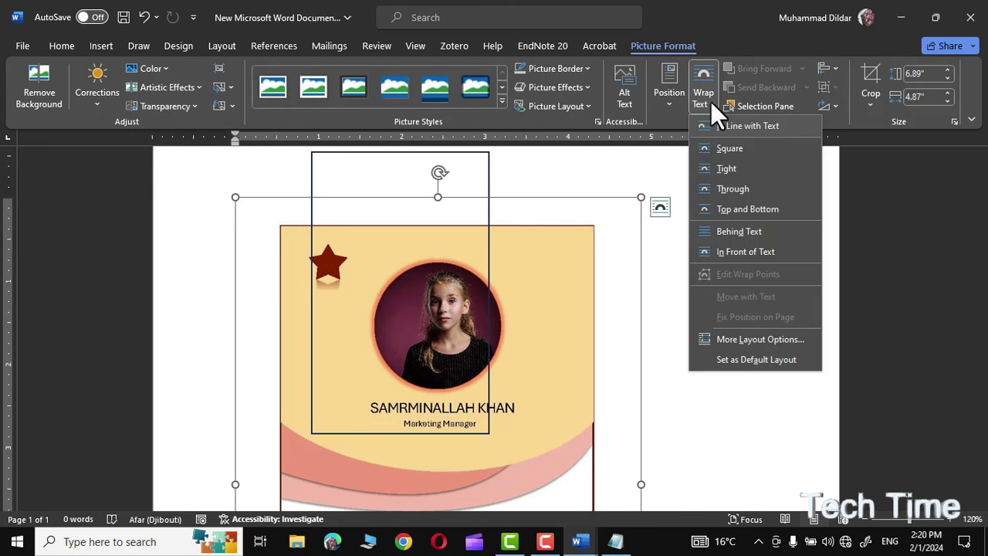
click(726, 252)
drag(521, 330, 524, 289)
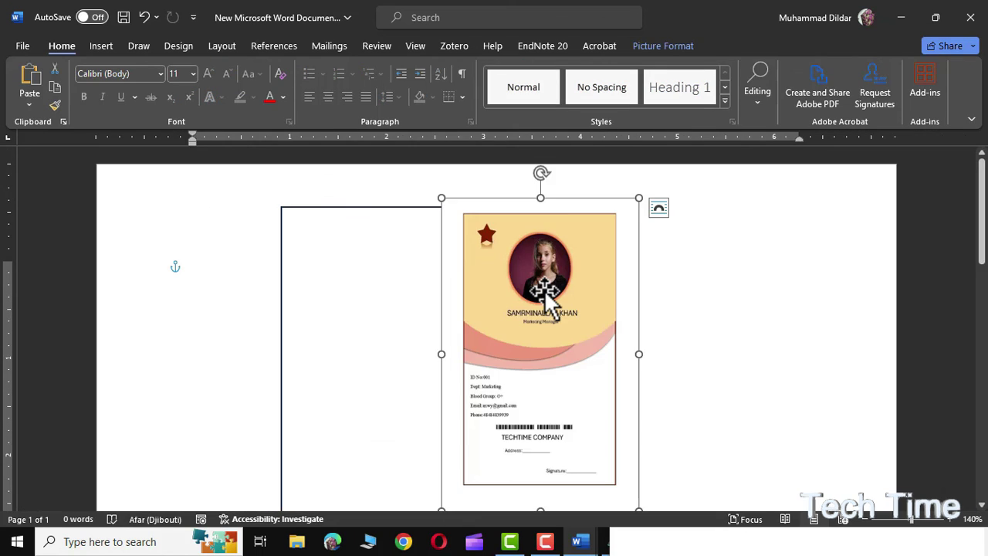
Step: Crop the blank margins off the top, bottom, right and left of the ID card picture
click(545, 298)
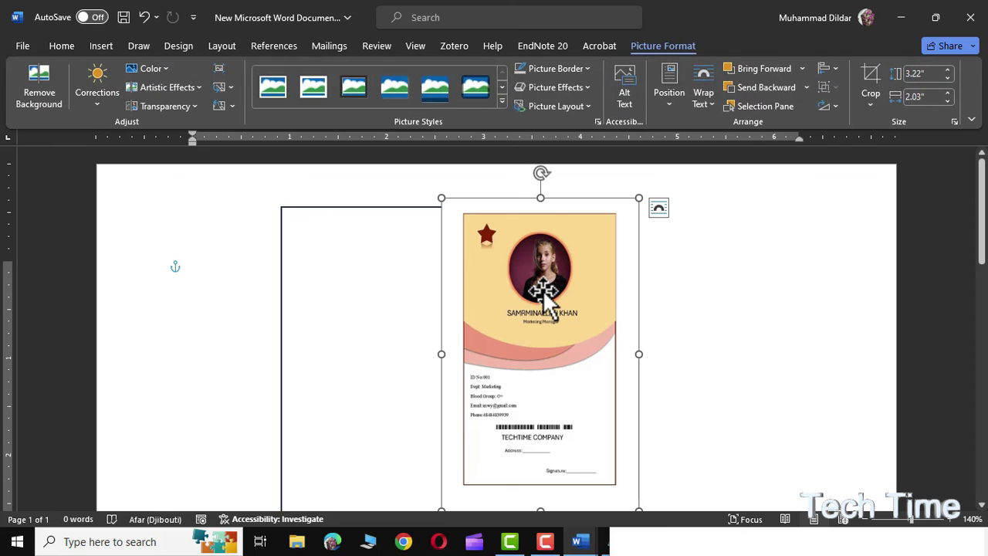
scroll(982, 259, down, 1)
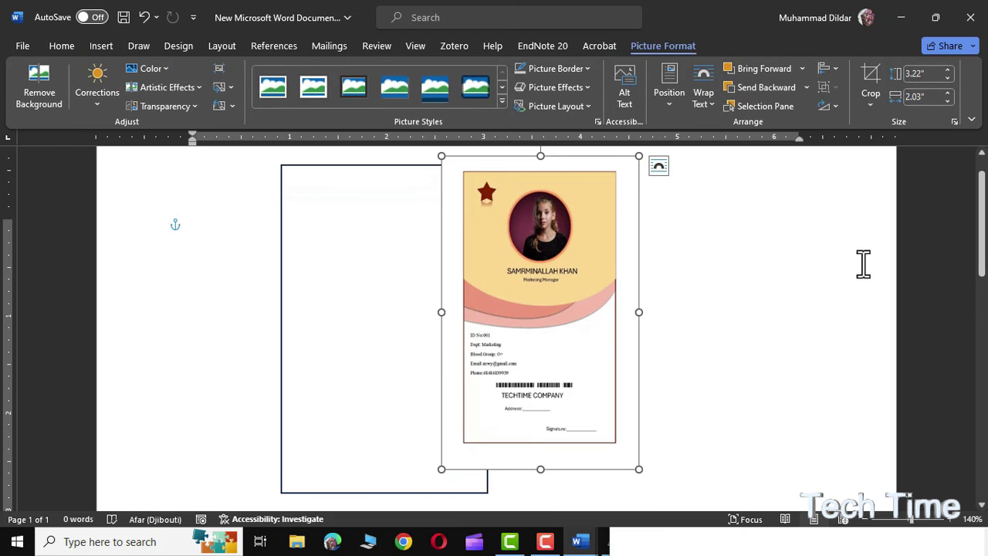
click(871, 70)
drag(542, 156, 541, 172)
drag(541, 468, 541, 443)
drag(639, 311, 615, 311)
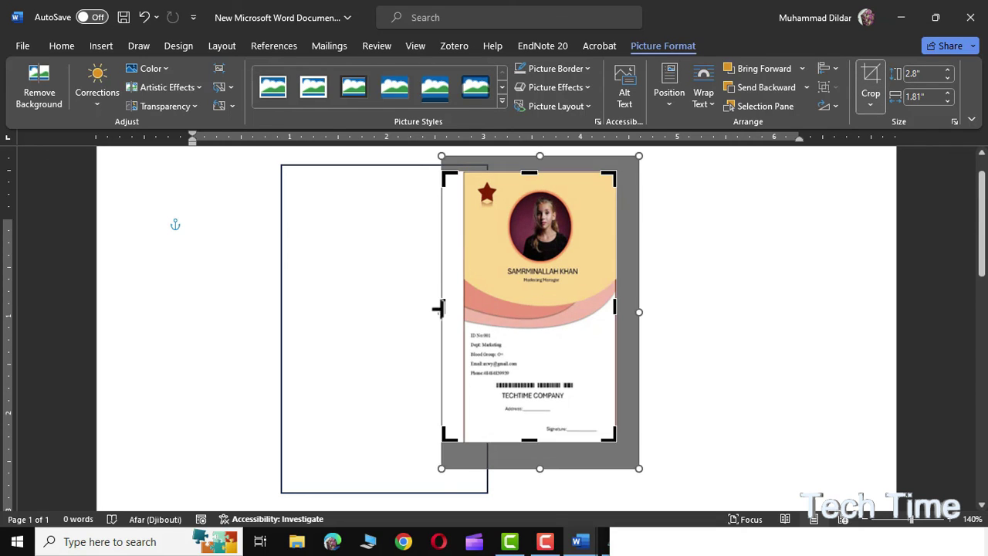
drag(440, 309, 464, 312)
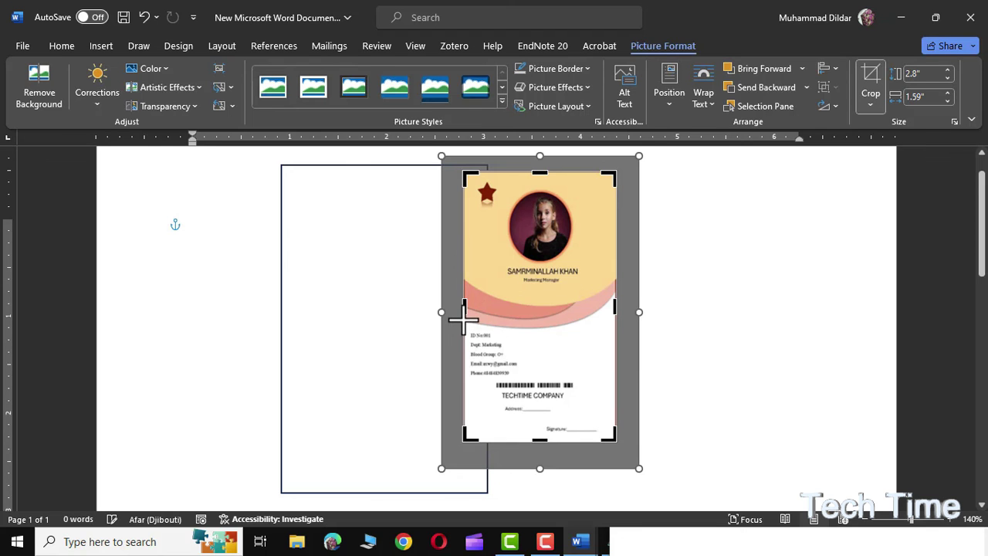
click(800, 274)
Step: Move the cropped card into the rectangle and enlarge it to fill the outline
drag(551, 275, 386, 260)
drag(435, 440, 477, 481)
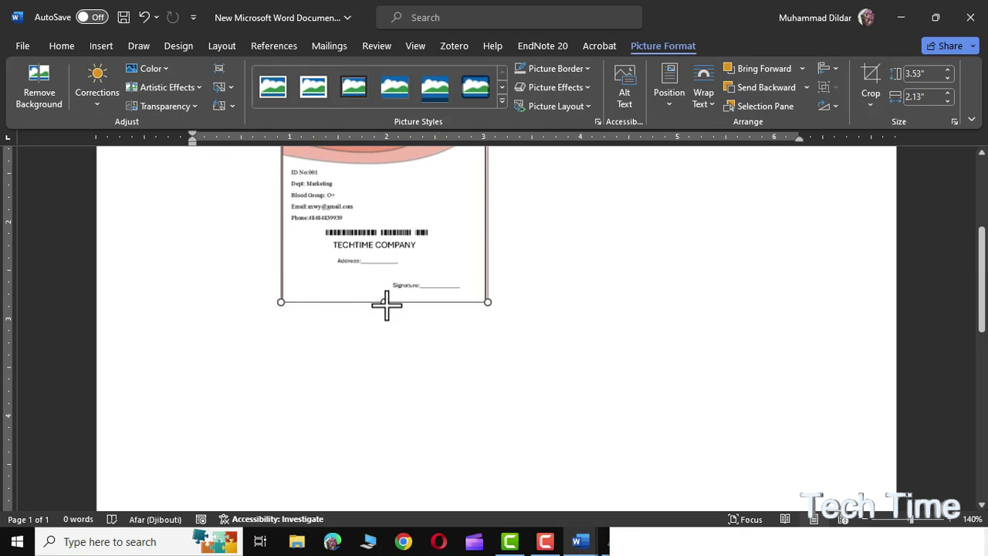
click(679, 304)
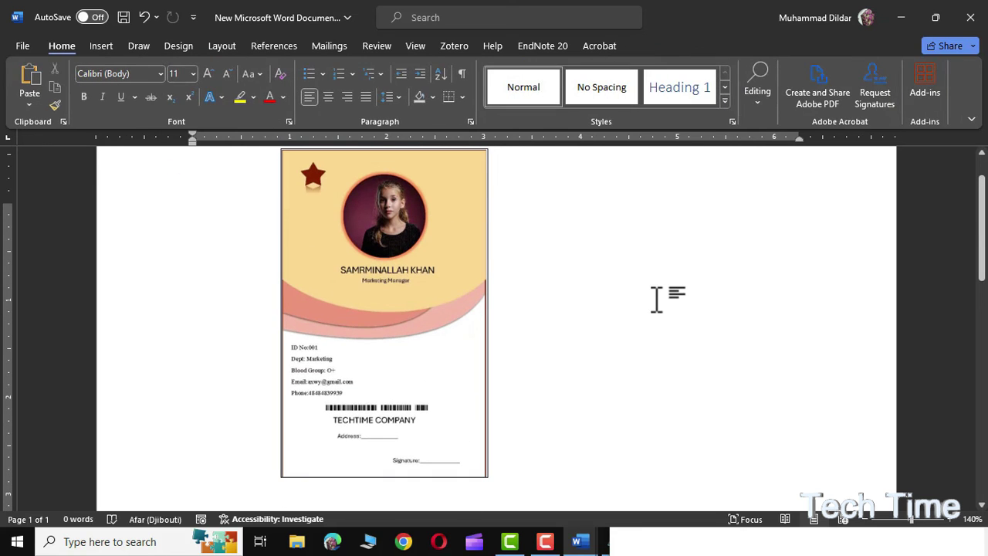
click(957, 519)
click(957, 519)
click(958, 519)
click(958, 519)
scroll(748, 353, up, 2)
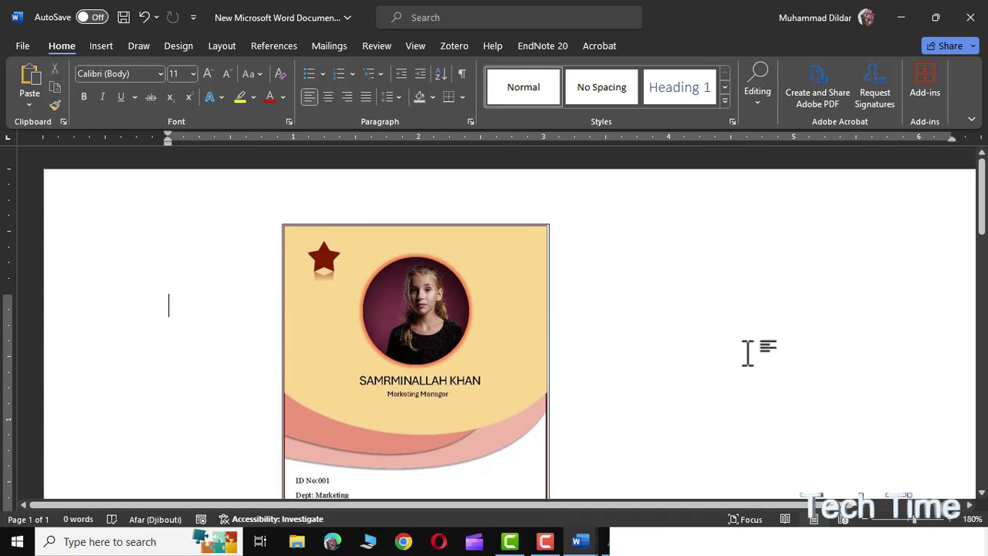
click(21, 44)
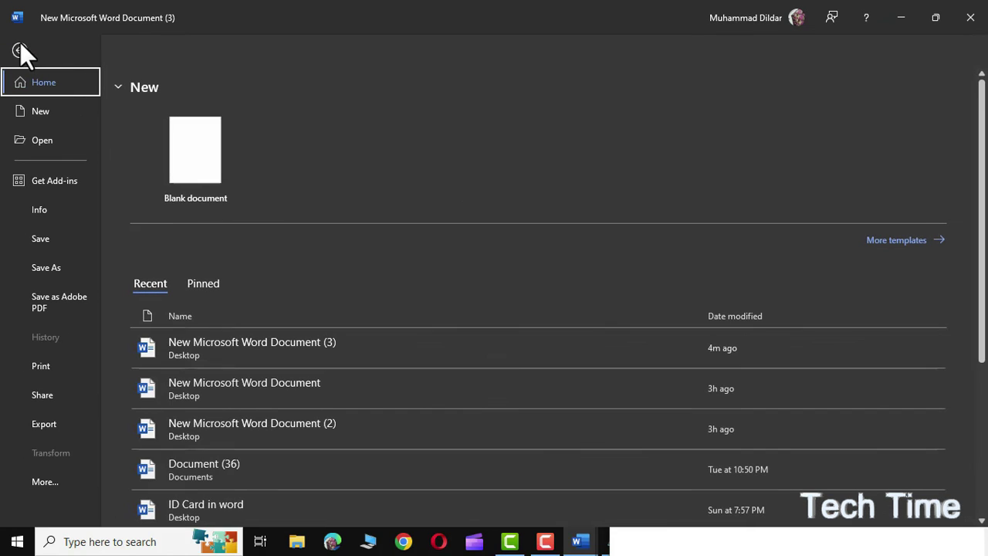
click(48, 366)
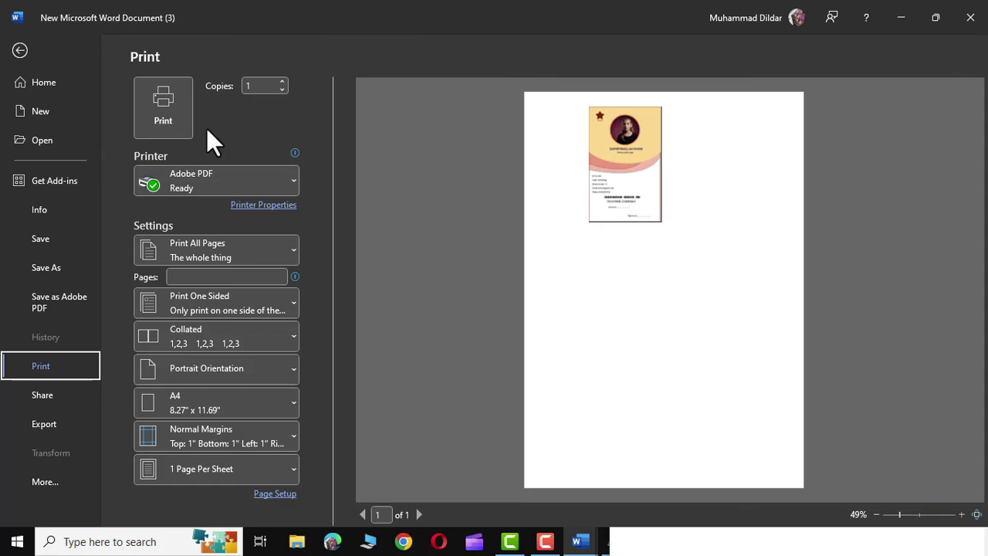
click(24, 51)
scroll(722, 330, up, 3)
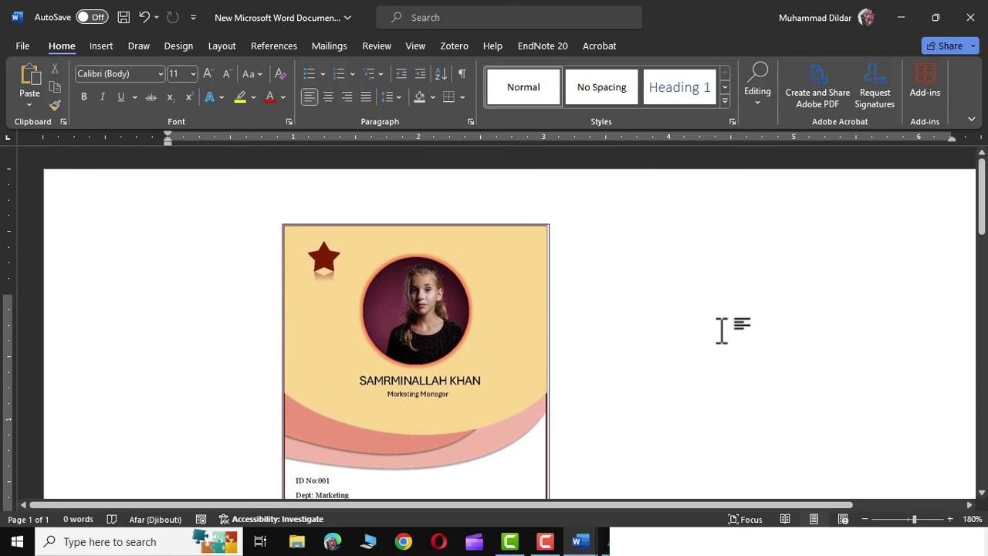